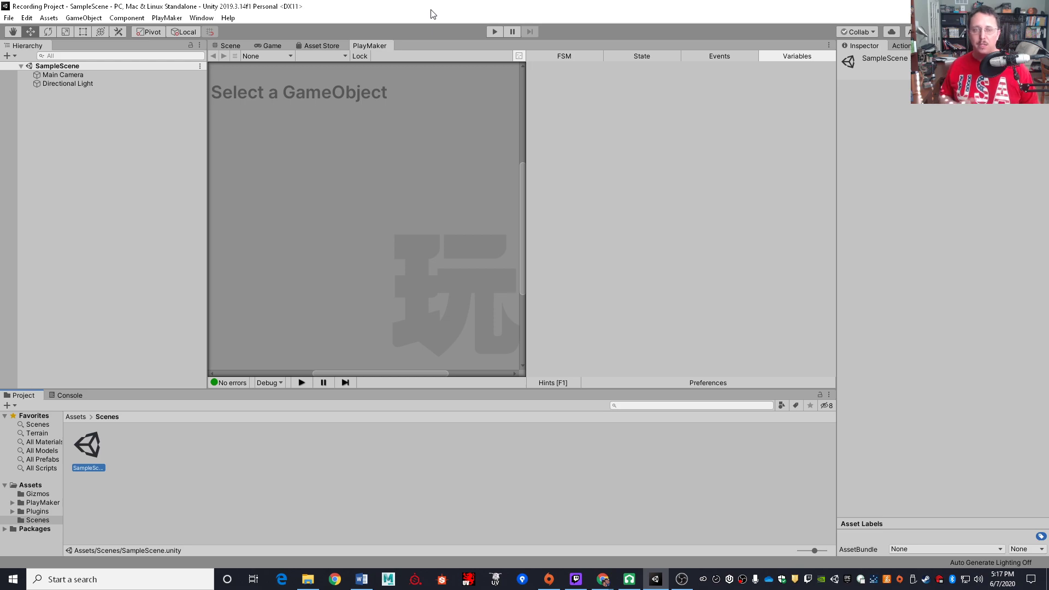
Clear the search filter in PlayMaker's action browser so the full list of actions is available.
left_click(372, 42)
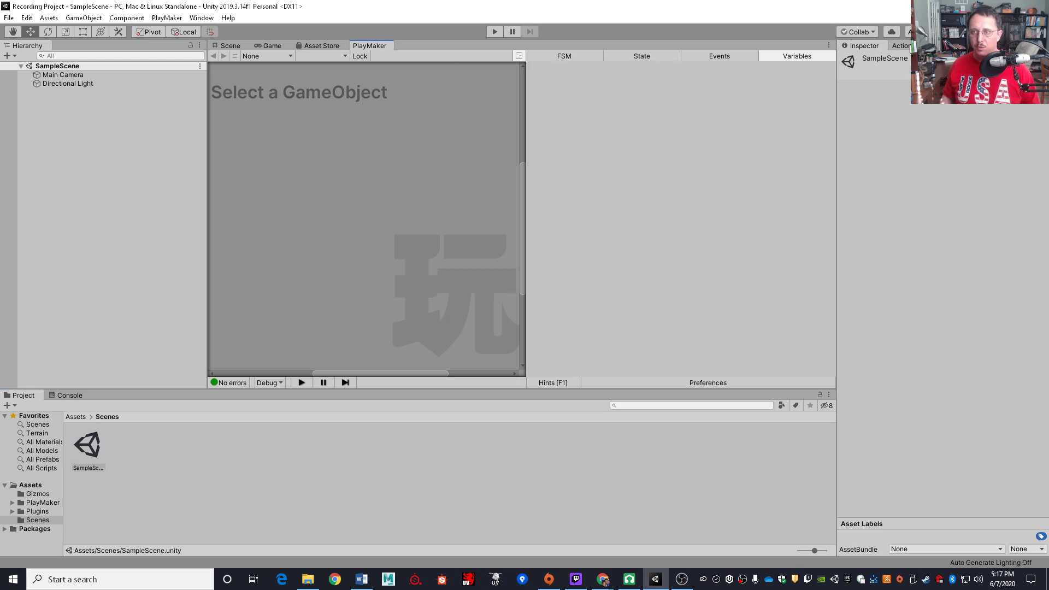
left_click(907, 47)
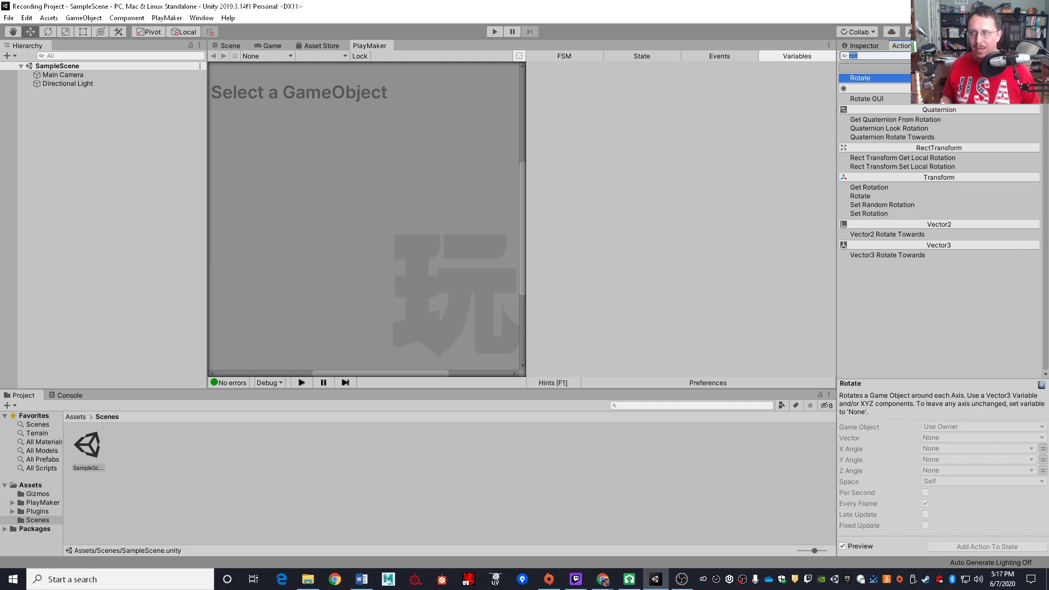
key("BackSpace")
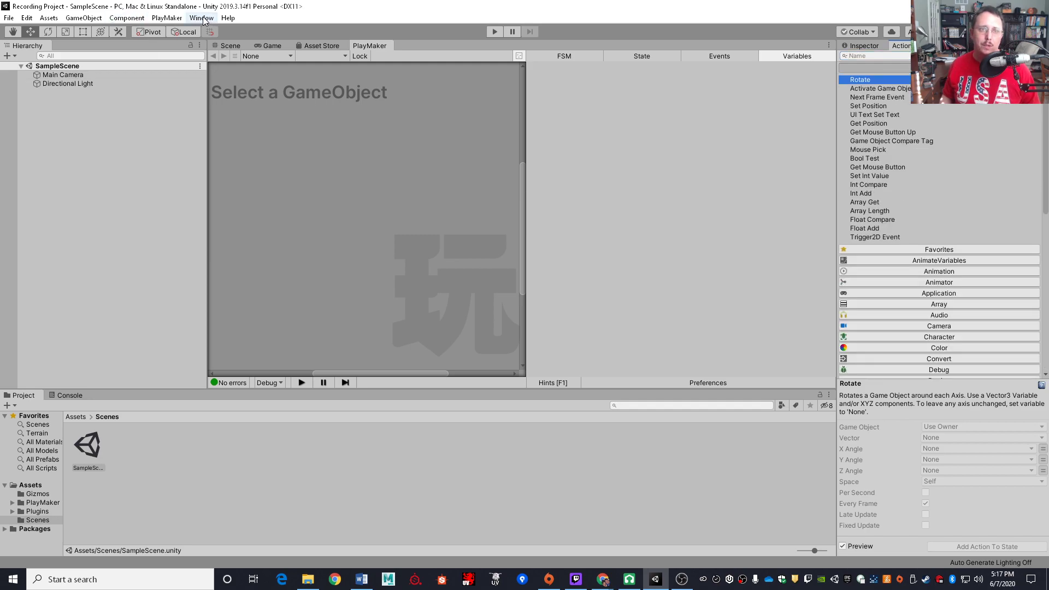
left_click(167, 17)
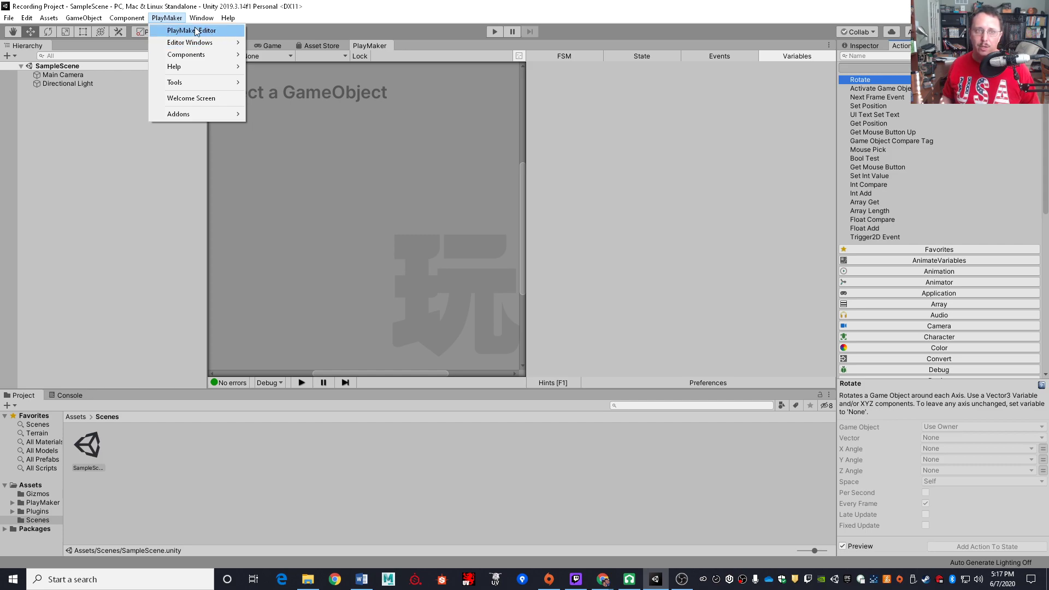
mouse_move(179, 44)
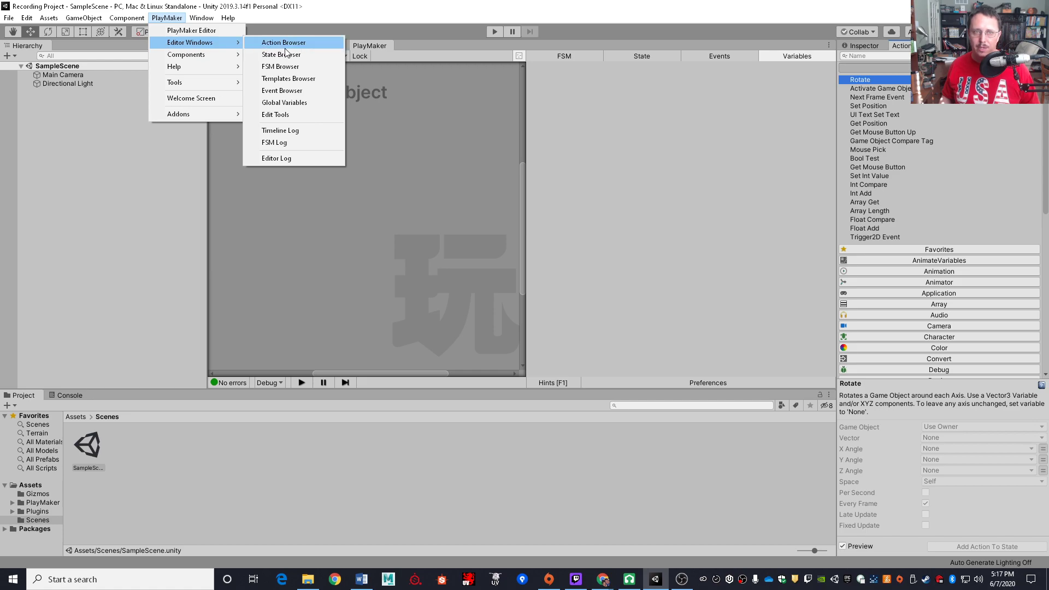
left_click(585, 150)
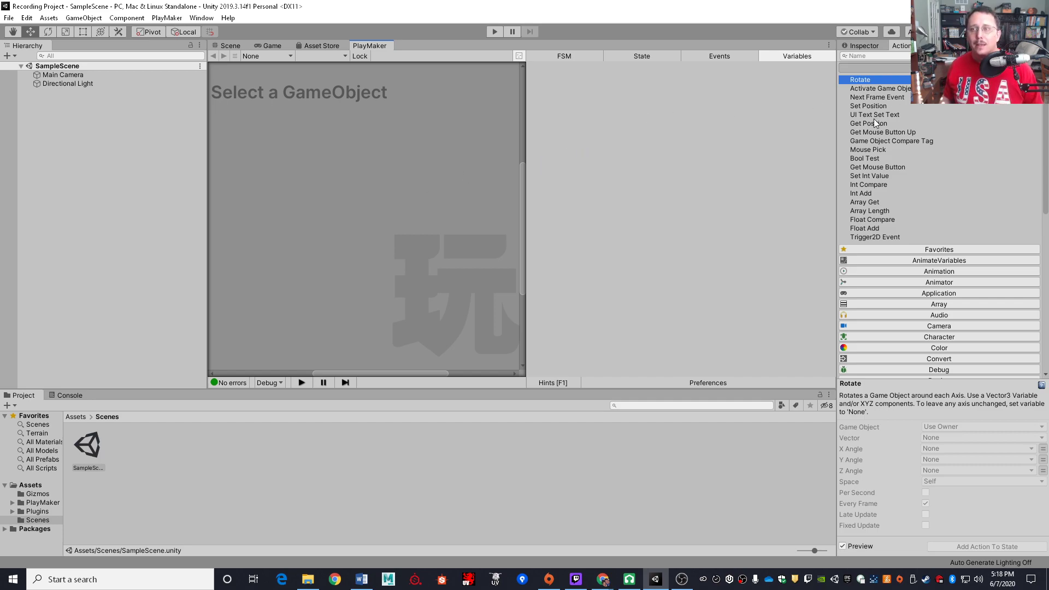
Add a 3D cube to SampleScene.
left_click(31, 126)
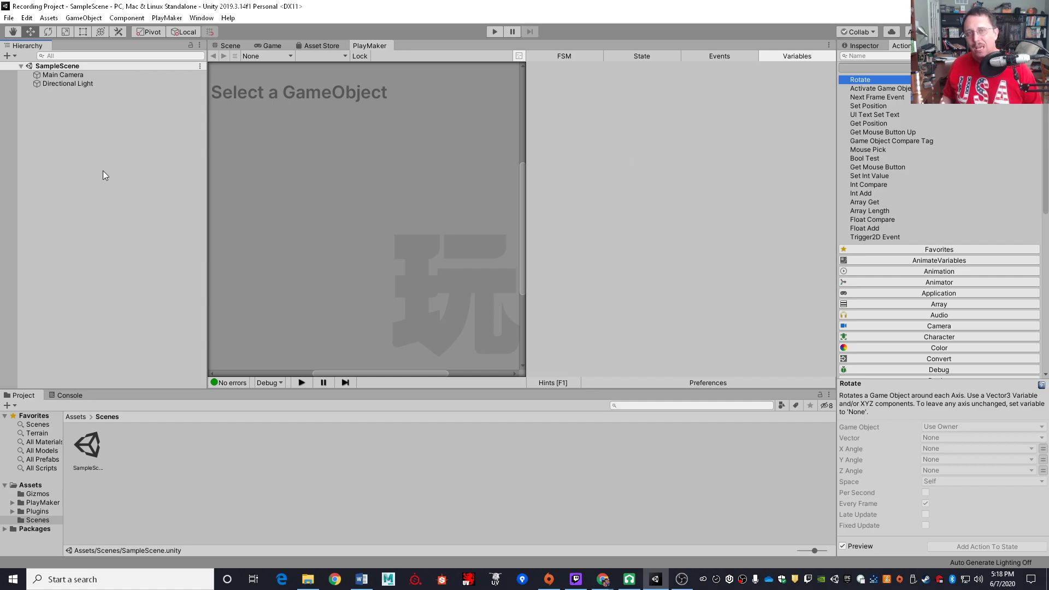
right_click(84, 159)
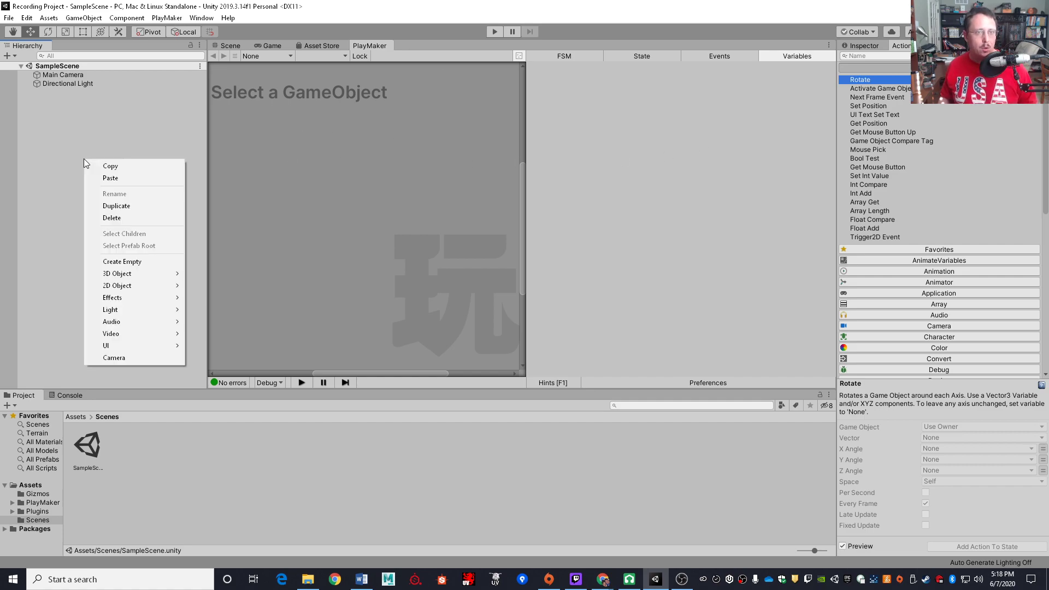
mouse_move(126, 271)
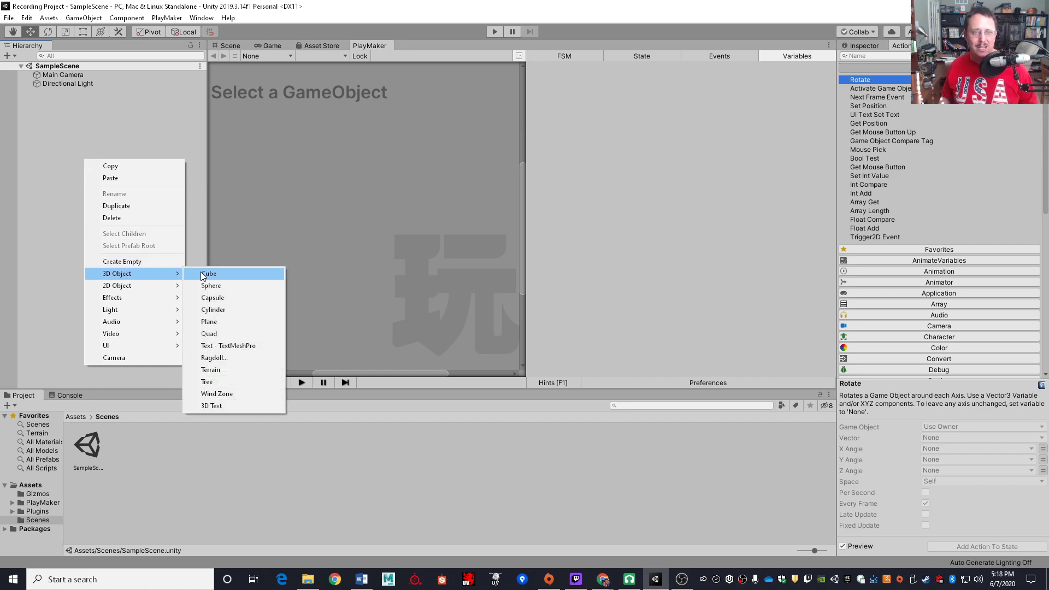
left_click(221, 274)
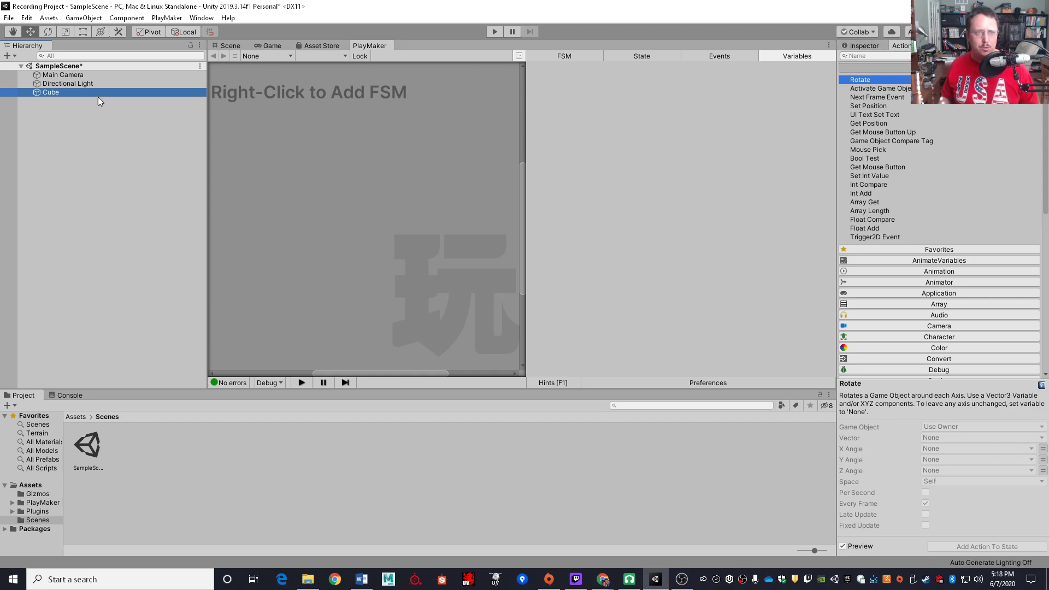
Examine the cube's component settings and its appearance in the Scene and Game views.
left_click(862, 45)
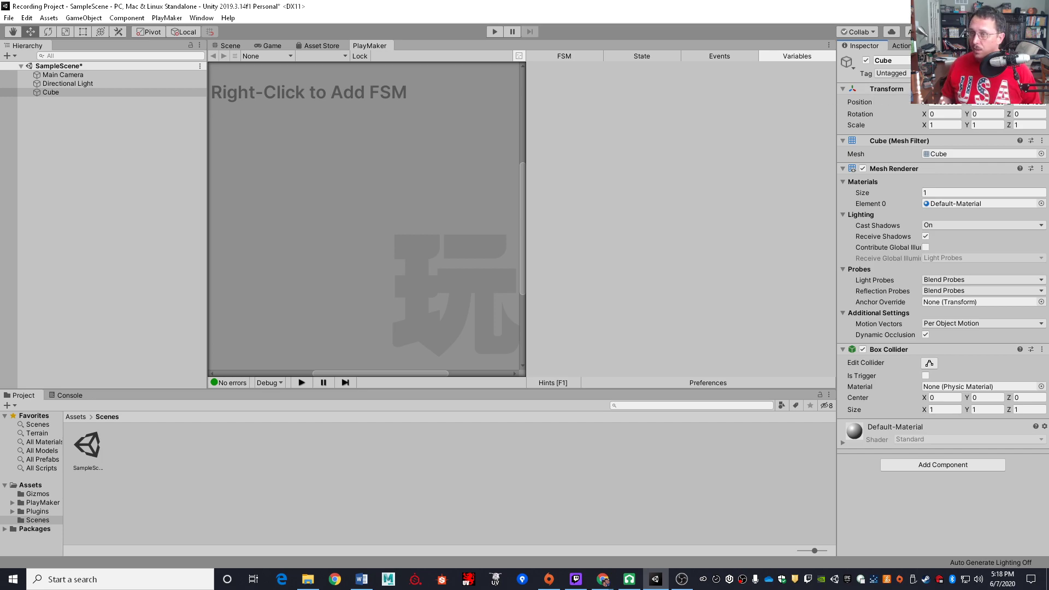
left_click(1042, 89)
left_click(972, 100)
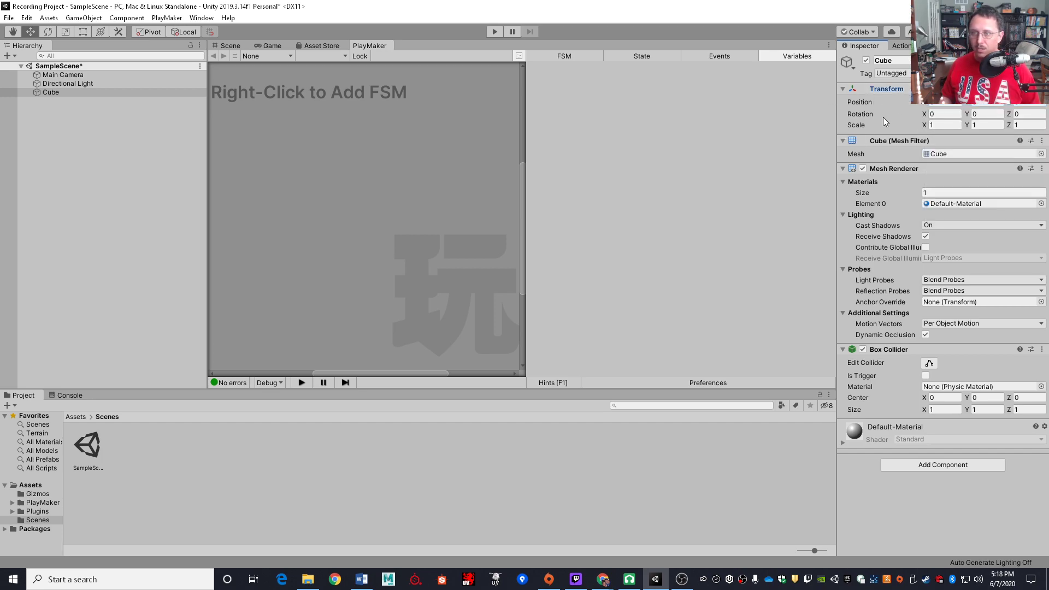
left_click(232, 46)
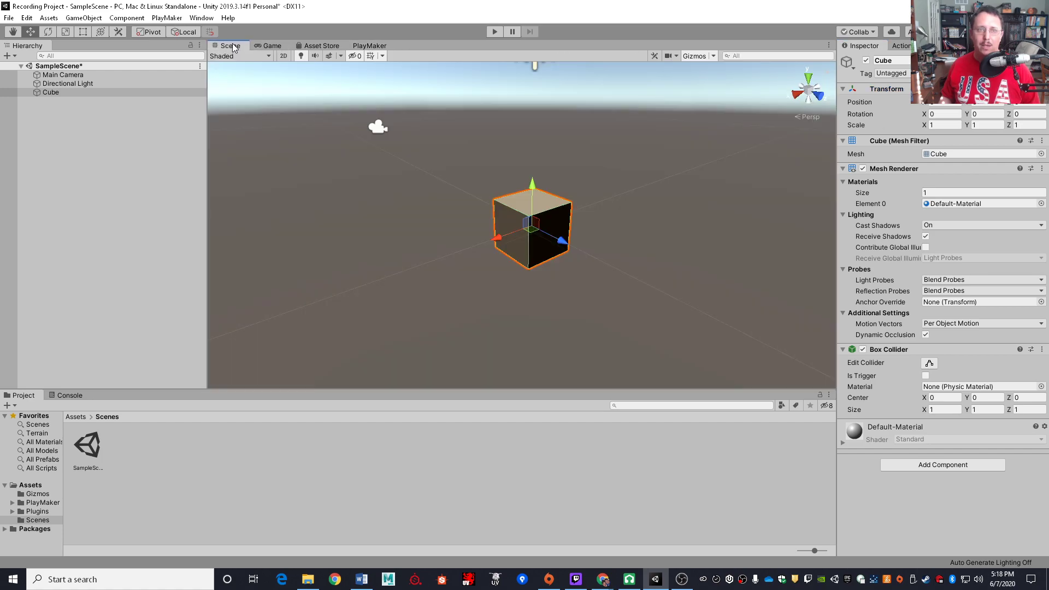
left_click(271, 45)
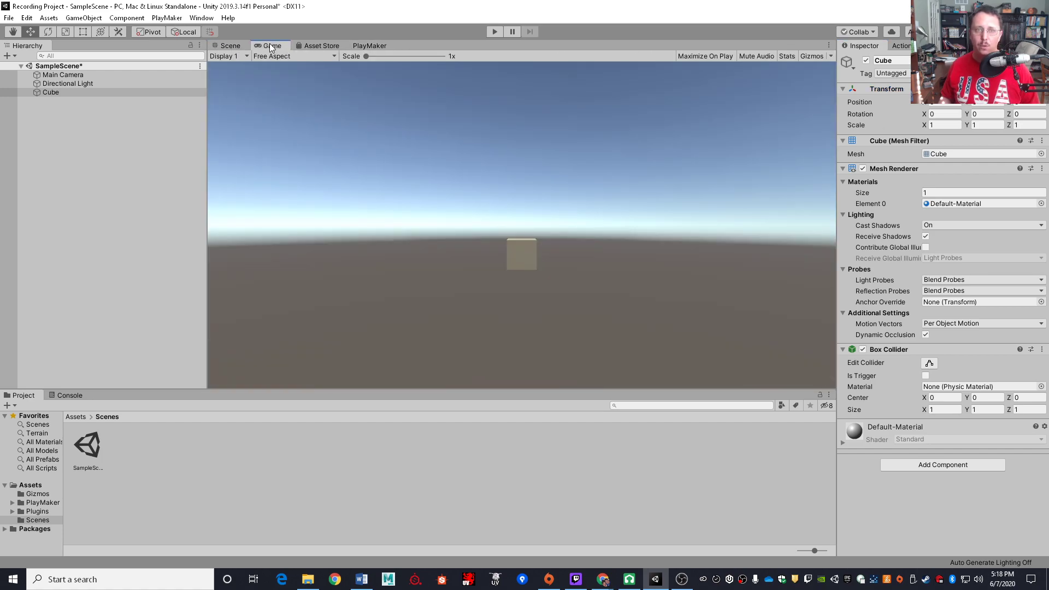
left_click(368, 45)
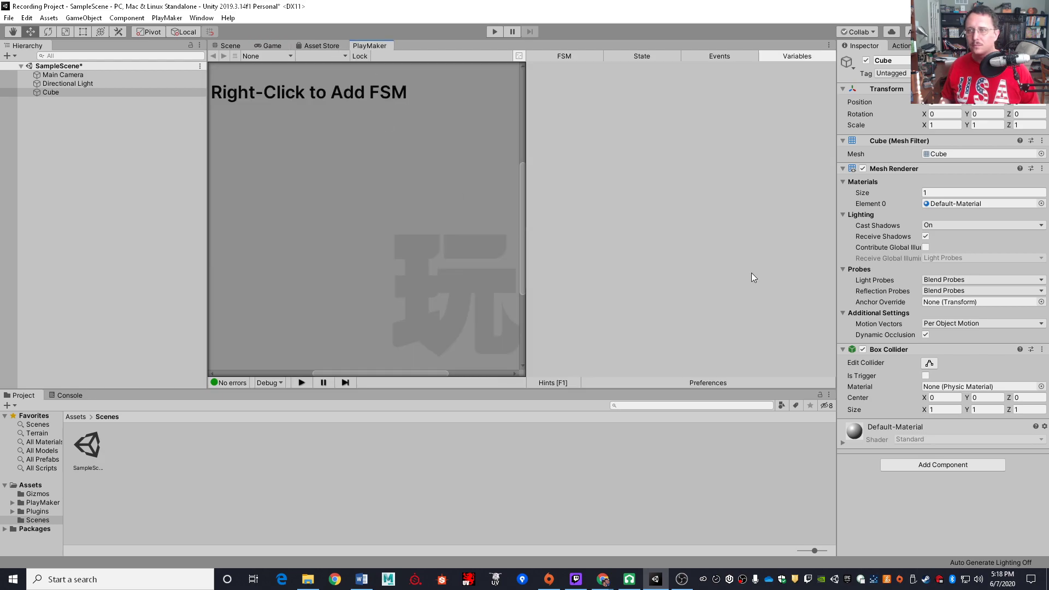
left_click(902, 46)
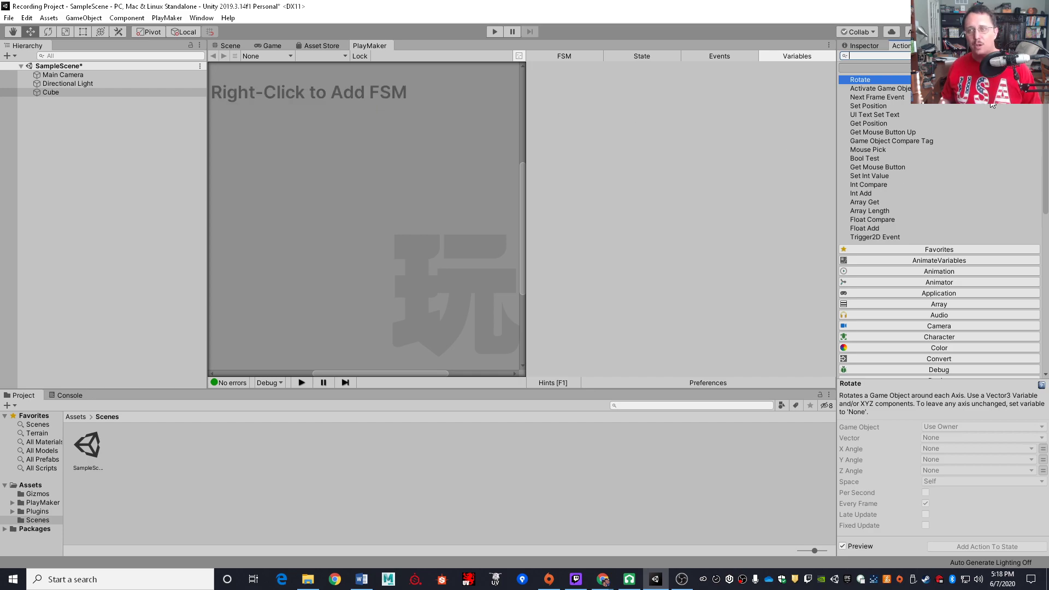
Search the cube's available components for "fsm" and add a PlayMakerFSM component.
left_click(870, 45)
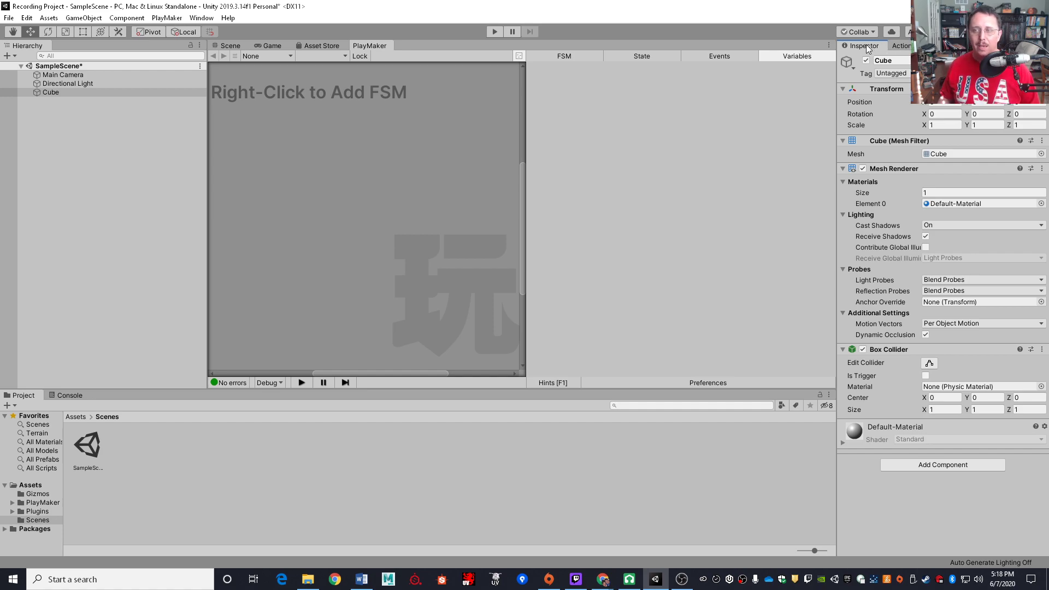
left_click(940, 468)
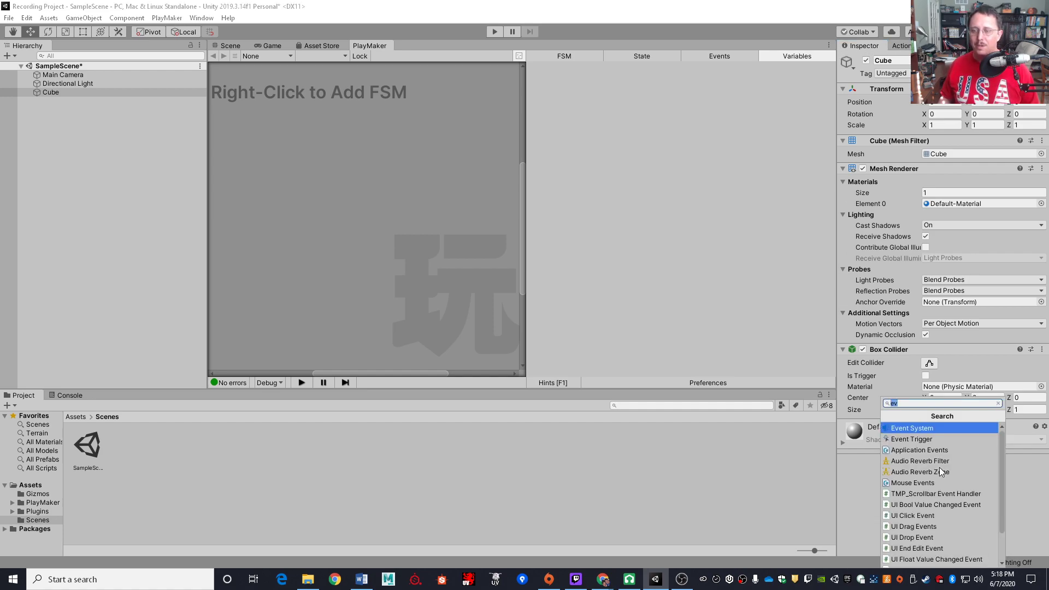
type("fm")
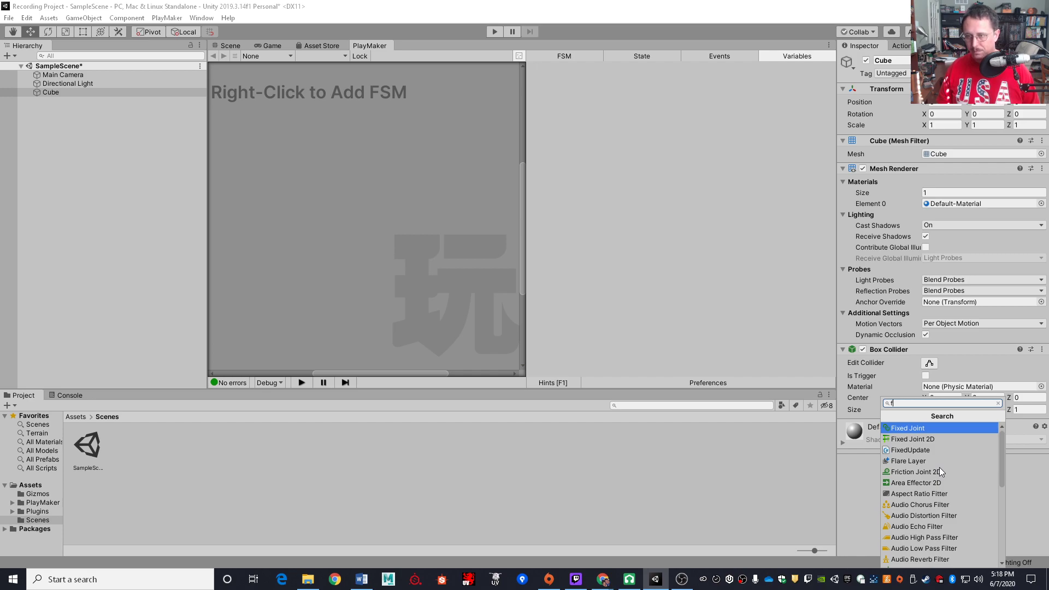
key("BackSpace")
type("sm")
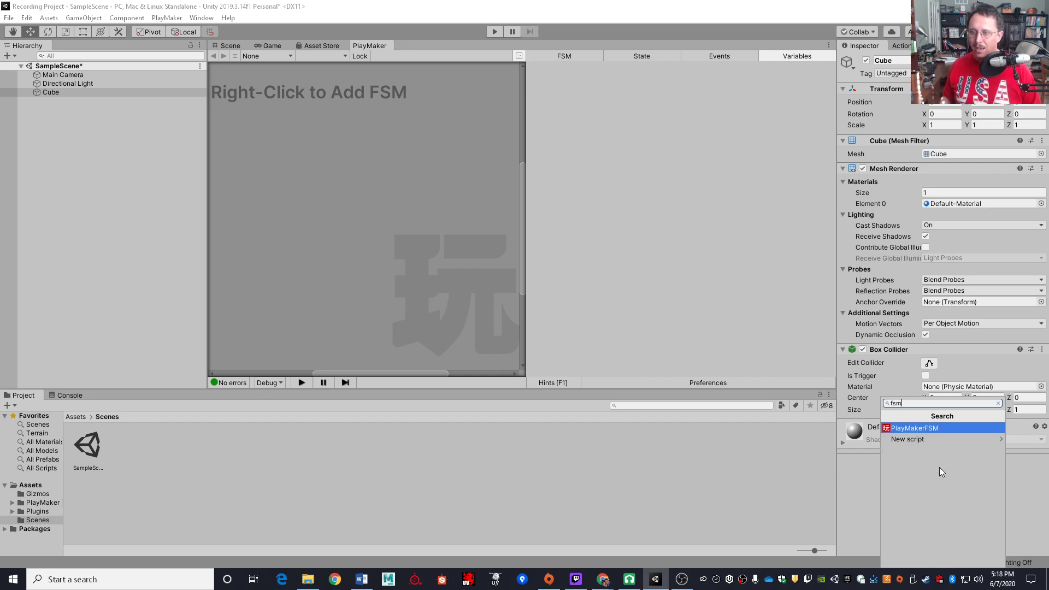
left_click(923, 431)
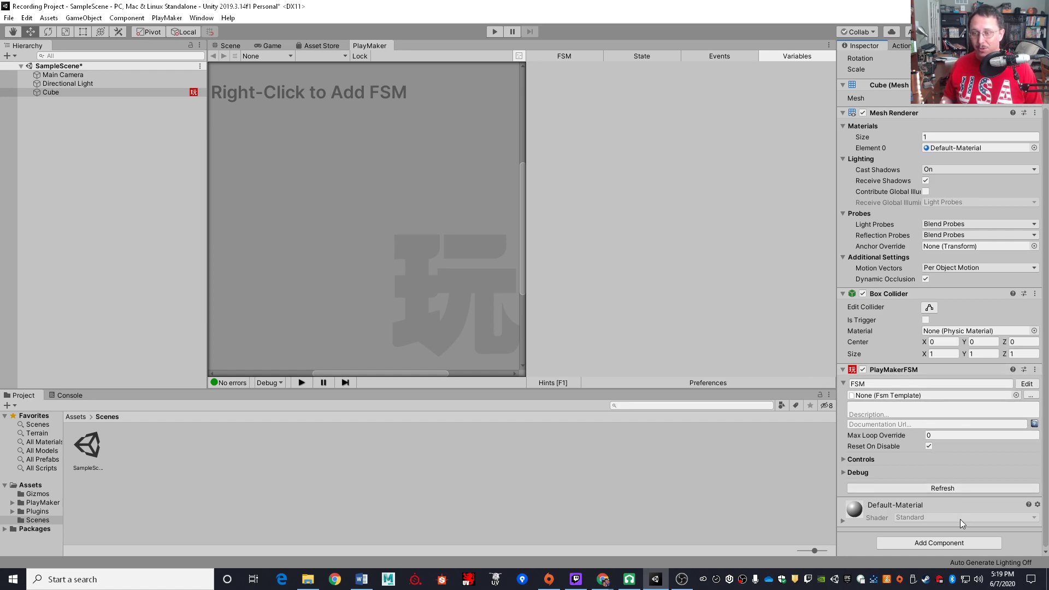
Add two more PlayMakerFSM components to the cube.
left_click(952, 541)
left_click(907, 426)
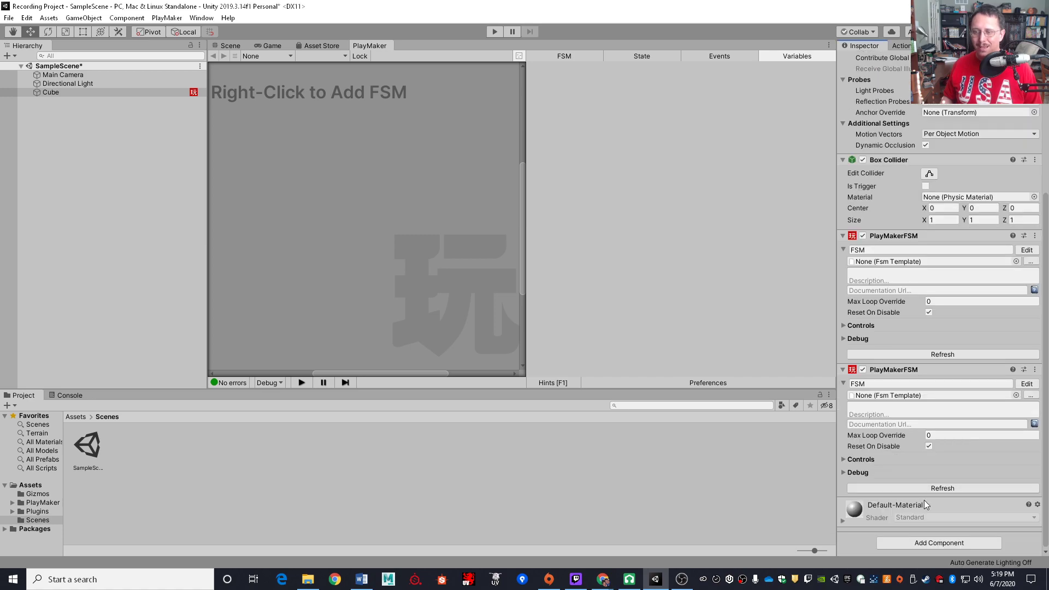
left_click(933, 547)
left_click(914, 430)
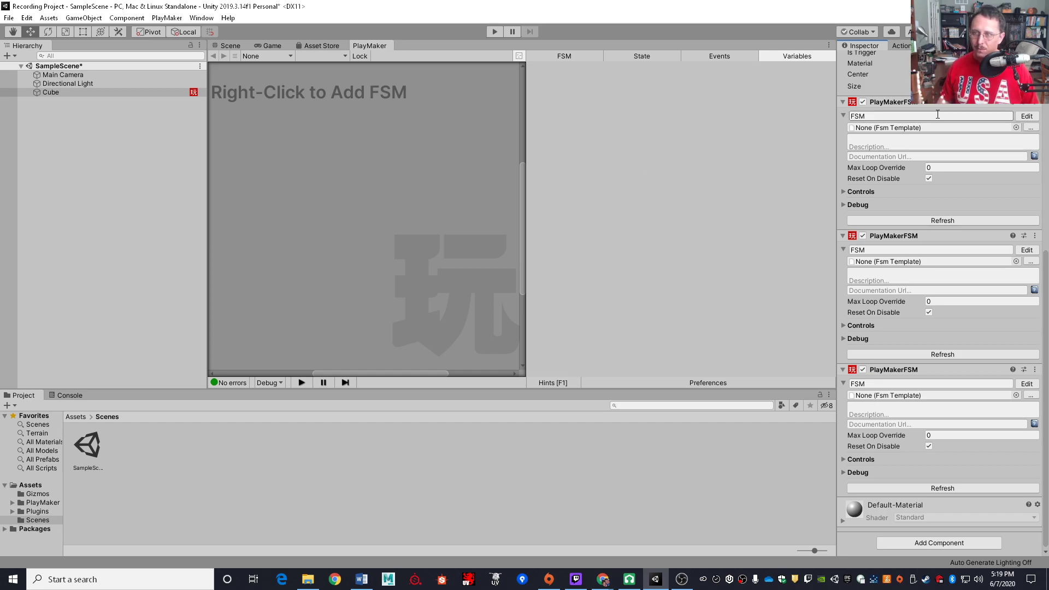
Remove the two extra PlayMakerFSM components from the cube, keeping only one.
left_click(1035, 236)
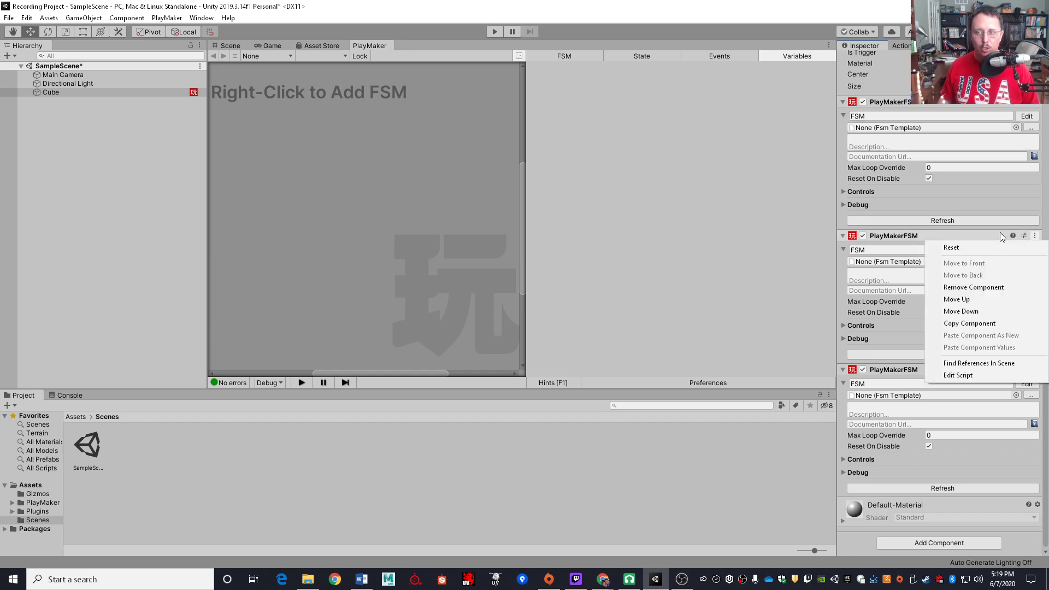
left_click(986, 288)
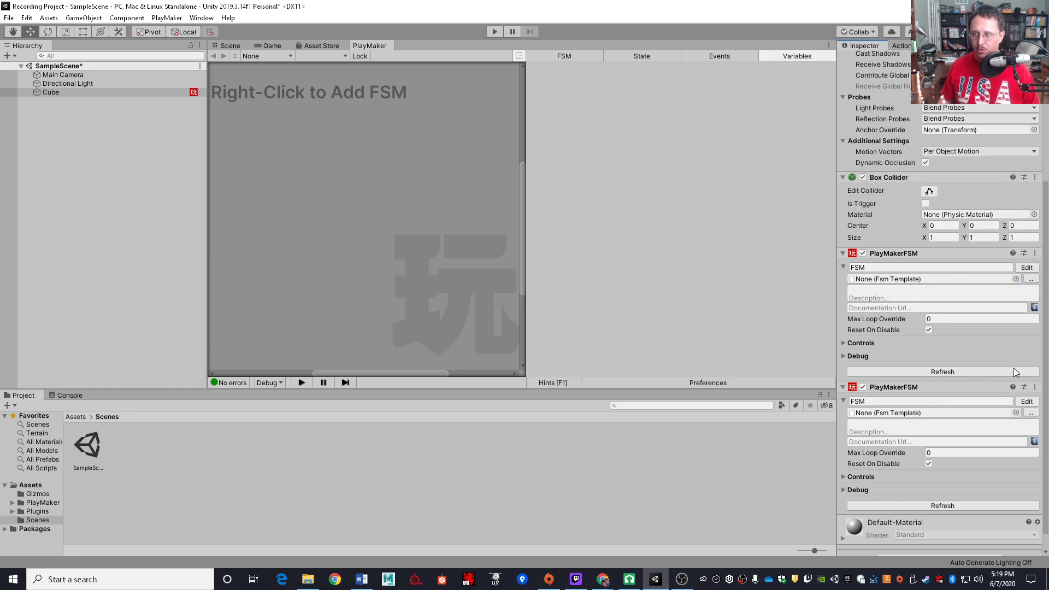
left_click(1035, 388)
left_click(983, 440)
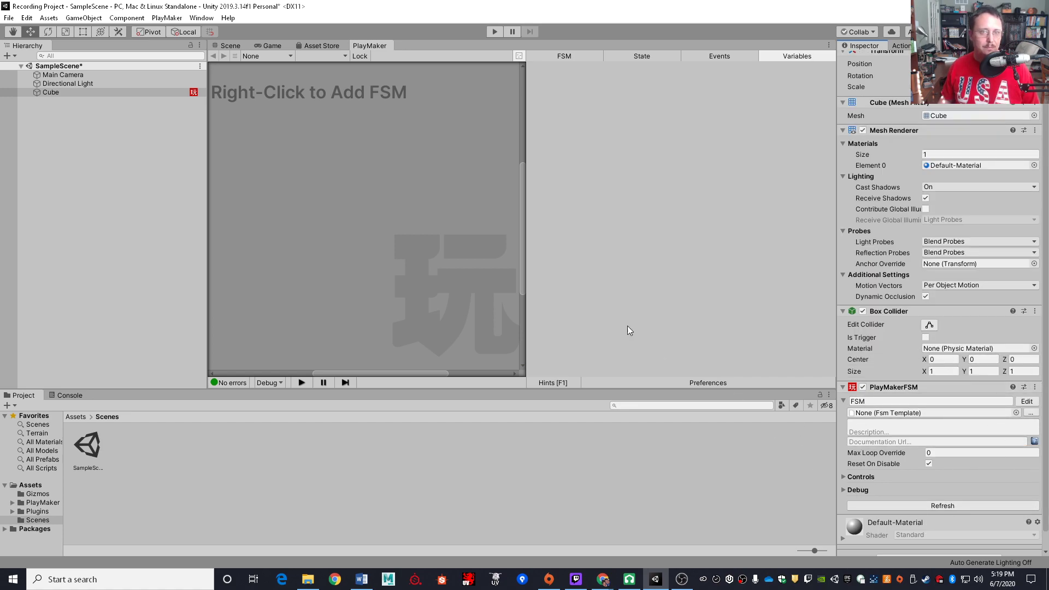
Reselect the cube to show its state machine and remove its remaining PlayMakerFSM component.
left_click(48, 94)
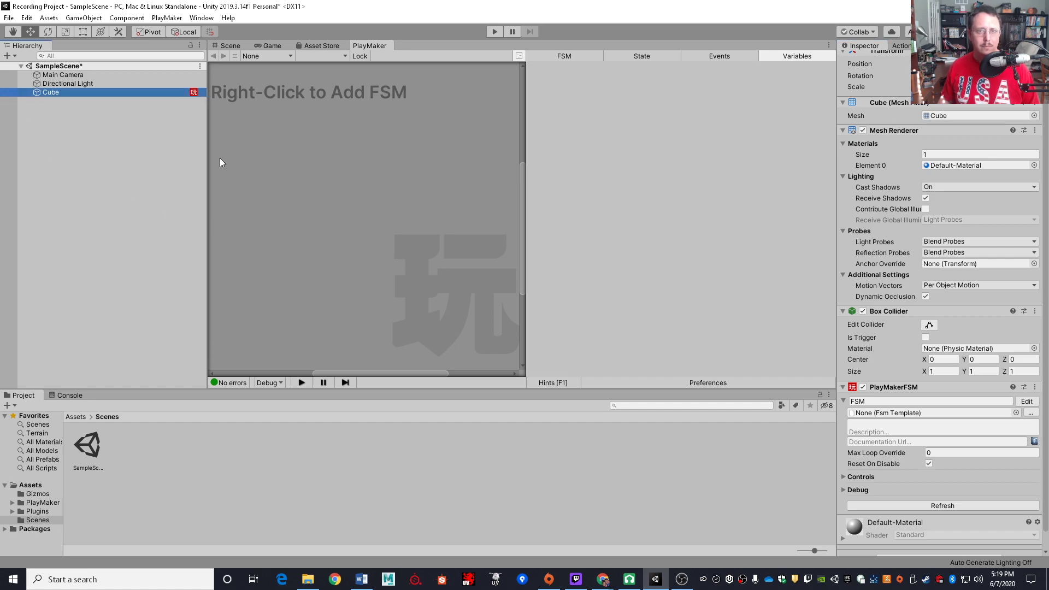
left_click(68, 83)
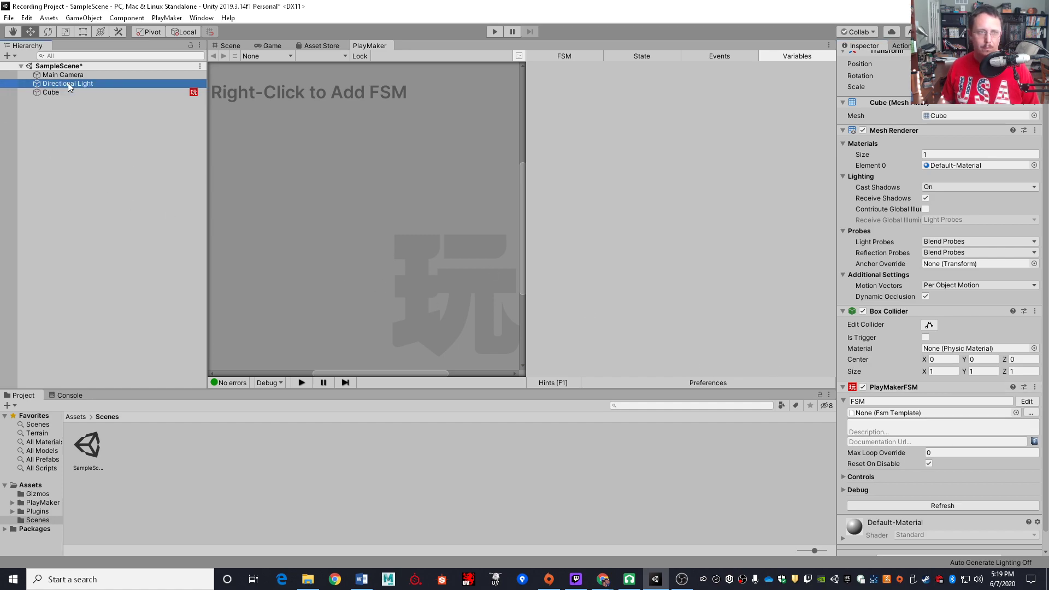
left_click(62, 91)
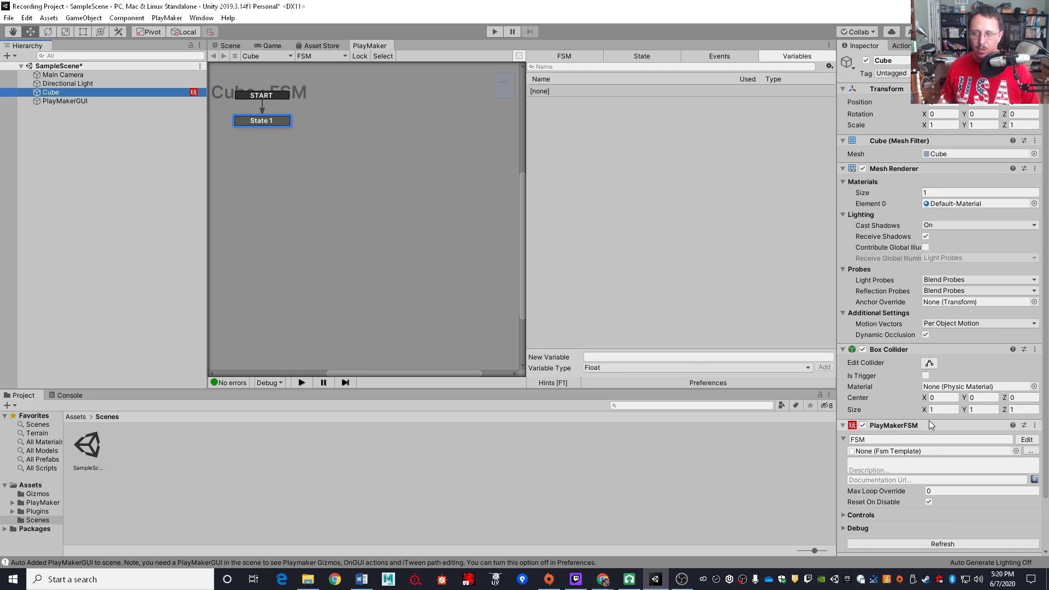
left_click(1035, 426)
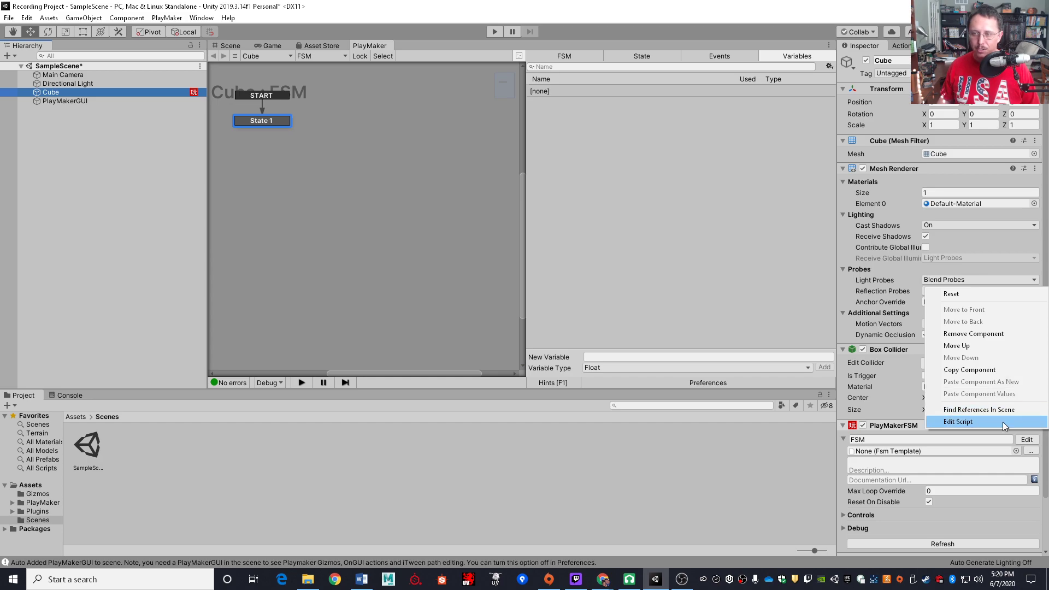
left_click(978, 335)
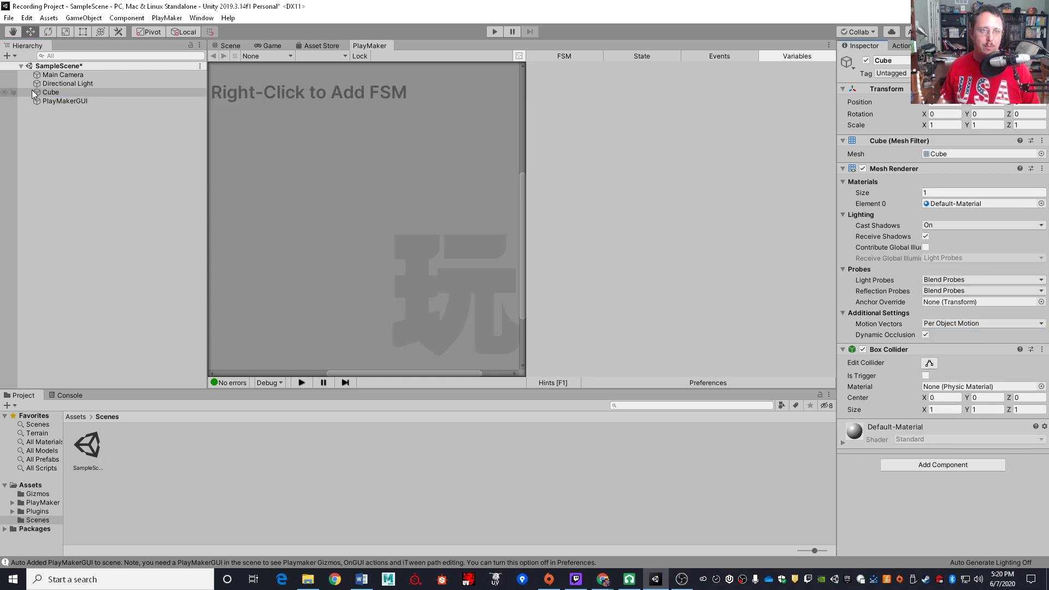
Add an FSM to the cube directly from the PlayMaker graph and display its general FSM settings.
left_click(62, 92)
right_click(291, 125)
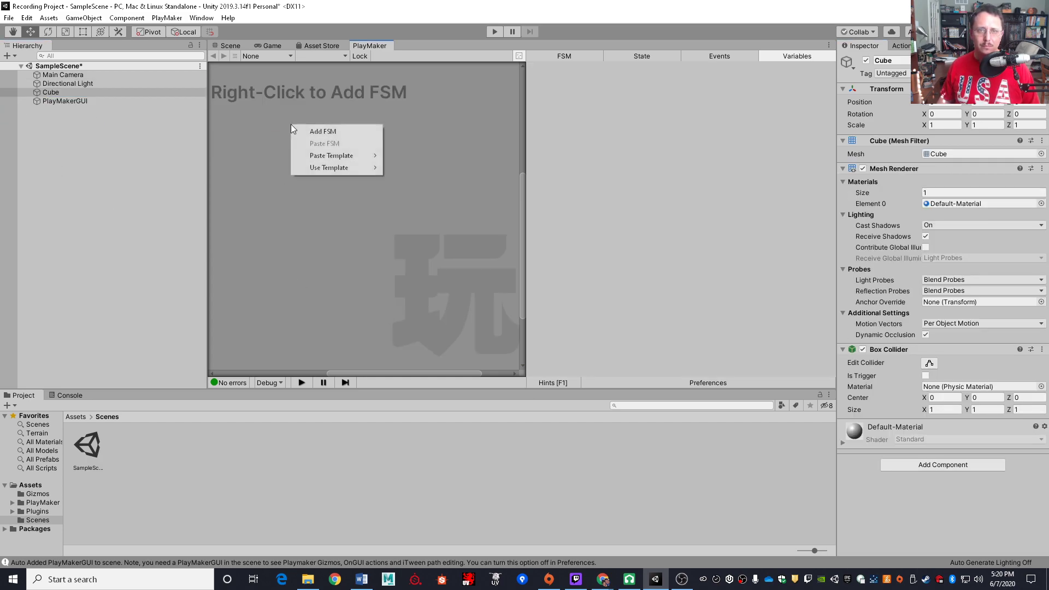
left_click(323, 131)
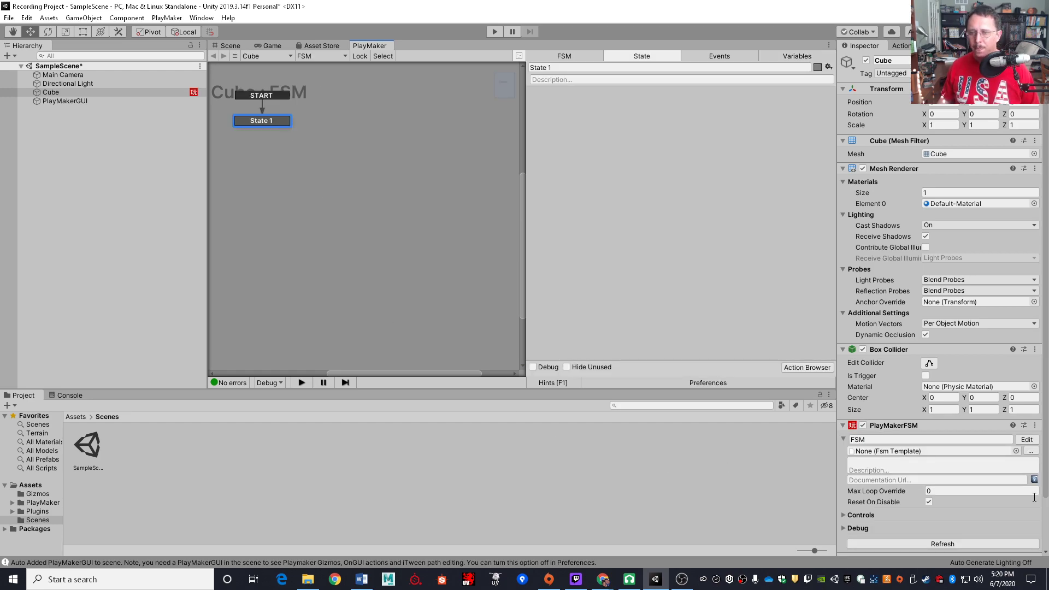
scroll(955, 445, "down", 2)
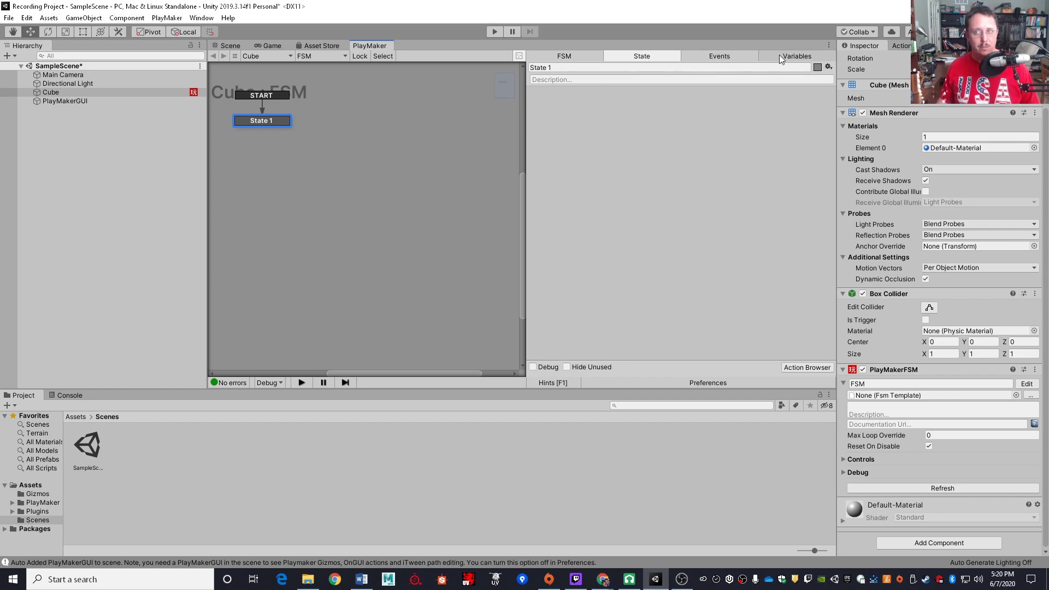
left_click(559, 56)
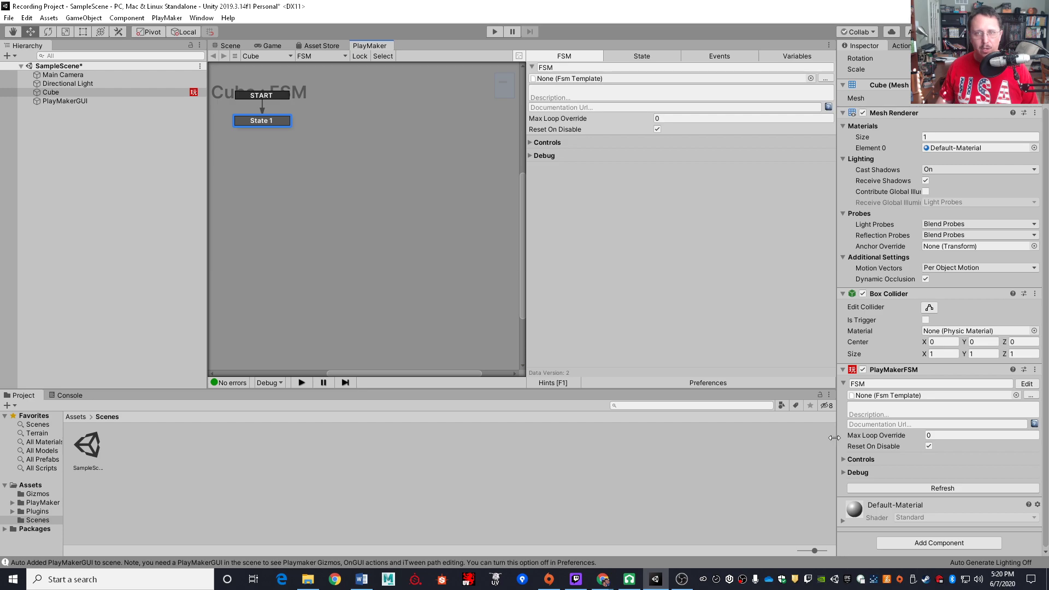
Rename the cube's FSM as "FSM Rotate Cube" and give it the description "Simply Rotates a Cube".
left_click(568, 66)
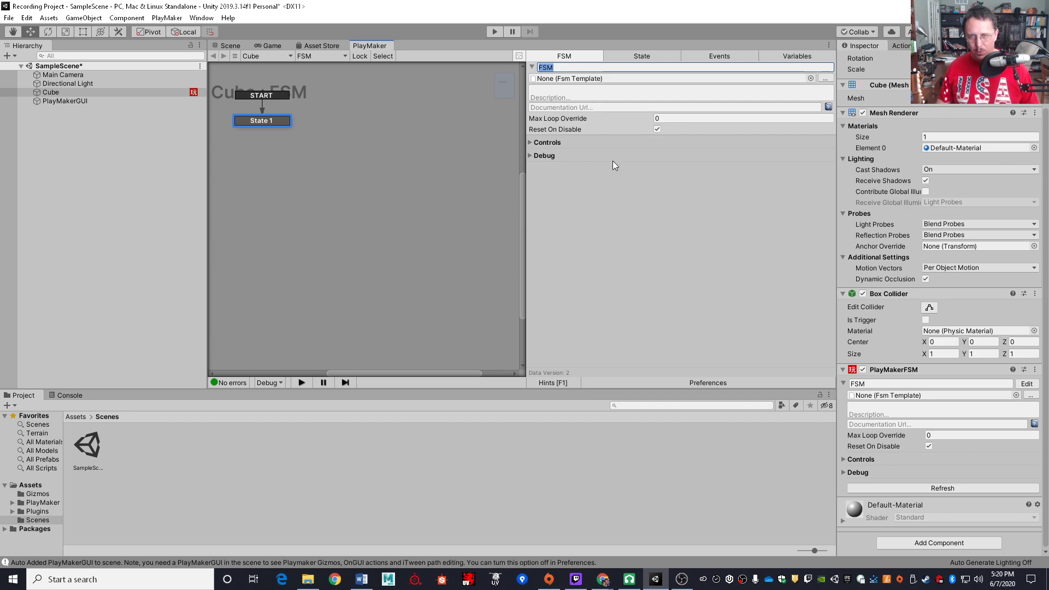
left_click(649, 226)
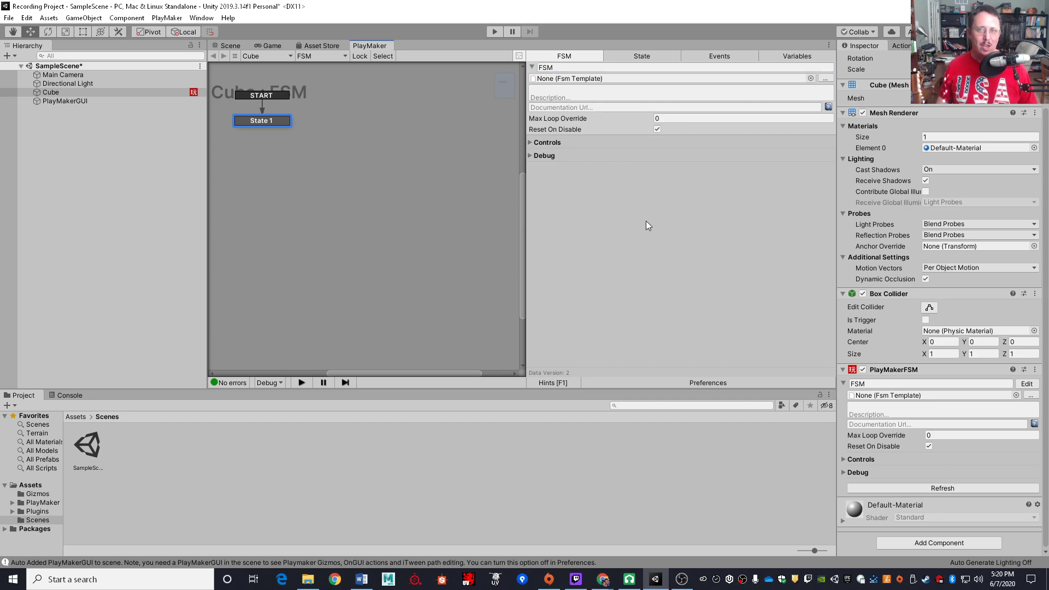
left_click(582, 67)
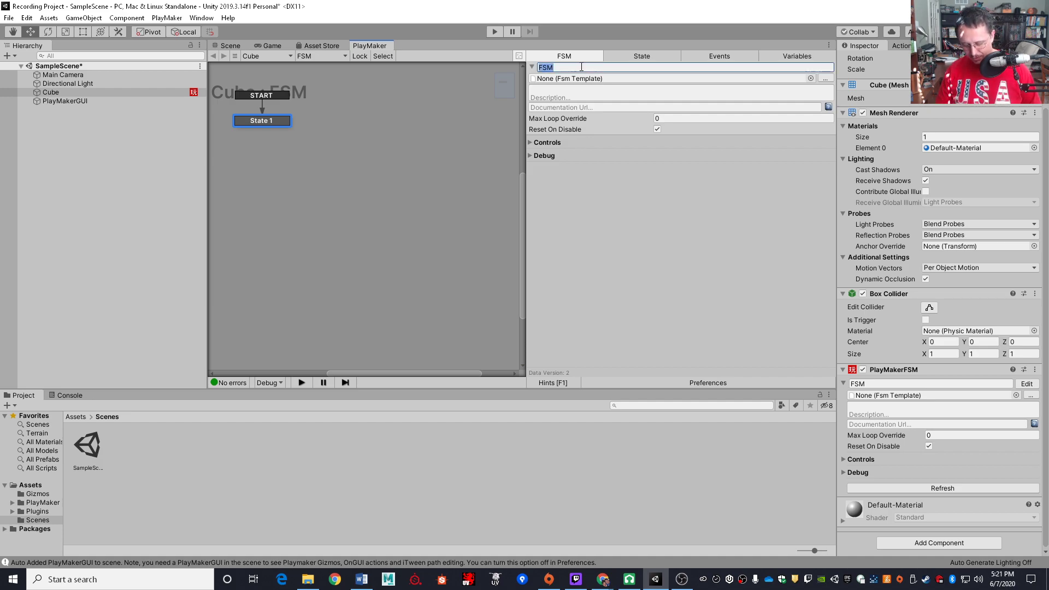
type("FSM")
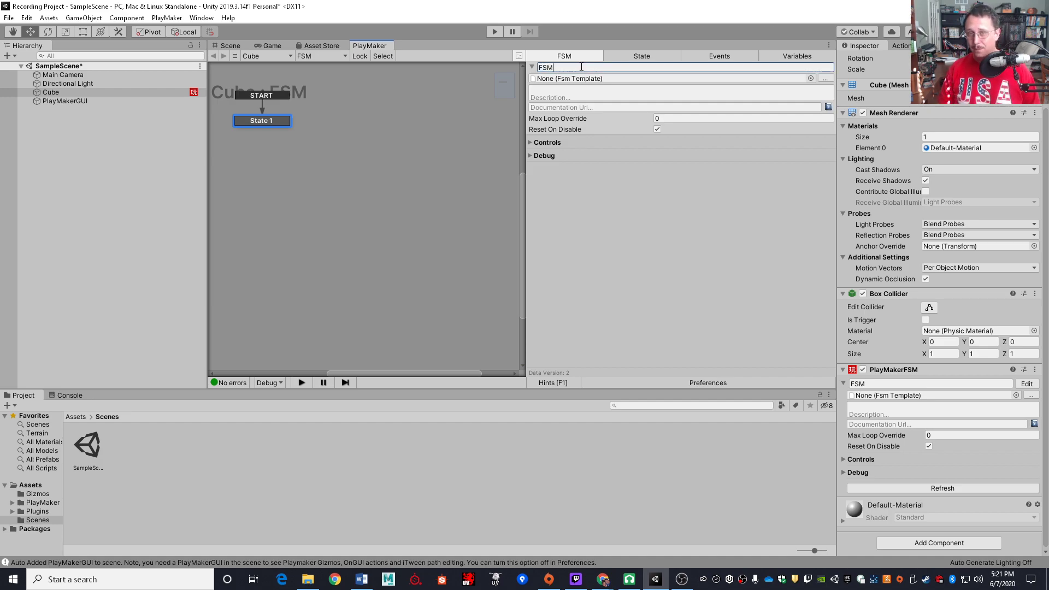
type(" R")
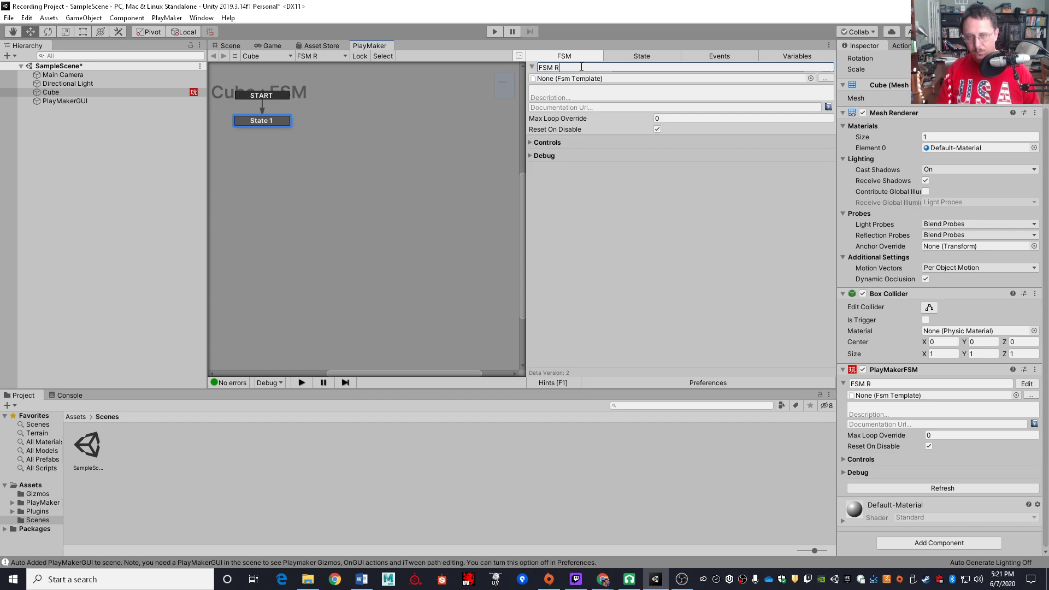
type("otate Cube")
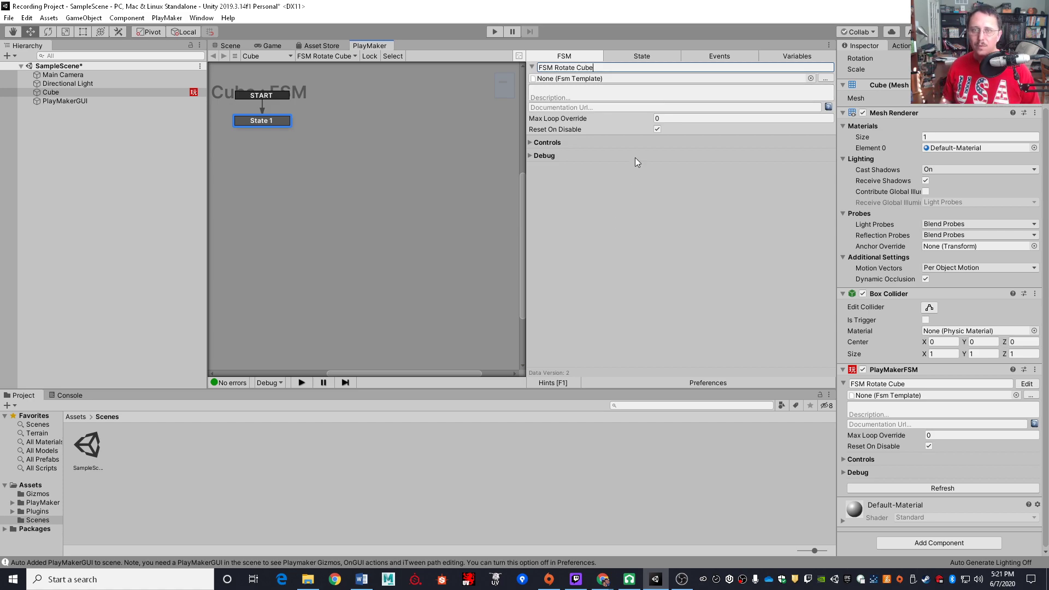
left_click(593, 96)
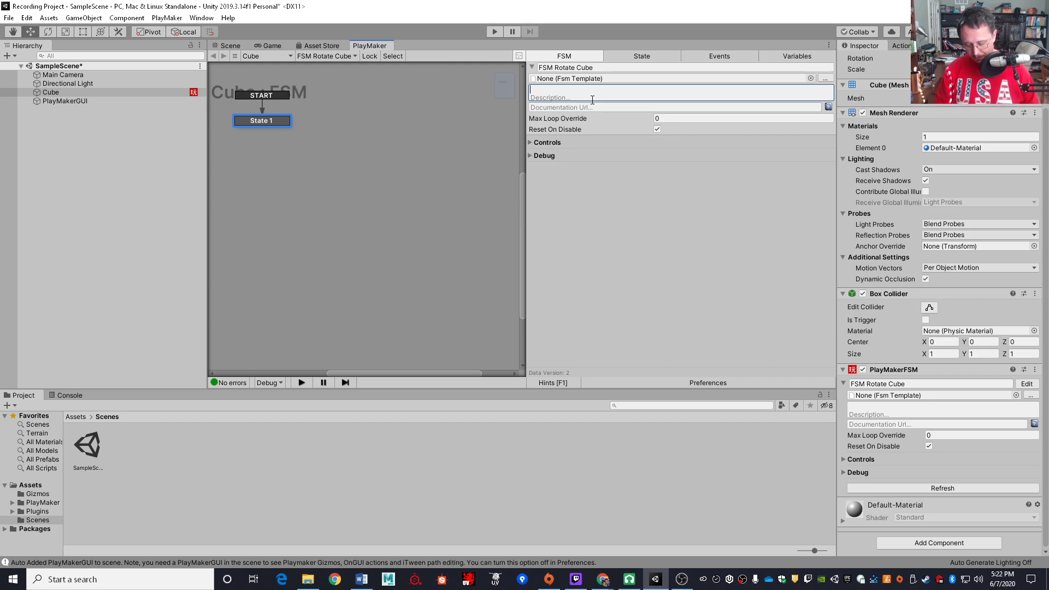
type("Simply Rotates a Cube")
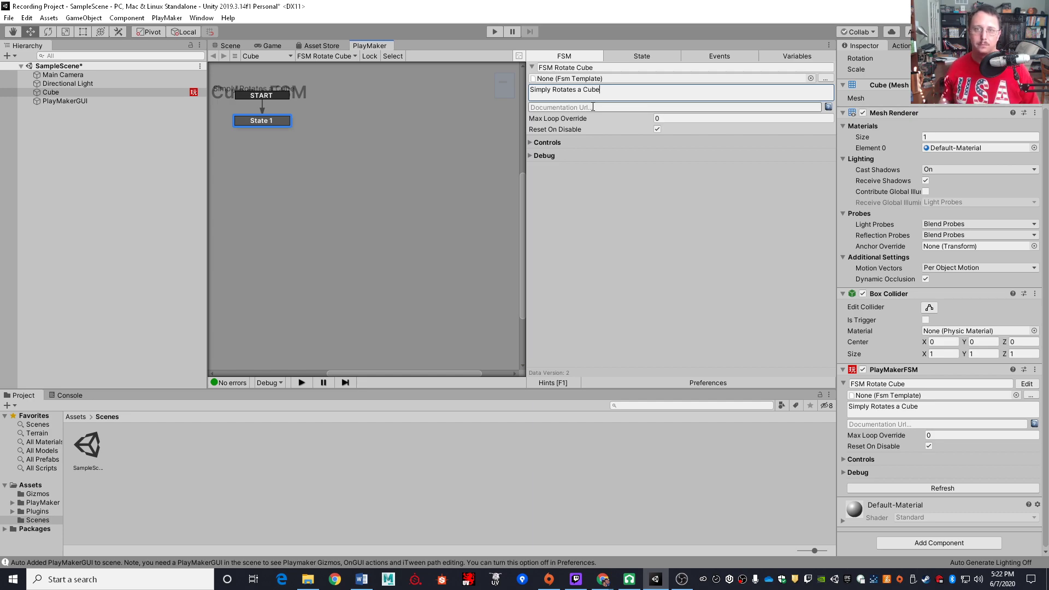
Examine the FSM's state, events and variables settings, then return to the settings of State 1.
left_click(645, 56)
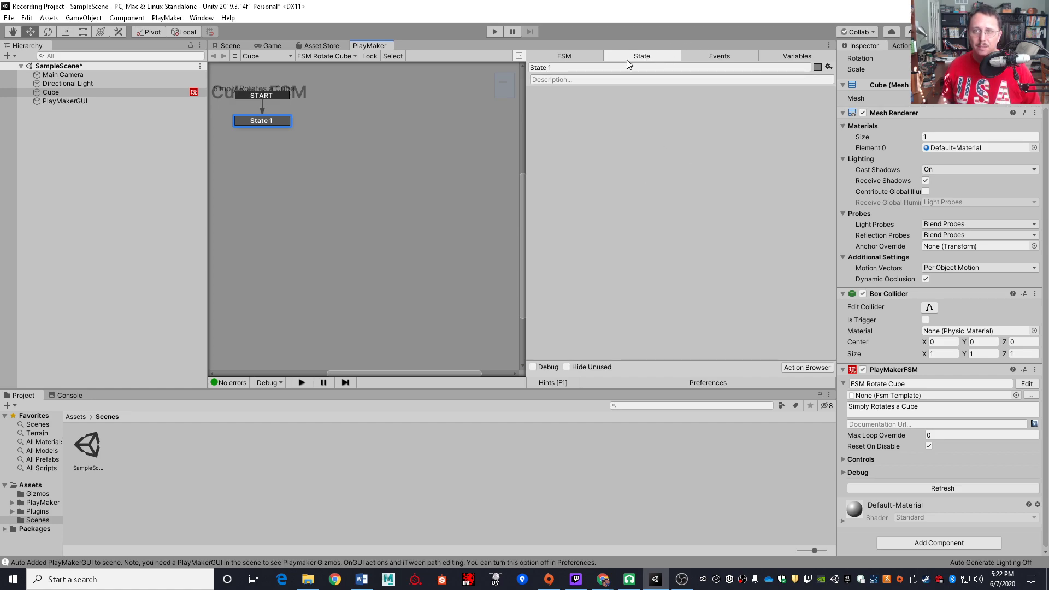
middle_click_drag(297, 149, 364, 213)
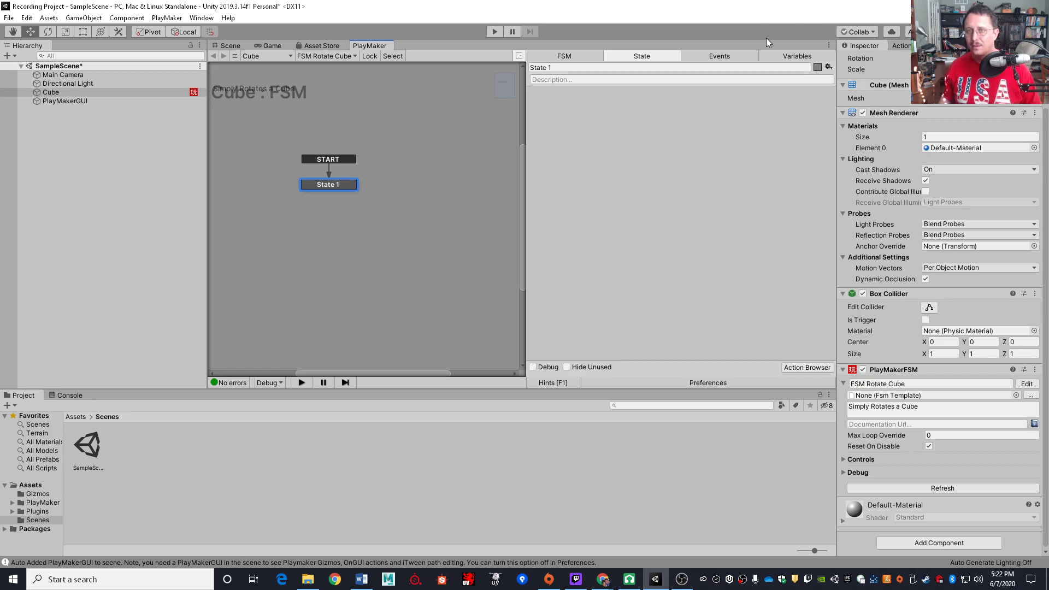
left_click(732, 53)
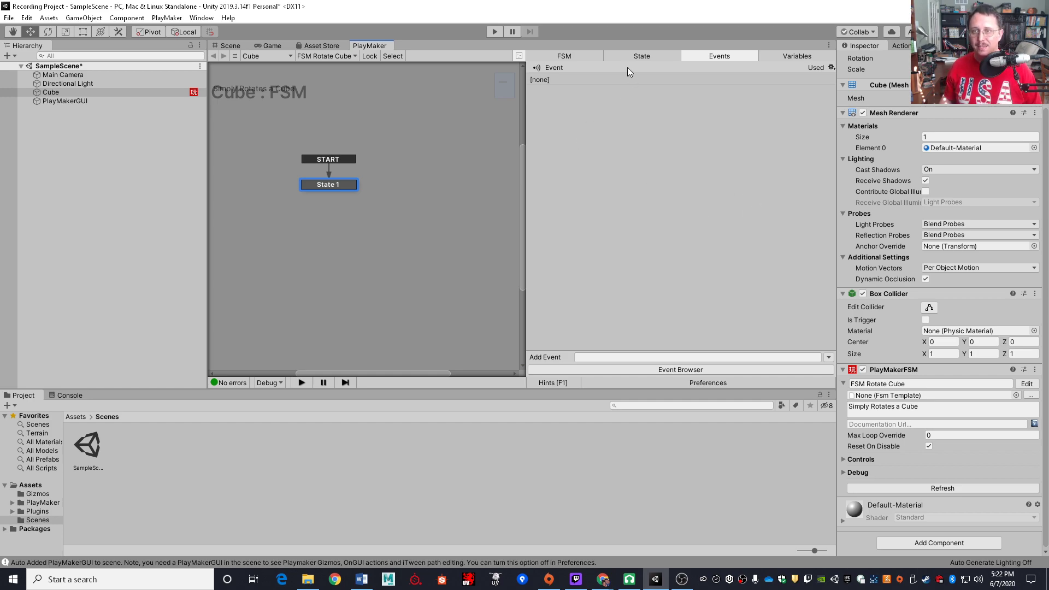
left_click(801, 52)
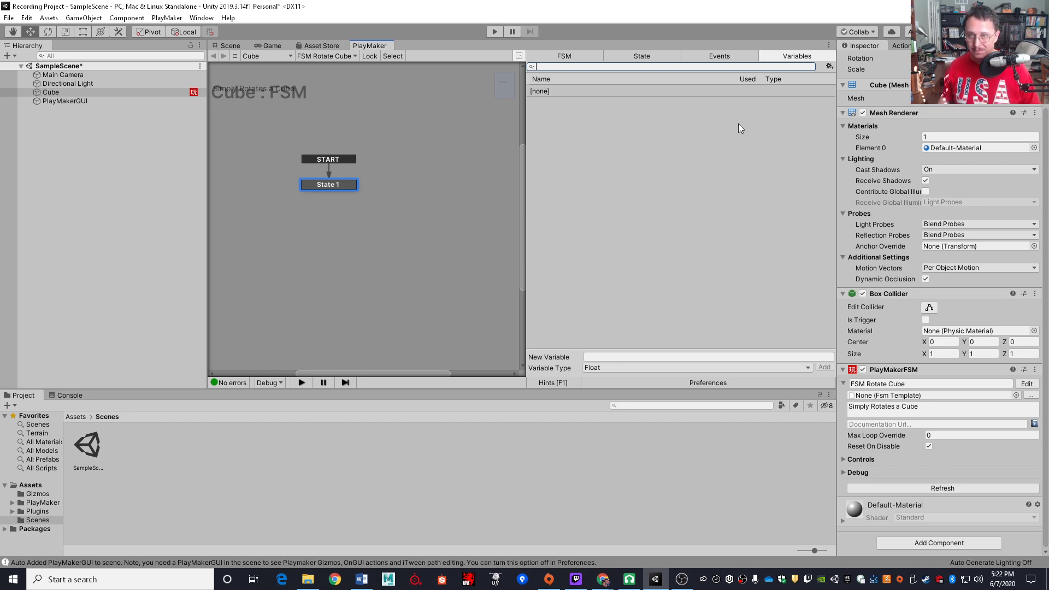
left_click(642, 57)
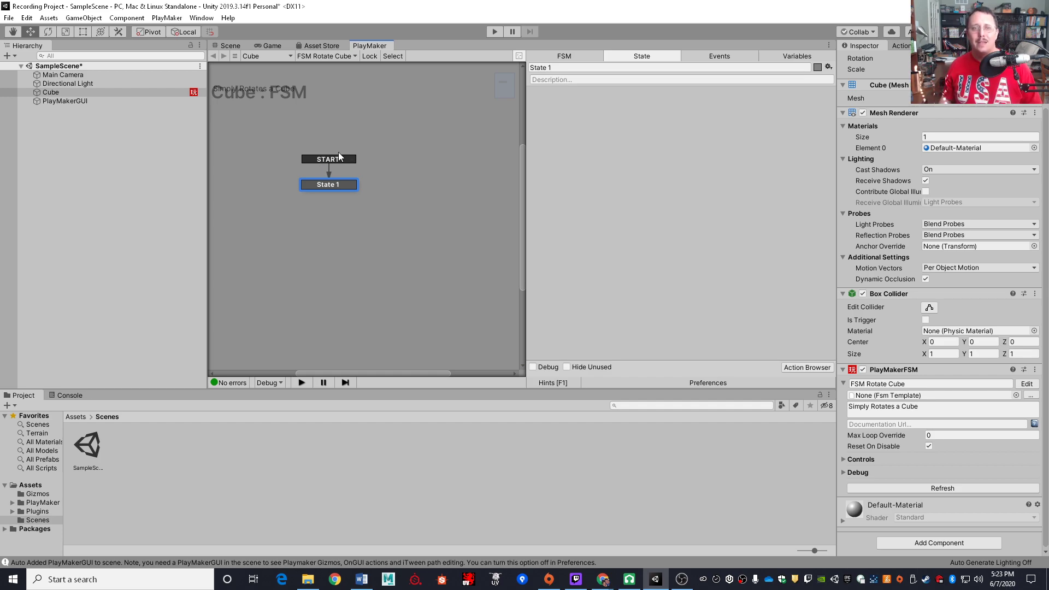
middle_click_drag(337, 154, 350, 156)
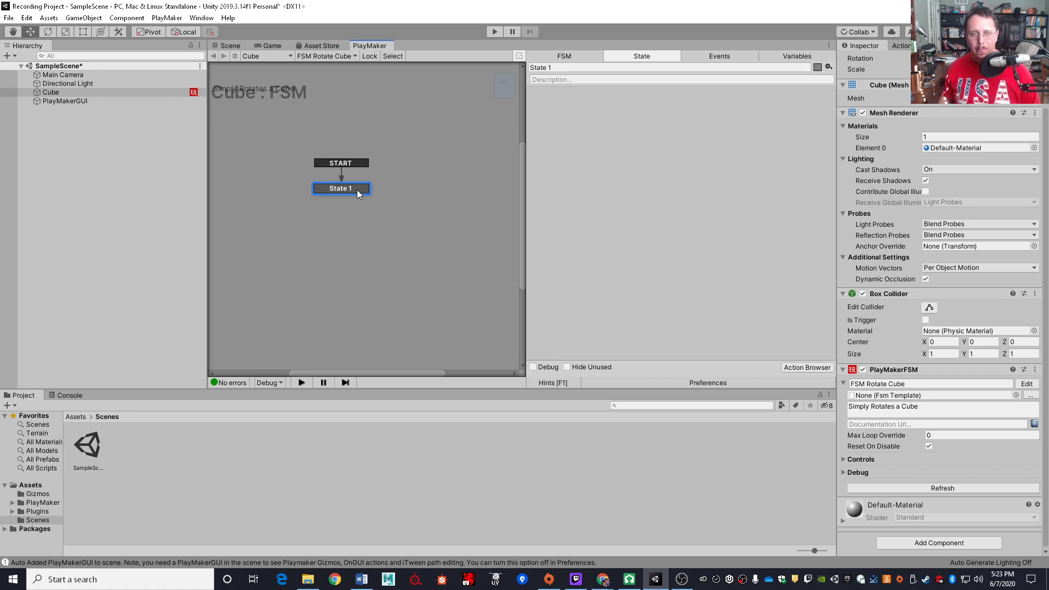
Add three new states to the graph beside and below State 1.
right_click(411, 176)
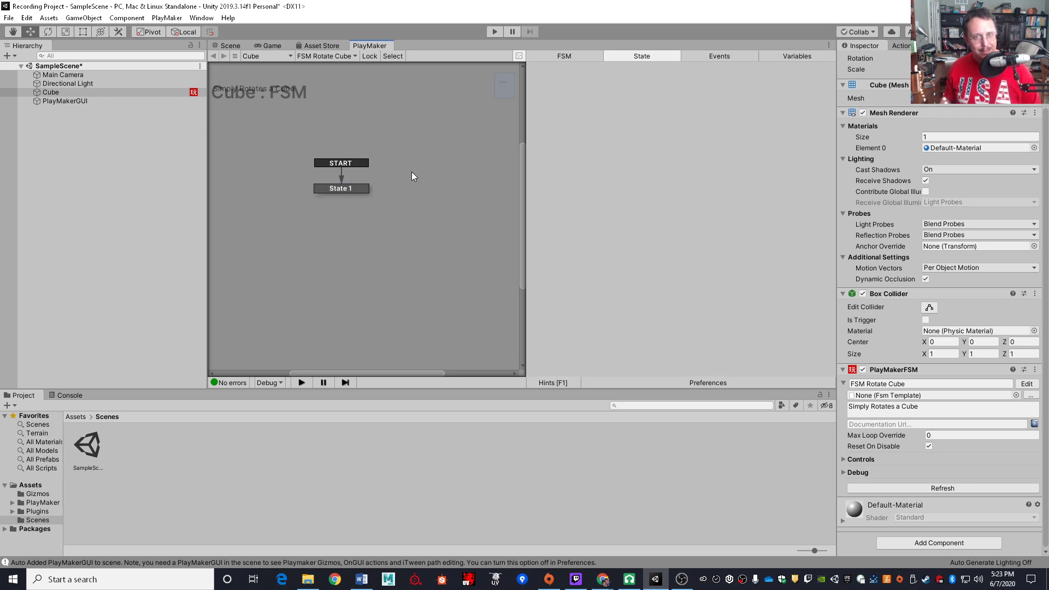
left_click(437, 179)
right_click(418, 225)
left_click(437, 233)
right_click(408, 256)
left_click(438, 263)
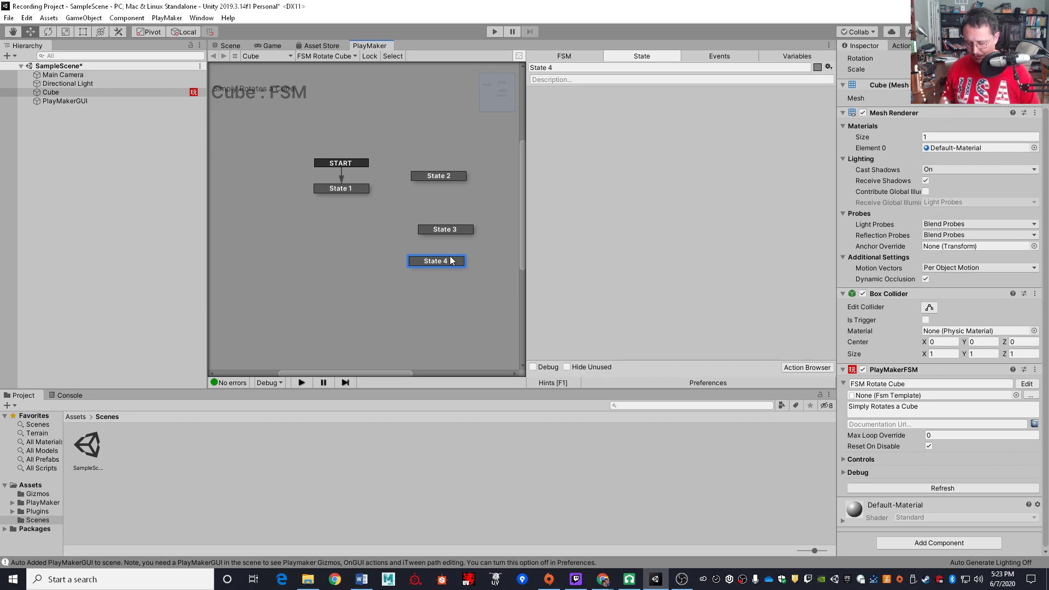
Delete State 4, State 3 and State 2 from the graph, leaving only the start state.
key("Delete")
left_click(454, 229)
key("Delete")
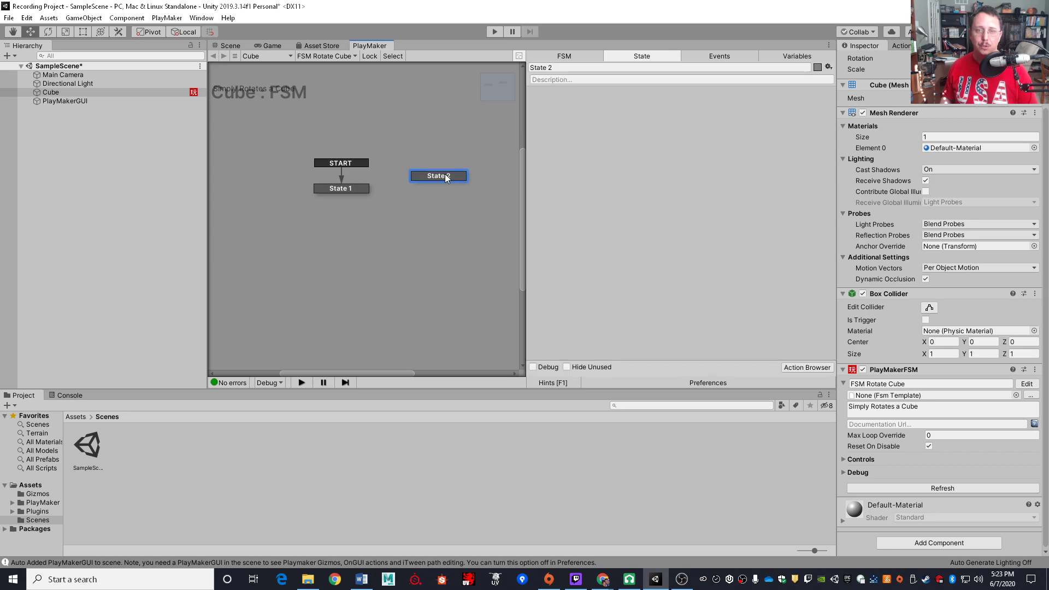
left_click(445, 176)
key("Delete")
Rename the start state as "Rotate Cube".
left_click(348, 189)
left_click(567, 67)
type("Rotate")
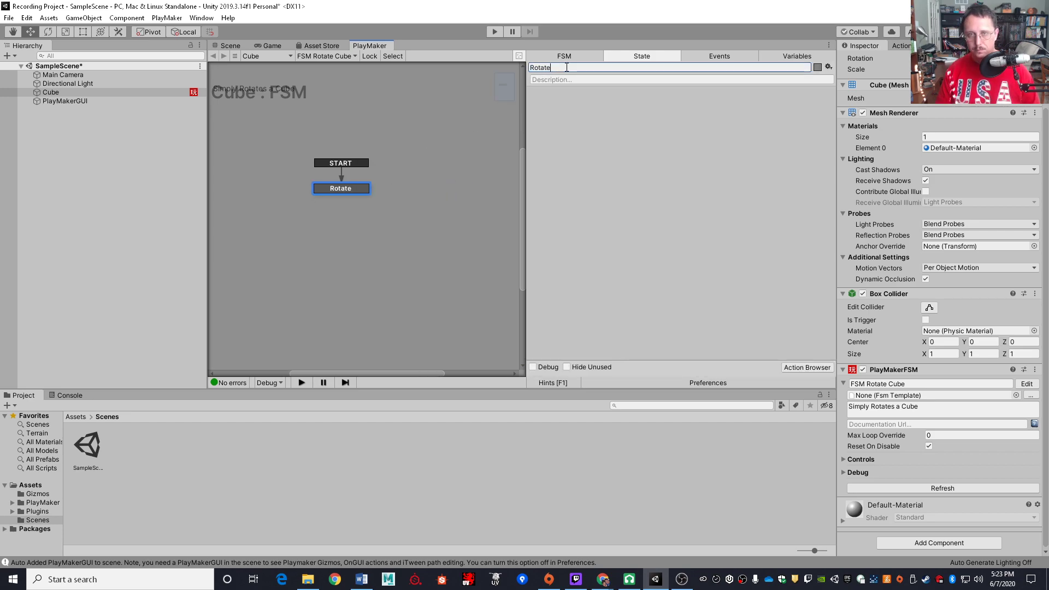
type(" Cube")
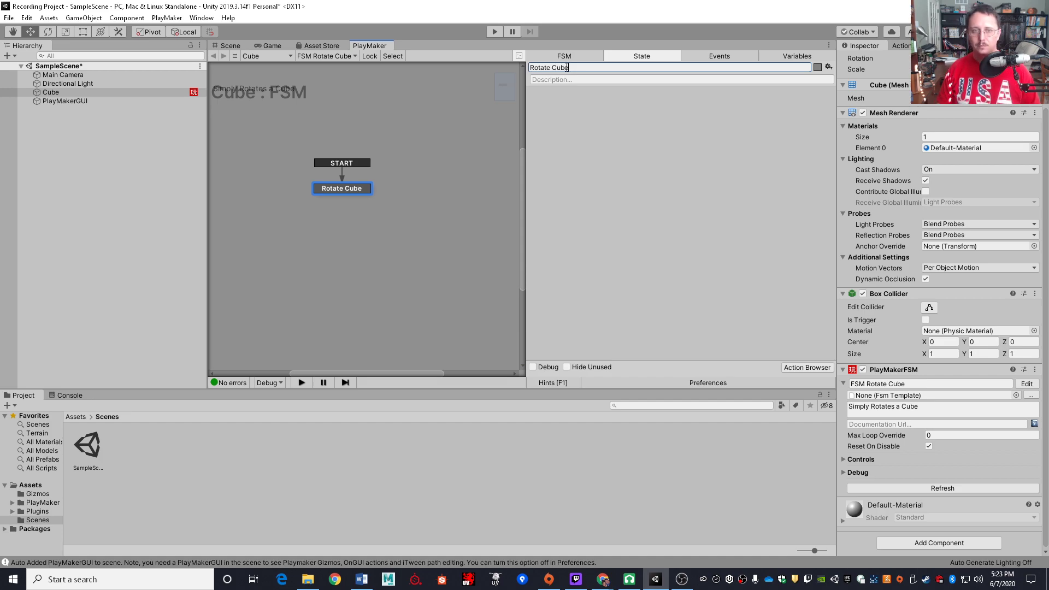
left_click(354, 231)
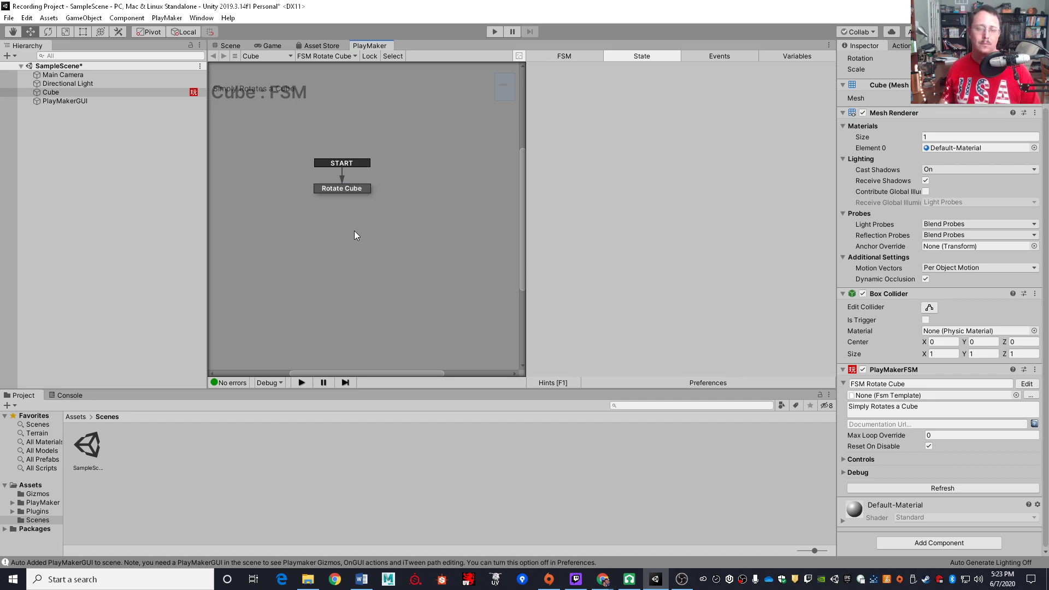
Look through the available transition events for the Rotate Cube state and add a FINISHED transition to it.
left_click(358, 189)
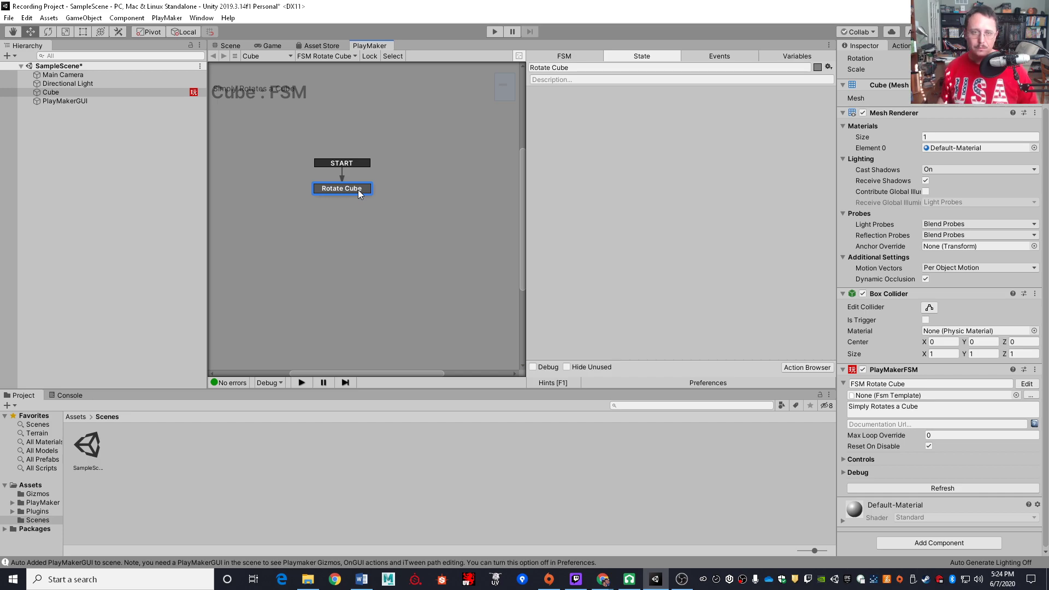
right_click(359, 189)
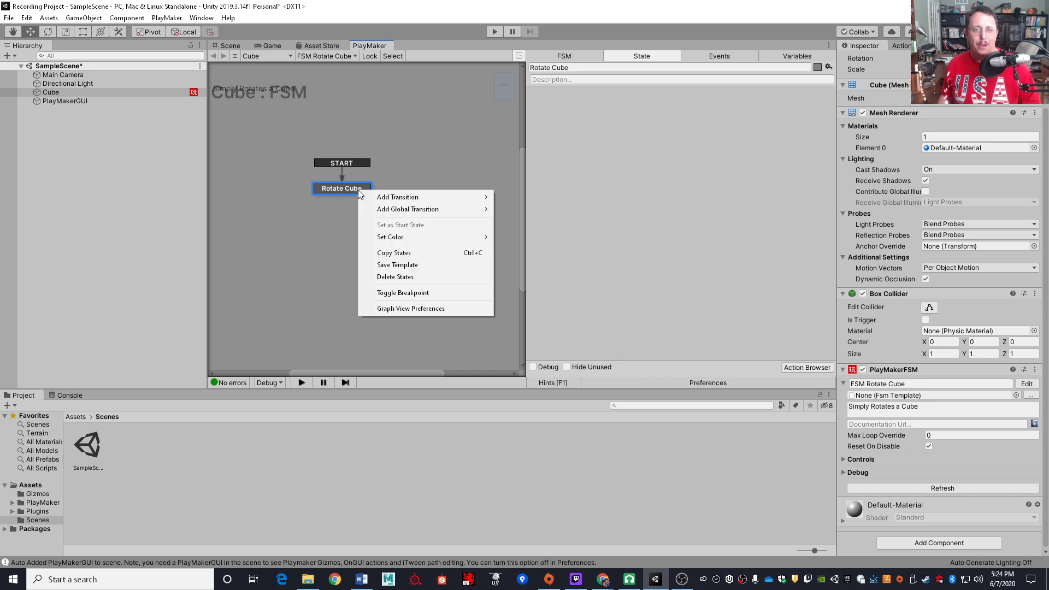
mouse_move(371, 202)
right_click(339, 188)
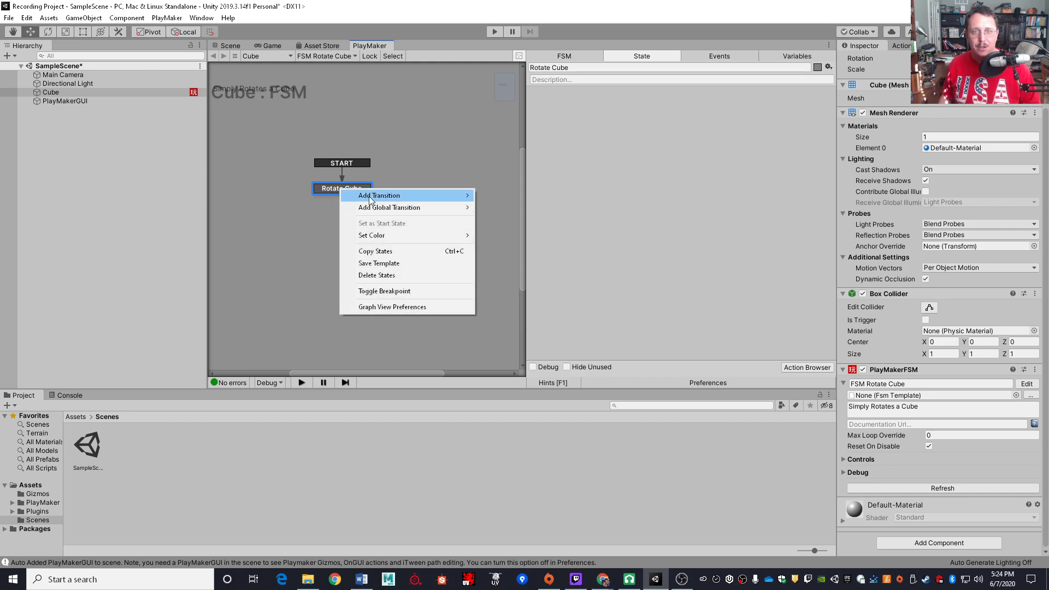
mouse_move(370, 200)
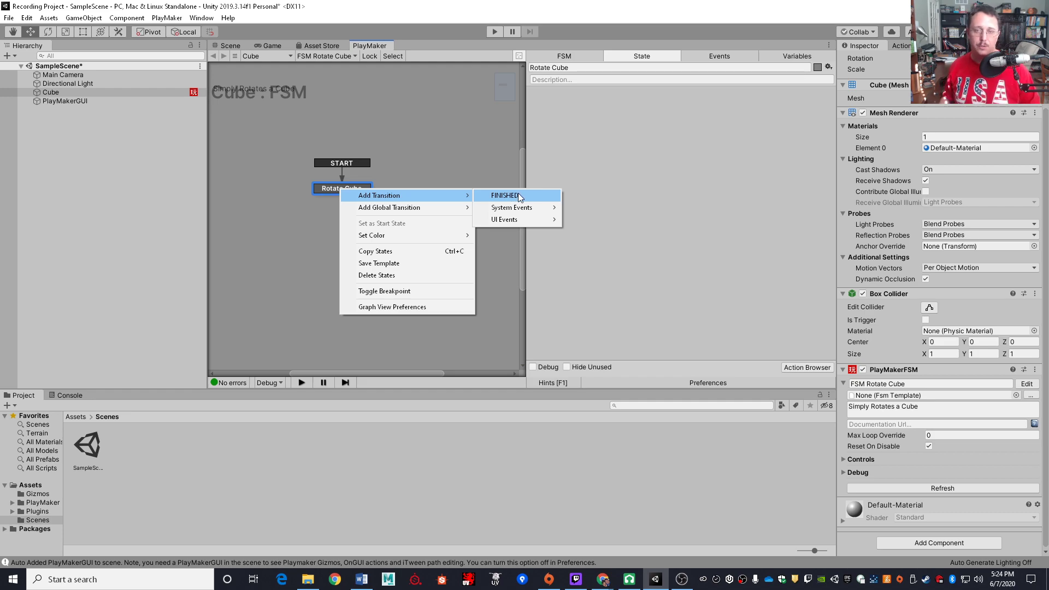
mouse_move(533, 205)
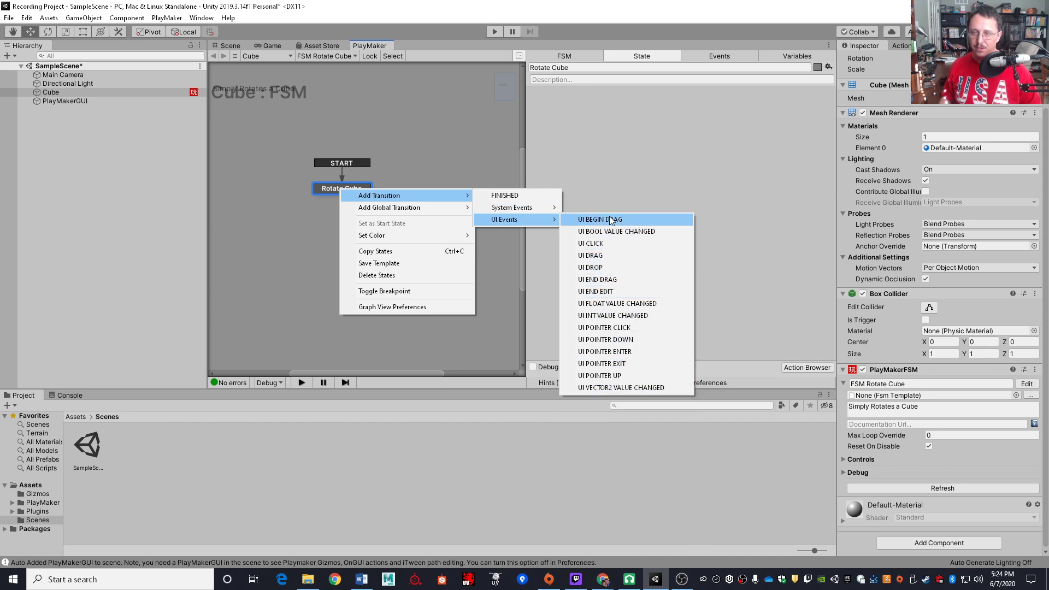
left_click(517, 195)
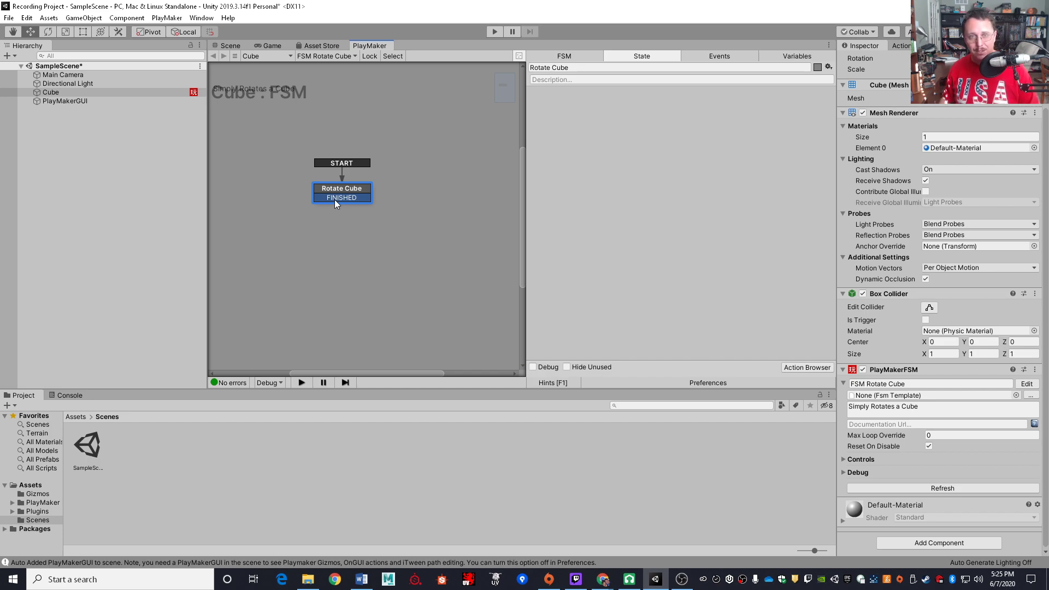
Add an unconnected state beside the START node and create another new state linked from Rotate Cube's FINISHED transition.
right_click(443, 162)
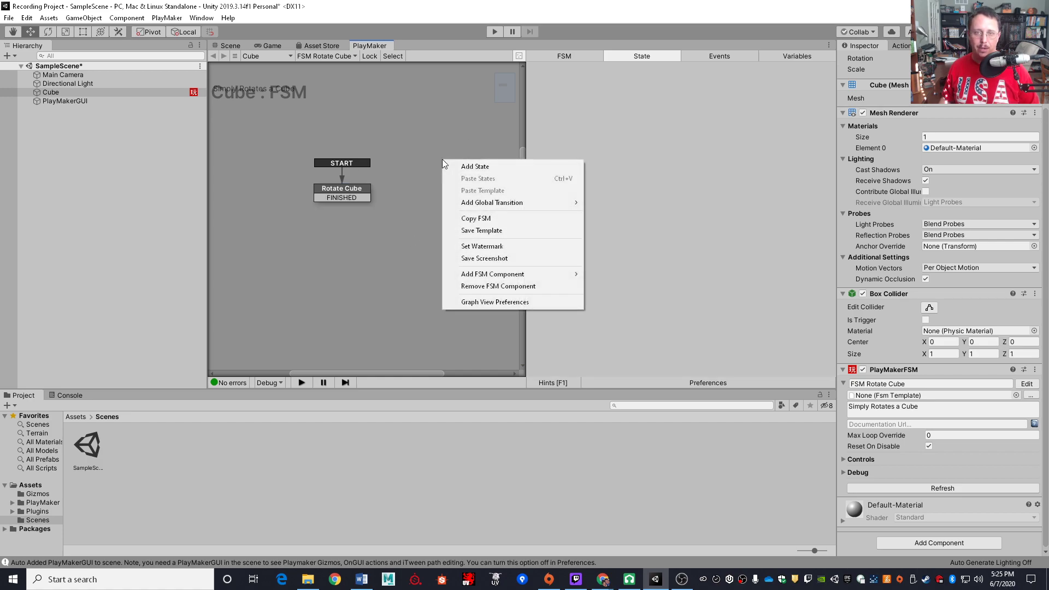
left_click(472, 166)
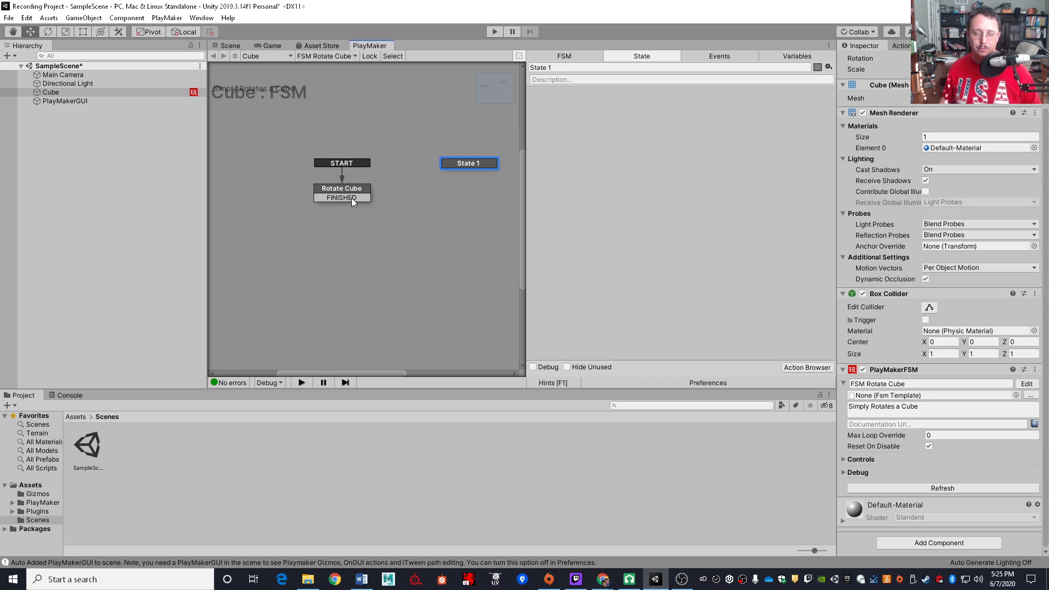
left_click_drag(350, 197, 373, 215)
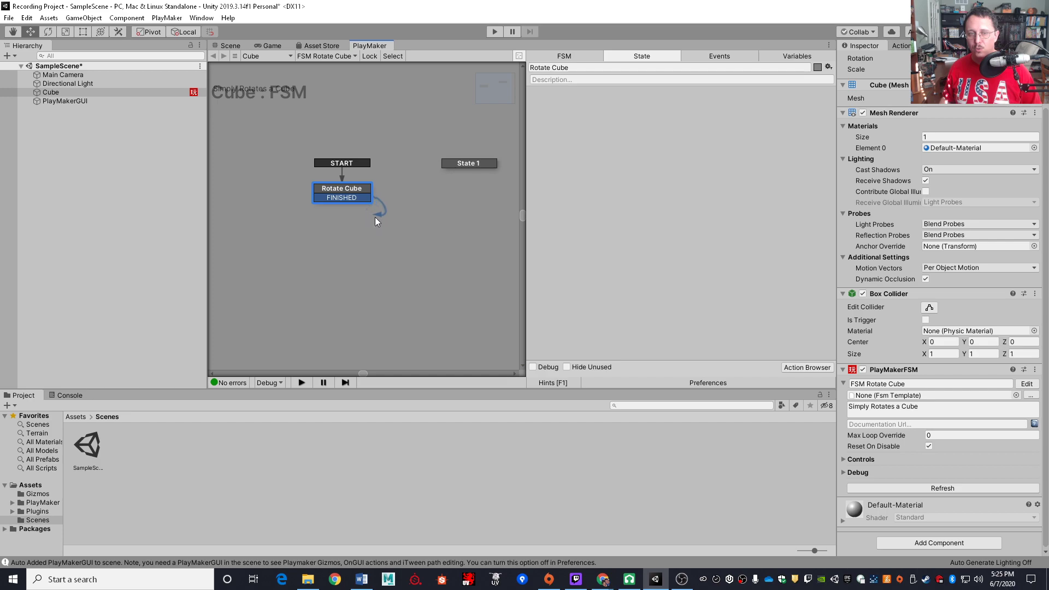
mouse_move(439, 249)
left_mouse_down()
mouse_move(454, 265)
mouse_move(372, 247)
mouse_move(449, 247)
left_mouse_up()
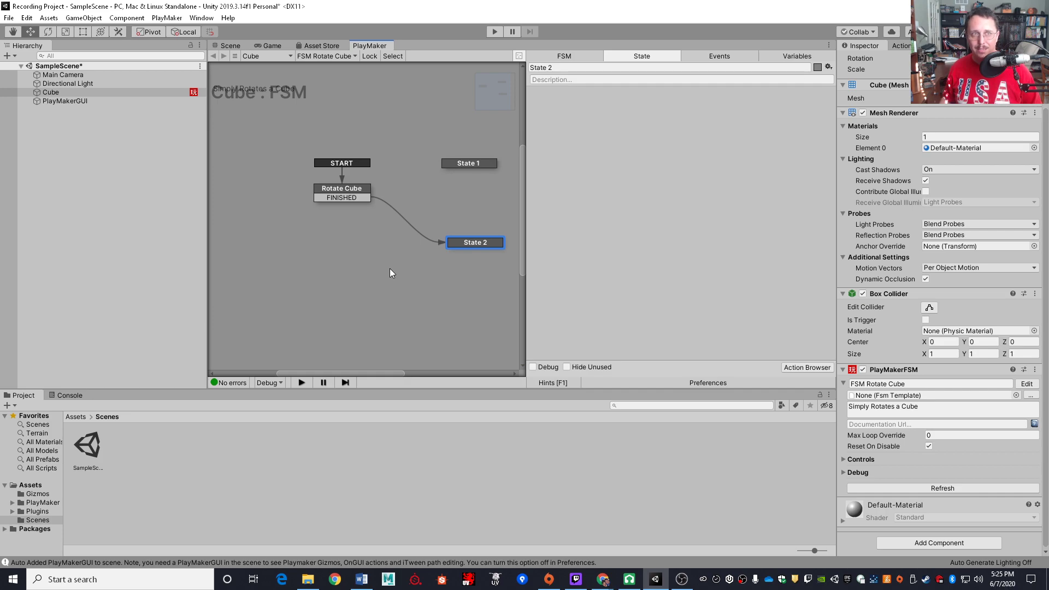
Create one more state below Rotate Cube by linking the FINISHED transition to an empty spot in the graph.
left_click_drag(351, 199, 367, 289)
left_click_drag(350, 202, 350, 280)
left_click_drag(344, 198, 366, 288, "ctrl")
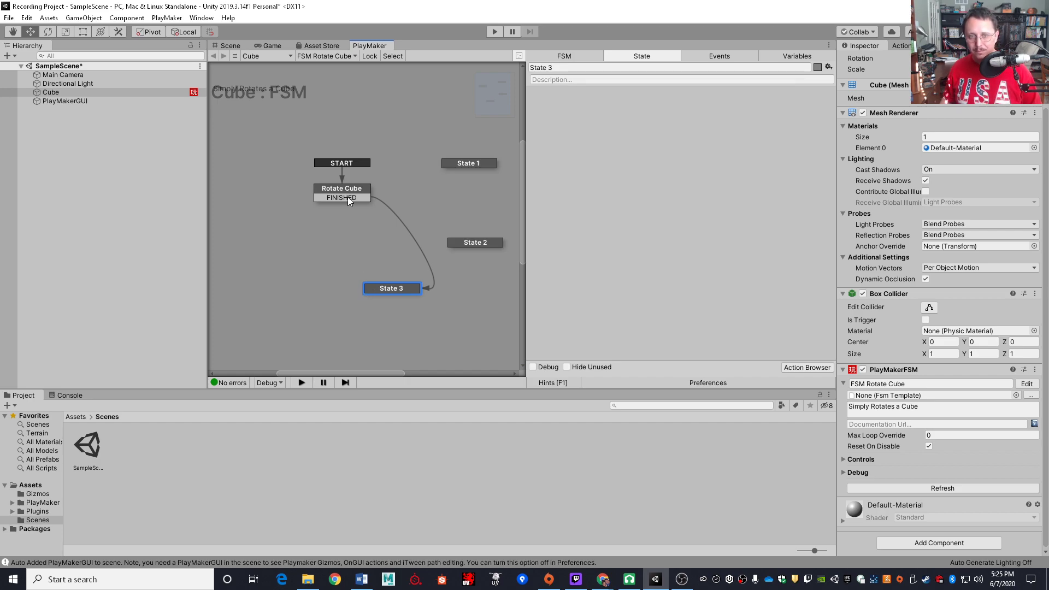
Redirect Rotate Cube's FINISHED transition to State 1, State 2 and State 3 in turn.
left_click_drag(333, 197, 457, 172)
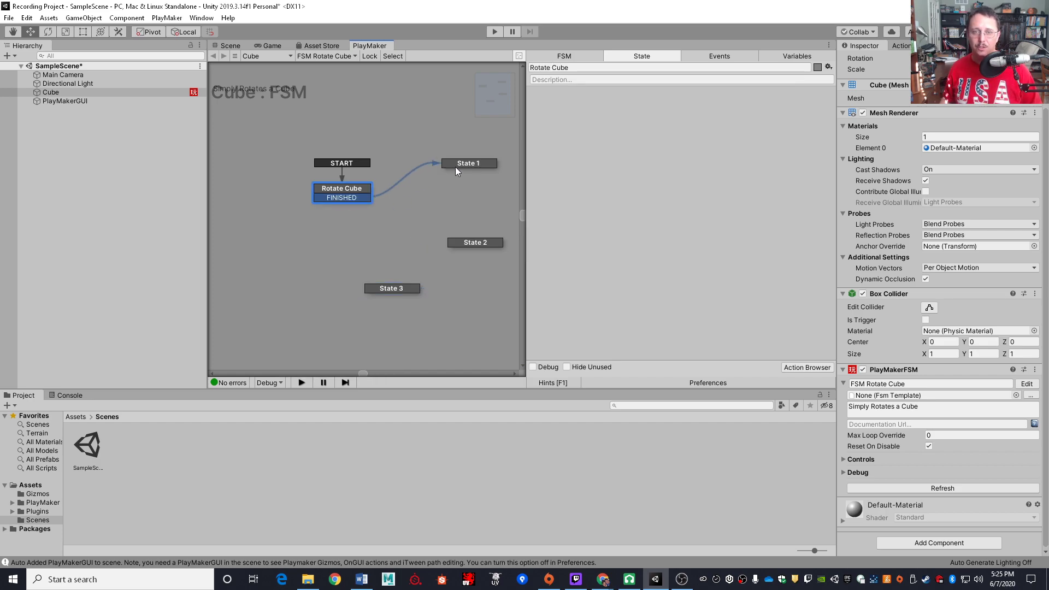
left_click_drag(349, 198, 464, 244)
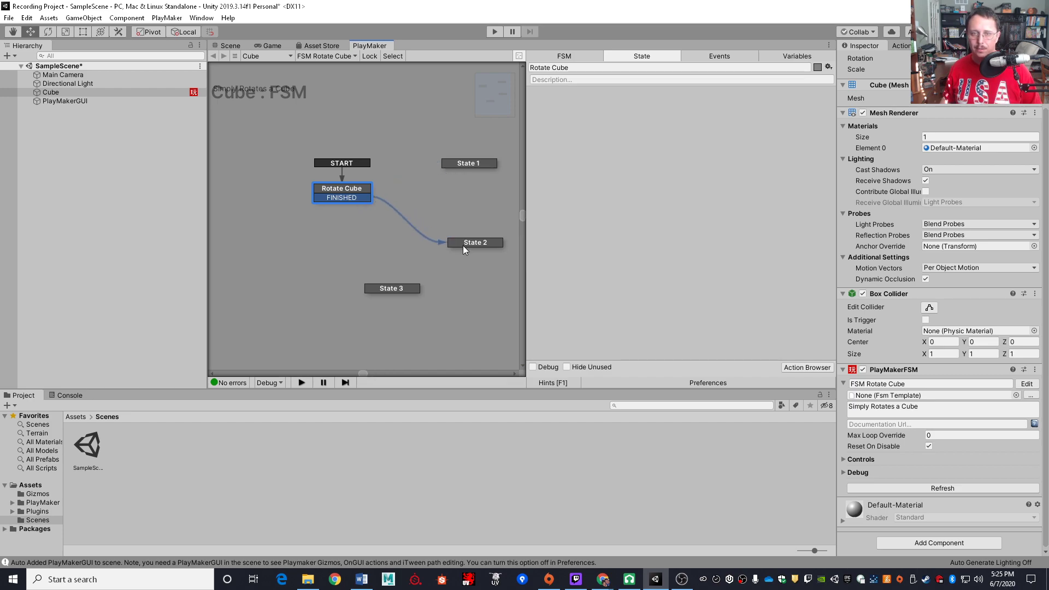
left_click_drag(343, 198, 401, 287)
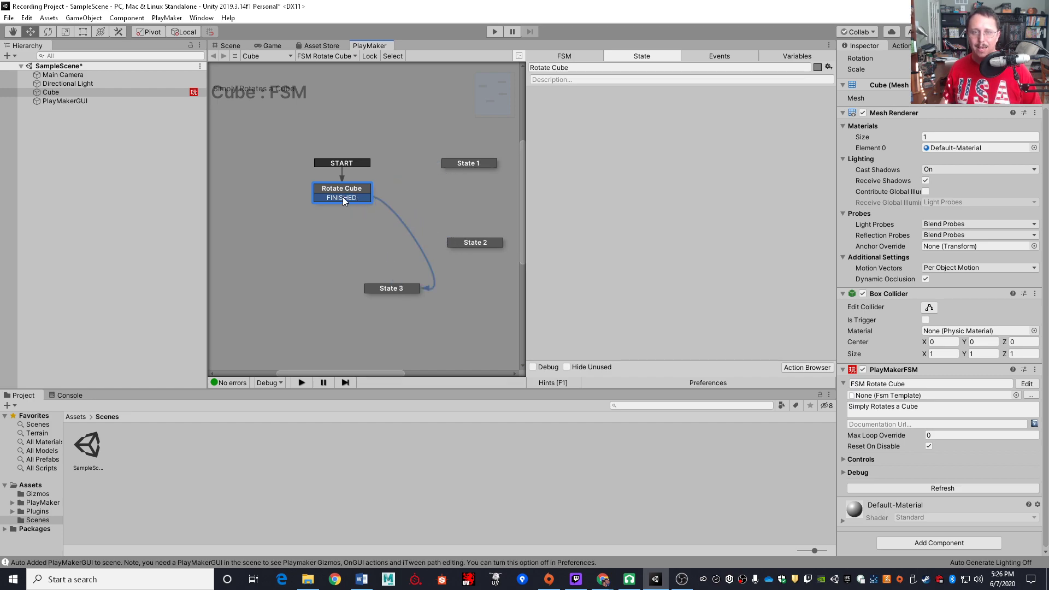
Loop the FINISHED transition back to the Rotate Cube state itself.
left_click_drag(365, 186, 429, 210)
left_click_drag(359, 187, 359, 188)
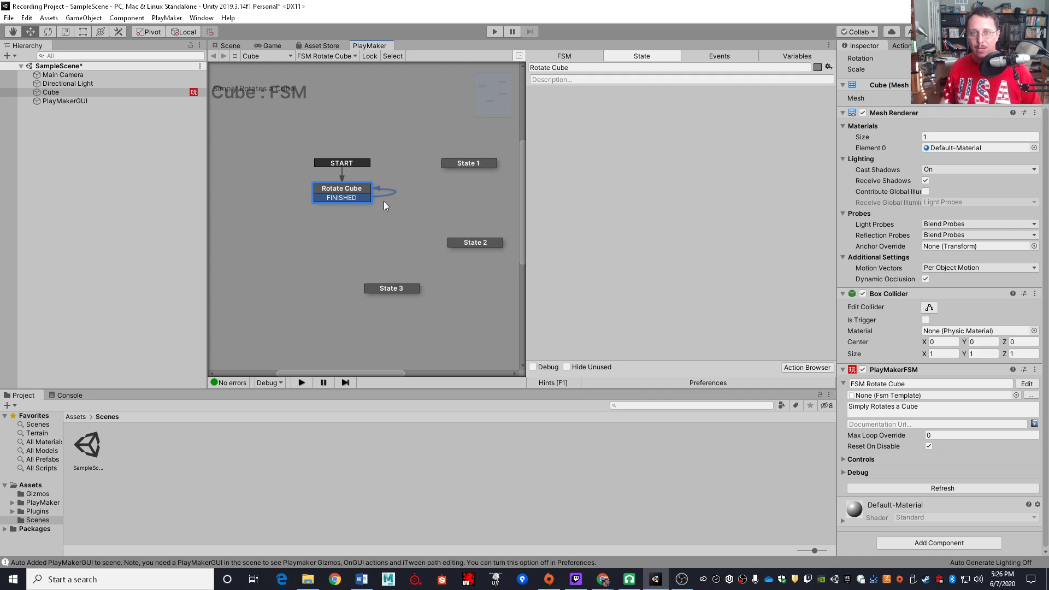
Clear both the target and the event of Rotate Cube's FINISHED transition.
right_click(351, 201)
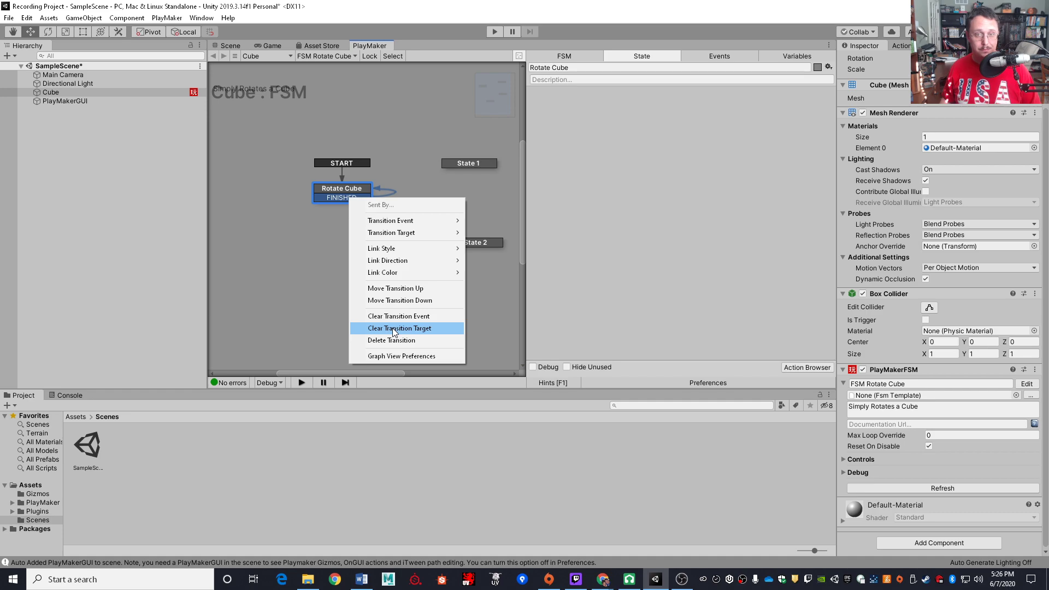
left_click(394, 329)
right_click(335, 197)
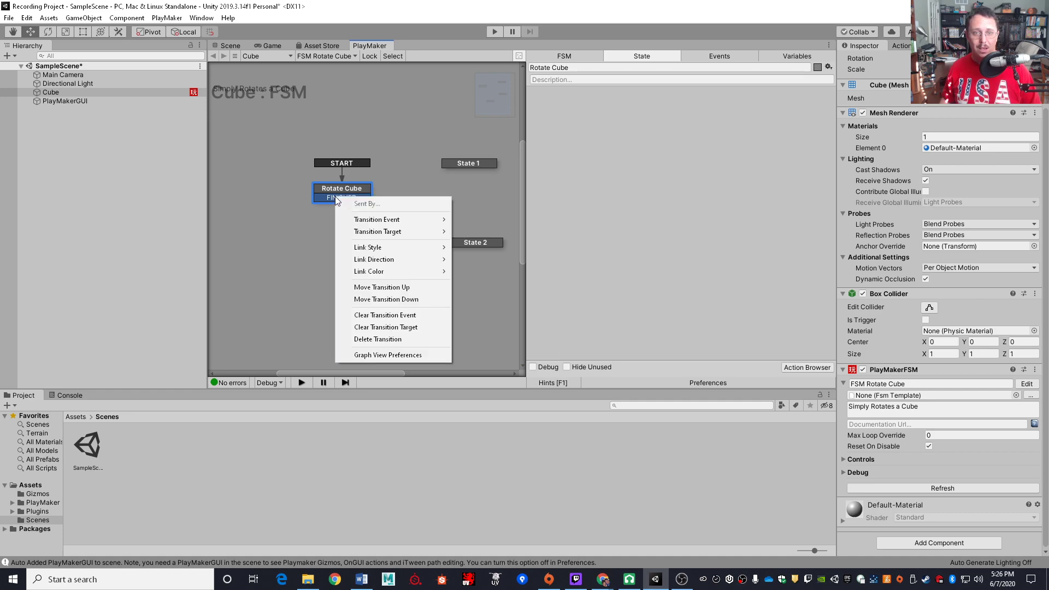
left_click(372, 312)
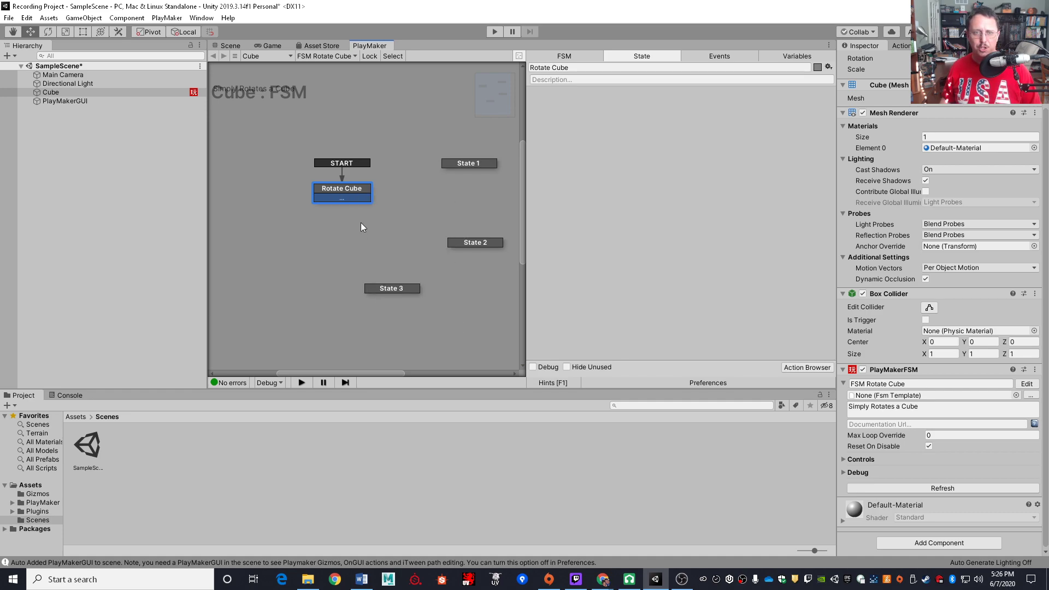
Assign the FINISHED event to Rotate Cube's empty transition.
right_click(343, 197)
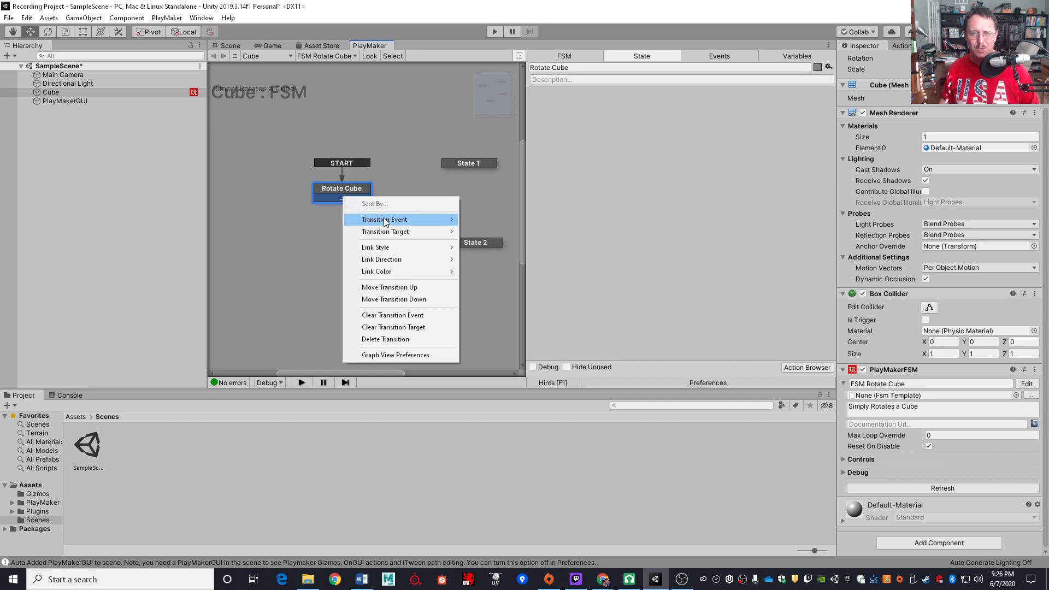
mouse_move(387, 221)
left_click(474, 220)
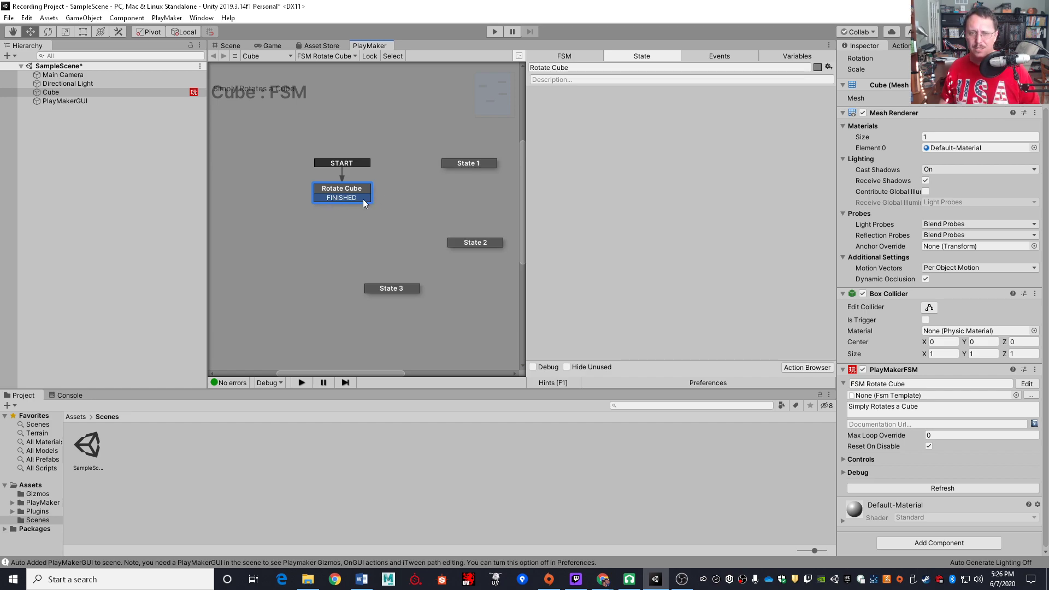
Delete the FINISHED transition from the Rotate Cube state.
right_click(339, 199)
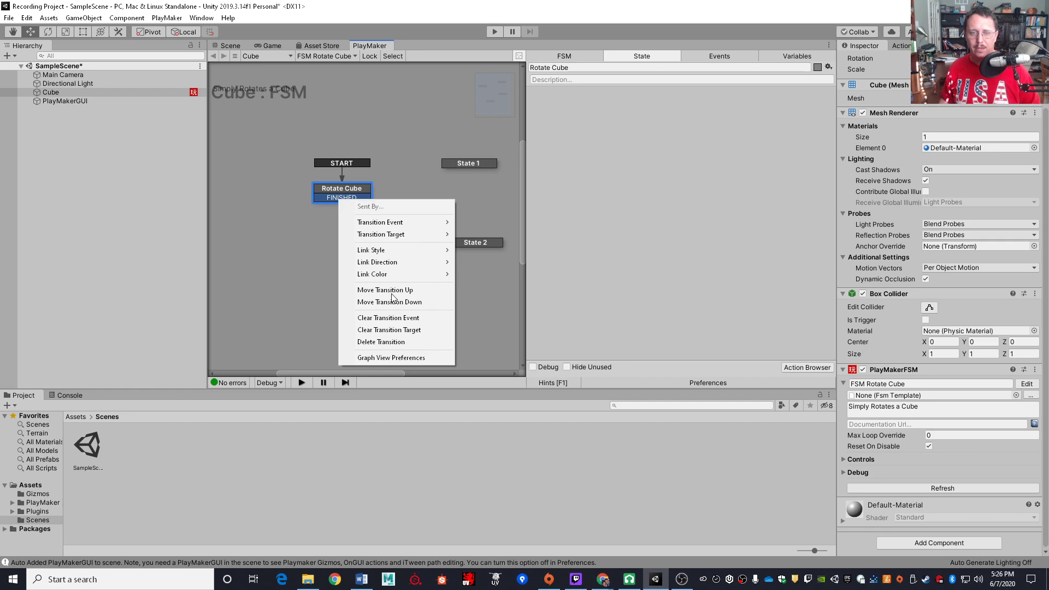
left_click(394, 344)
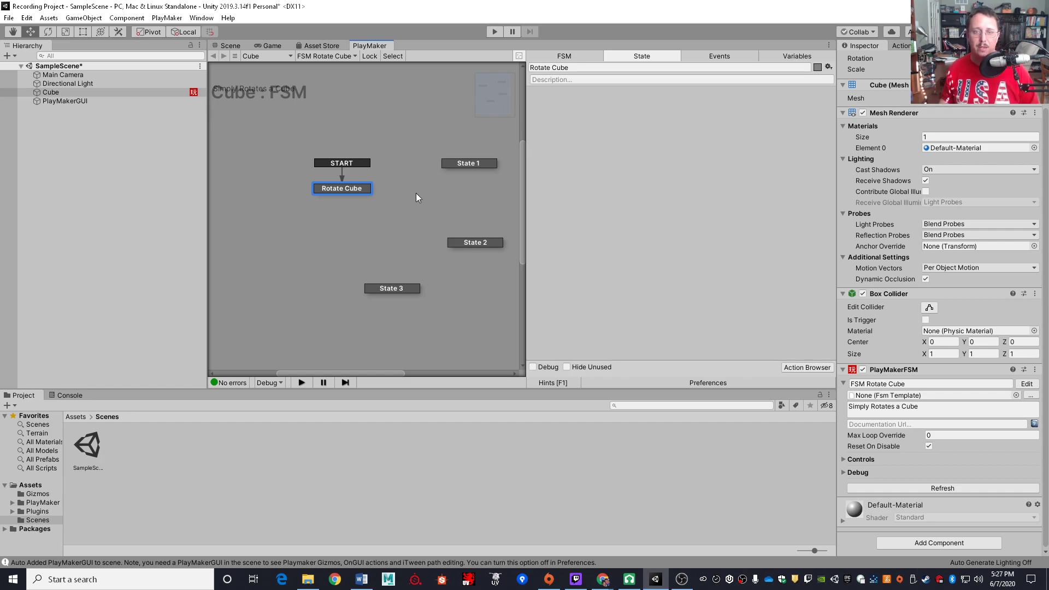
middle_click_drag(372, 208, 343, 224)
scroll(350, 230, "down", 2)
scroll(350, 247, "down", 4)
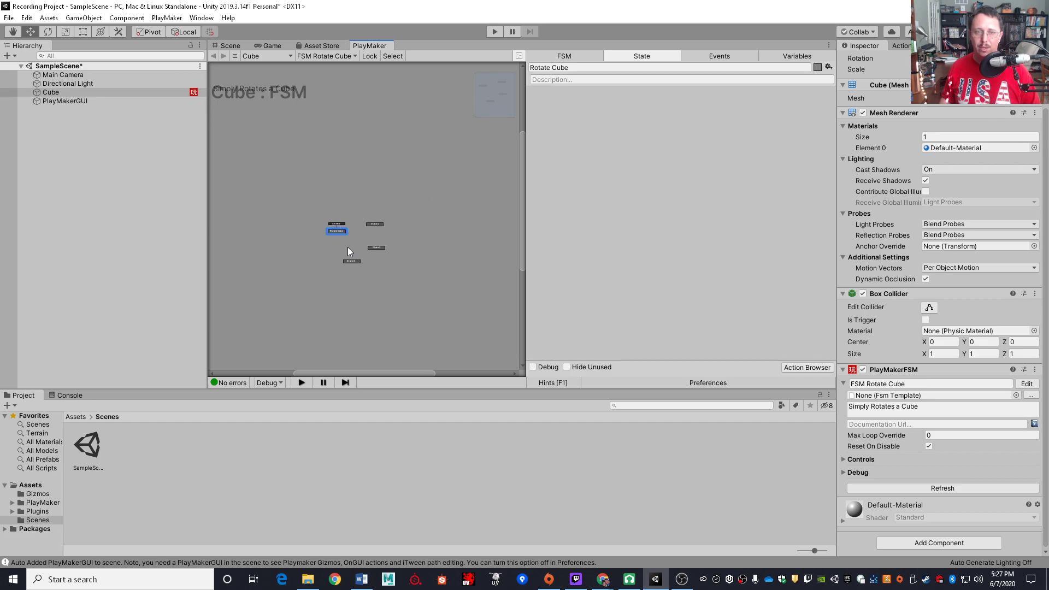
scroll(348, 248, "up", 5)
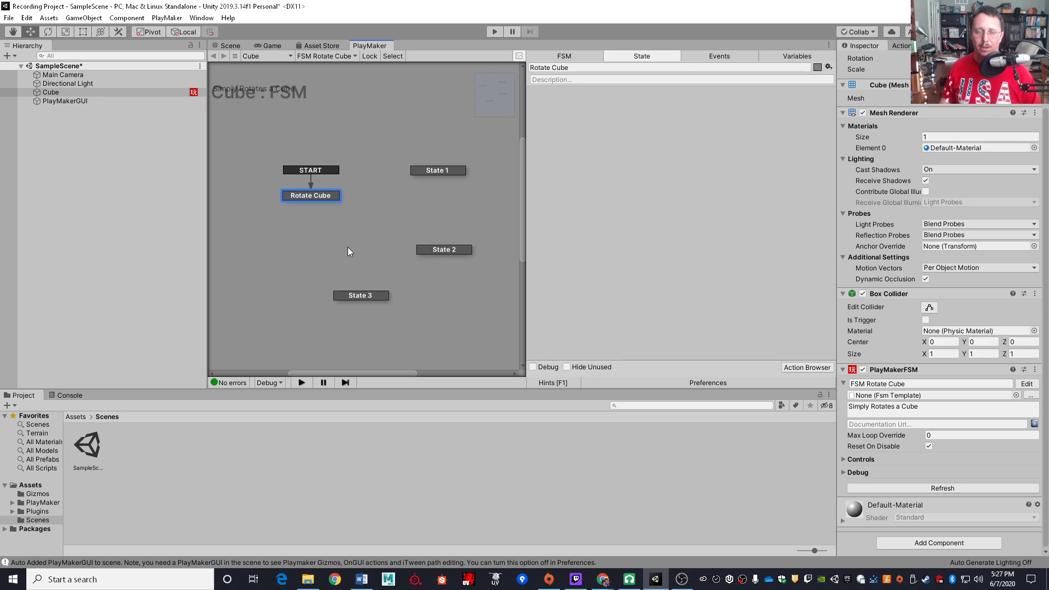
scroll(348, 248, "down", 5)
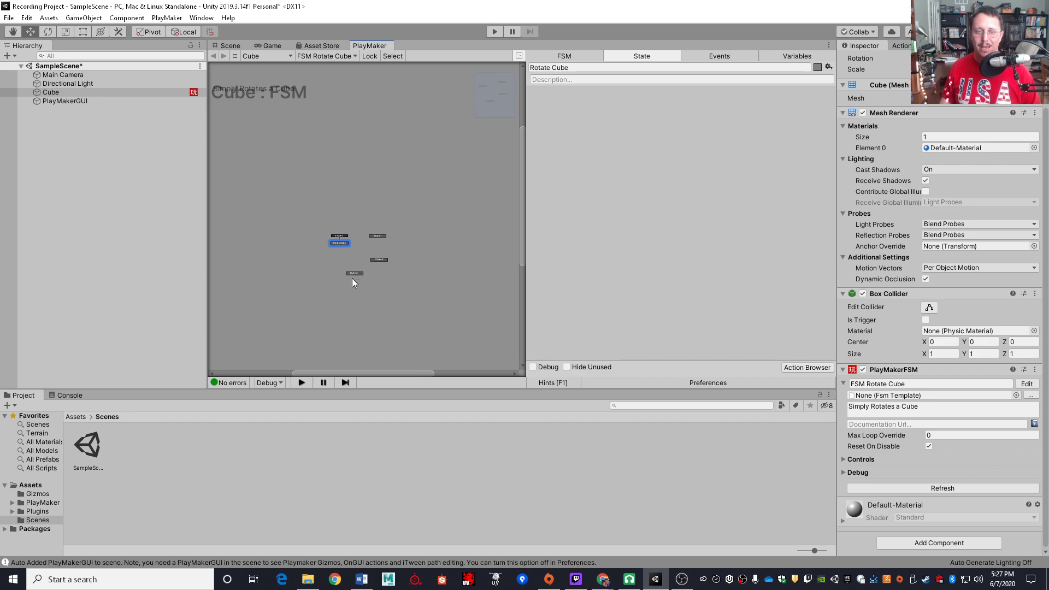
scroll(357, 260, "up", 5)
middle_click_drag(329, 254, 339, 256)
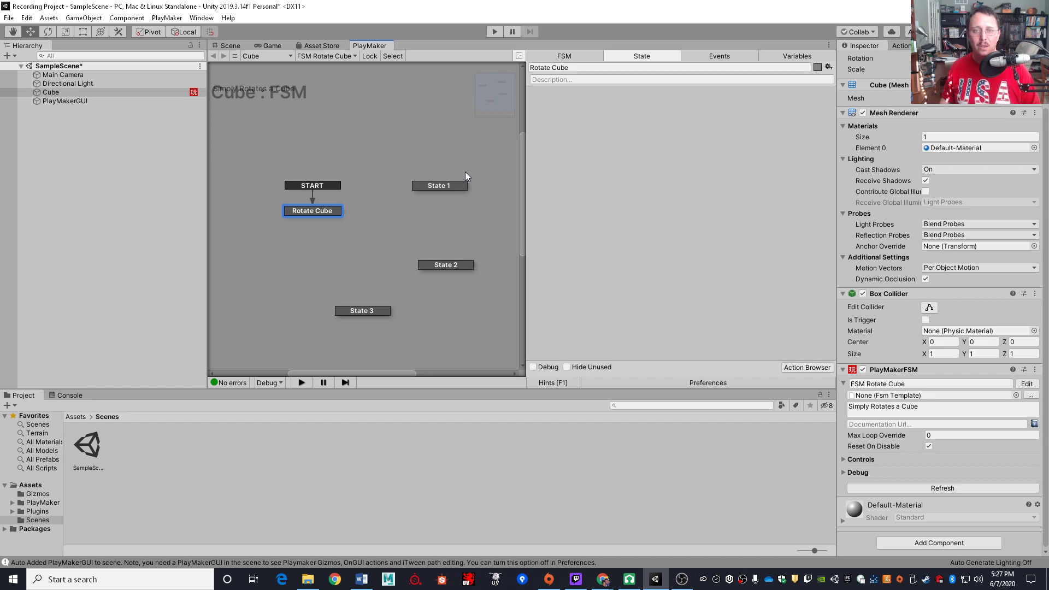
Delete the unconnected State 1, State 2 and State 3 from the FSM graph.
left_click(452, 186)
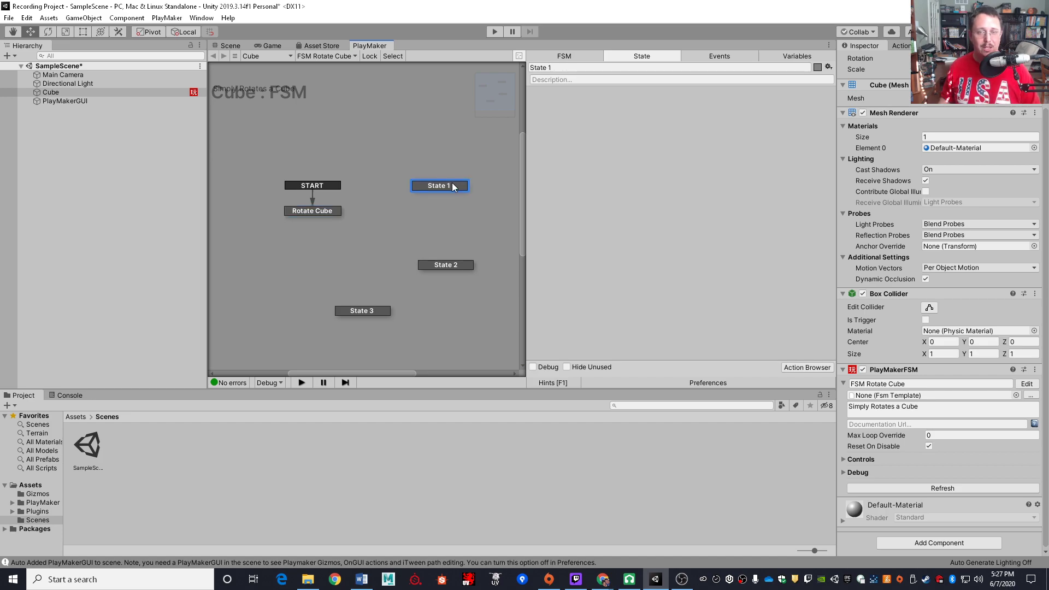
left_click_drag(363, 130, 505, 362)
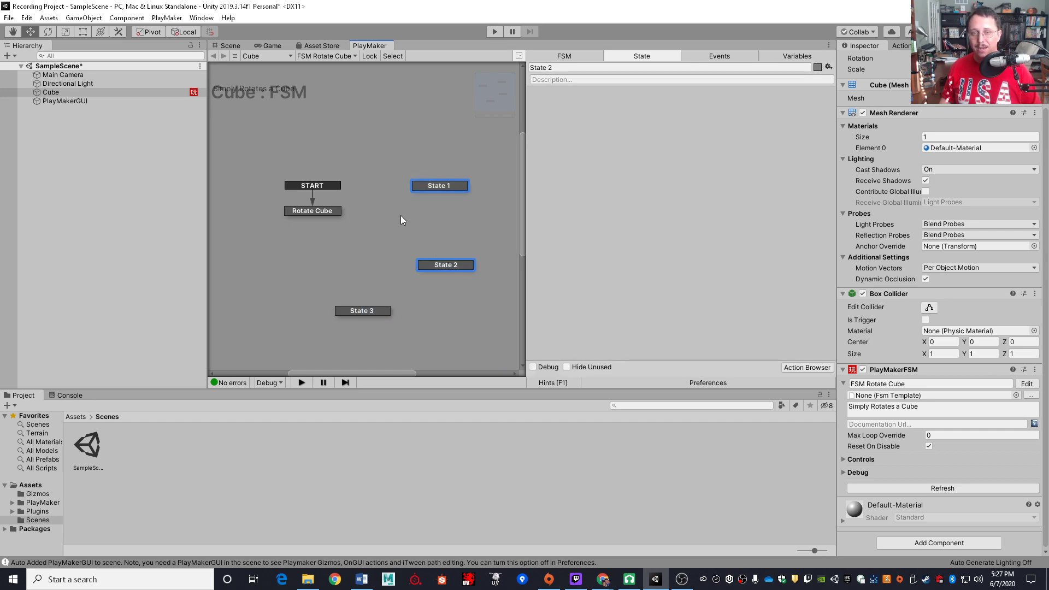
left_click_drag(351, 127, 509, 360)
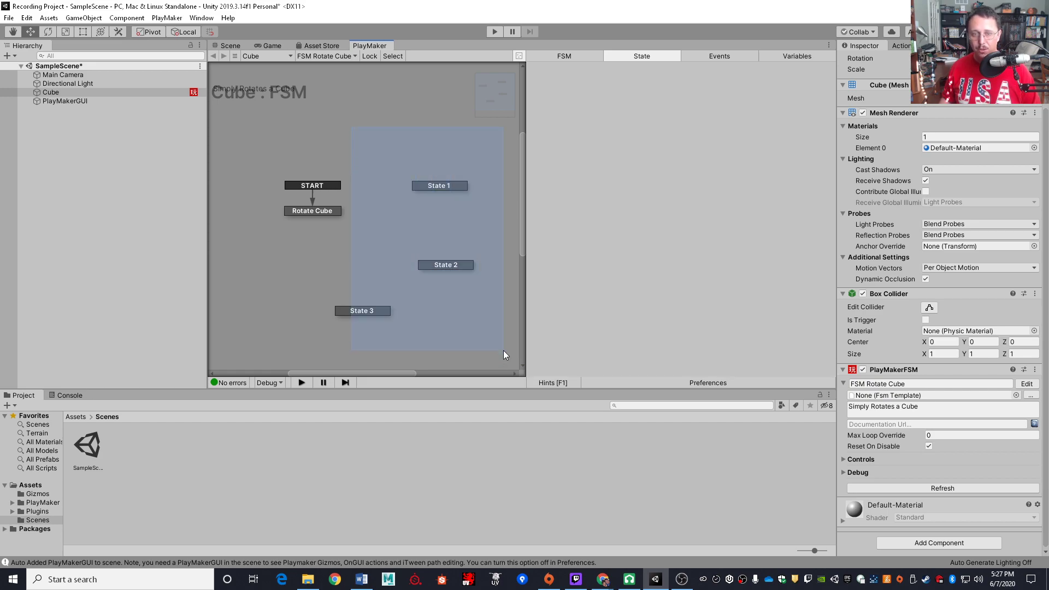
left_click_drag(503, 350, 504, 351)
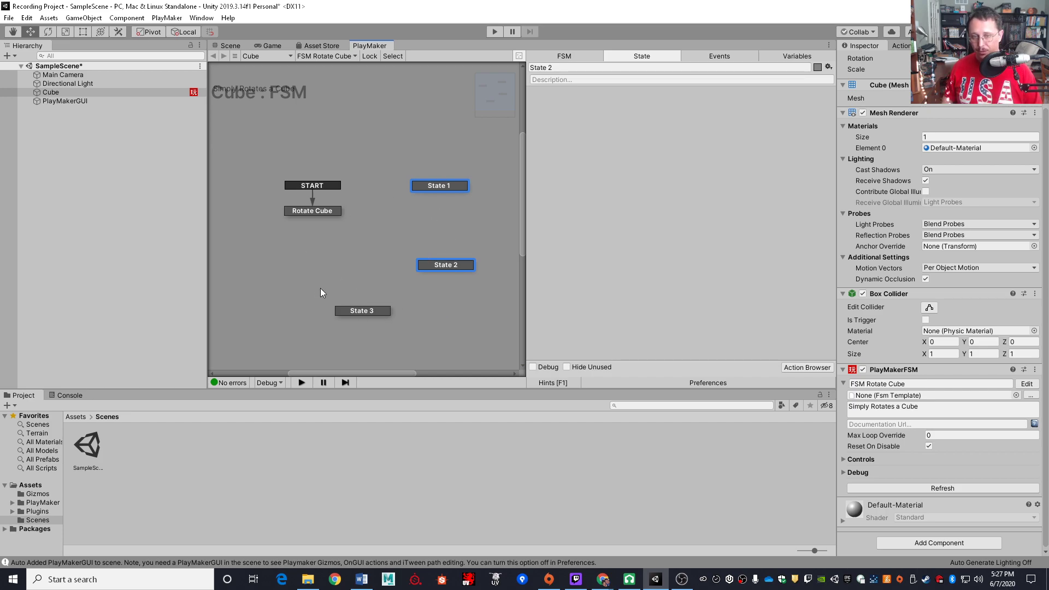
key("Delete")
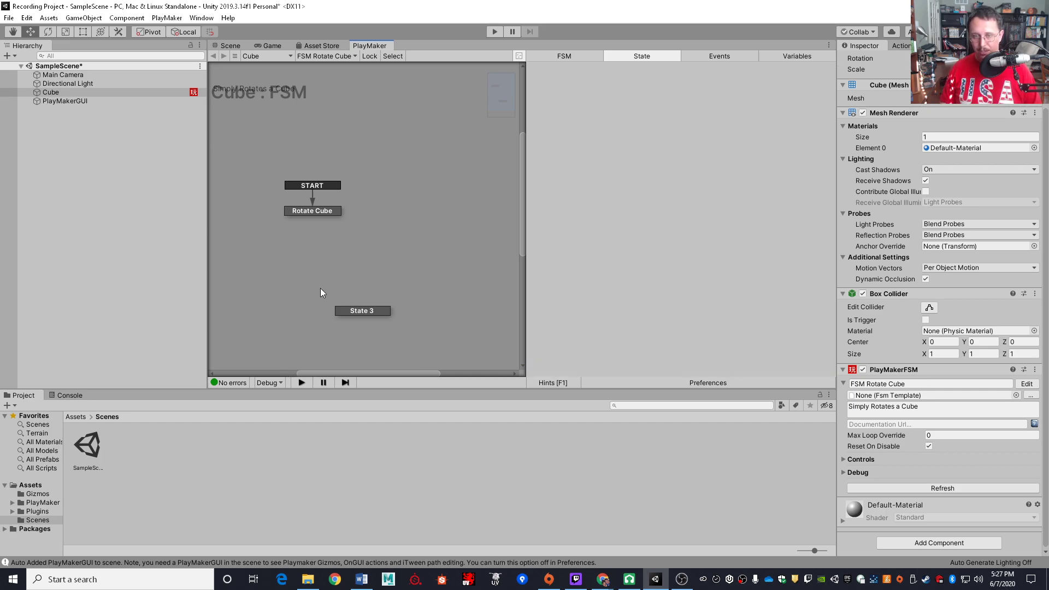
right_click(360, 312)
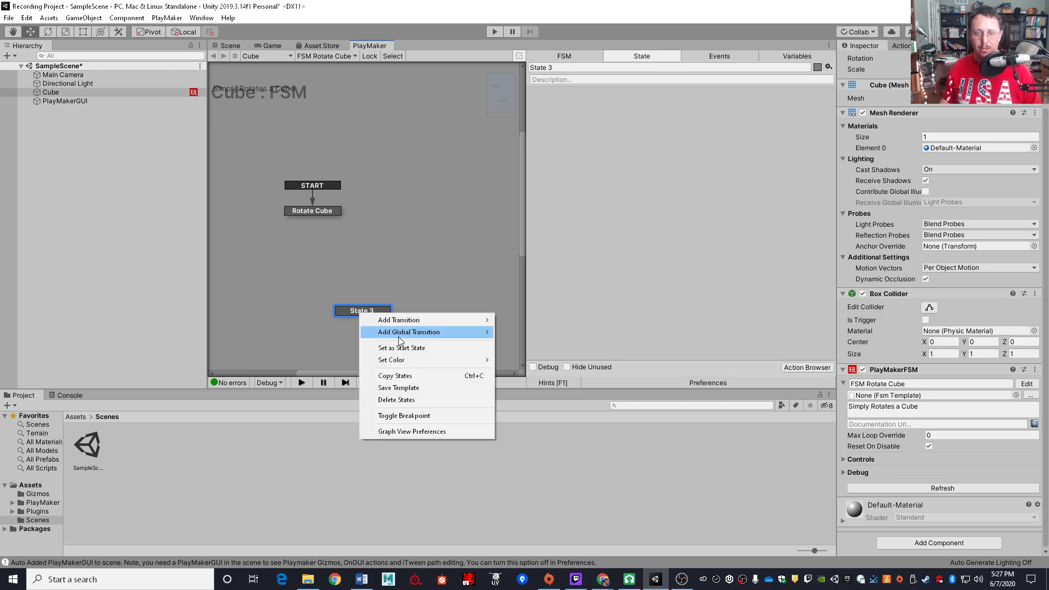
left_click(406, 400)
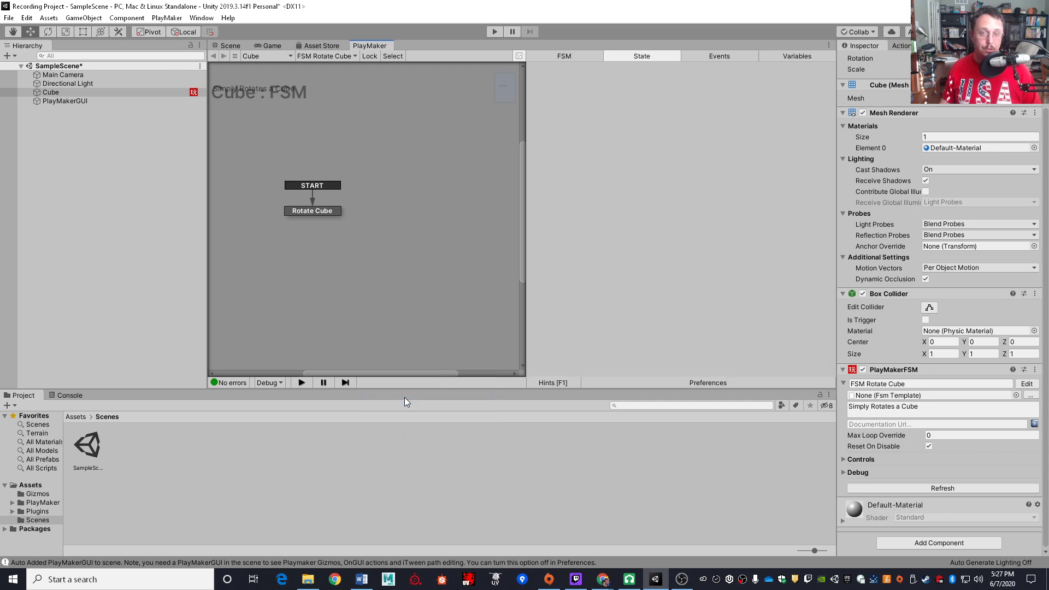
With the Rotate Cube state selected, examine the available action categories, including Favorites and the Input actions.
left_click(329, 210)
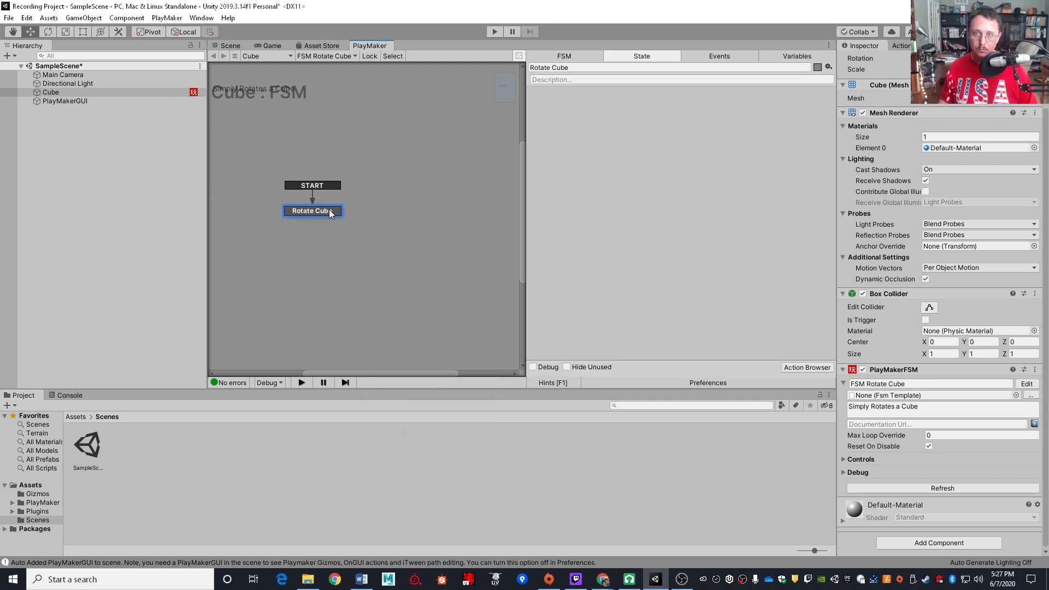
left_click(902, 46)
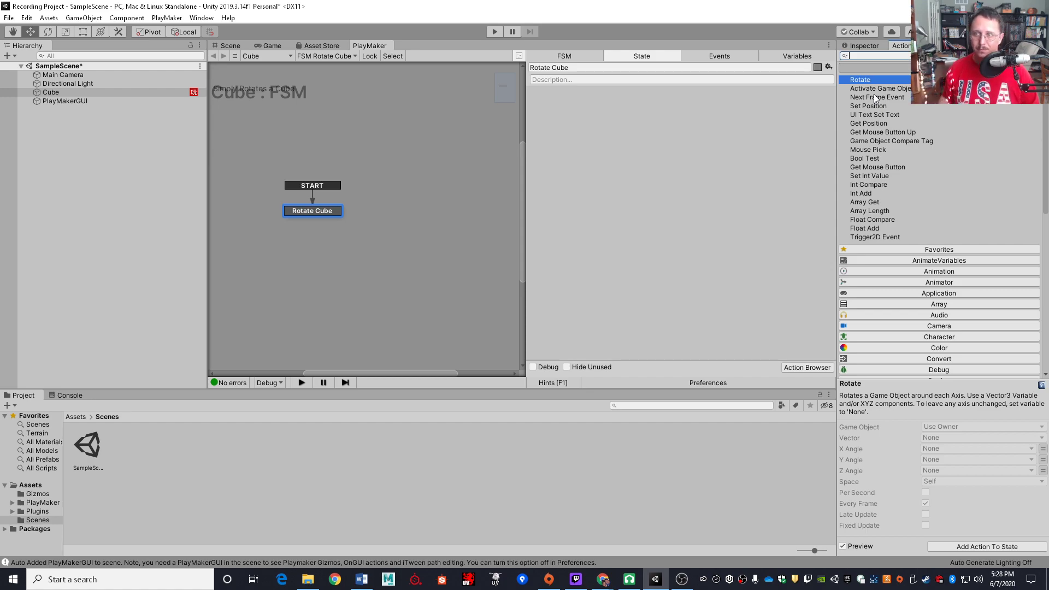
left_click(940, 248)
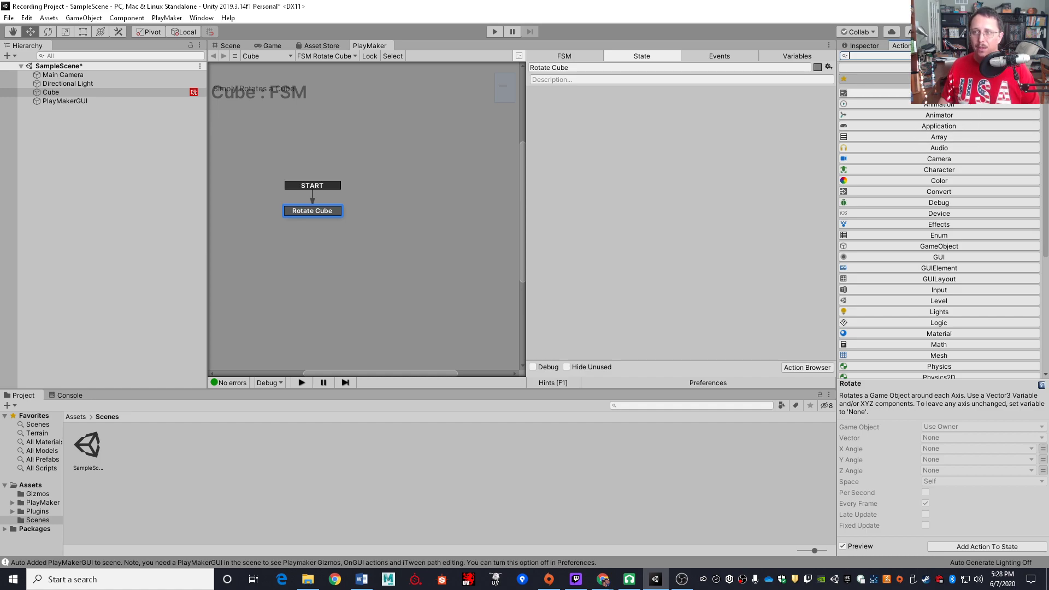
left_click_drag(1045, 245, 1031, 378)
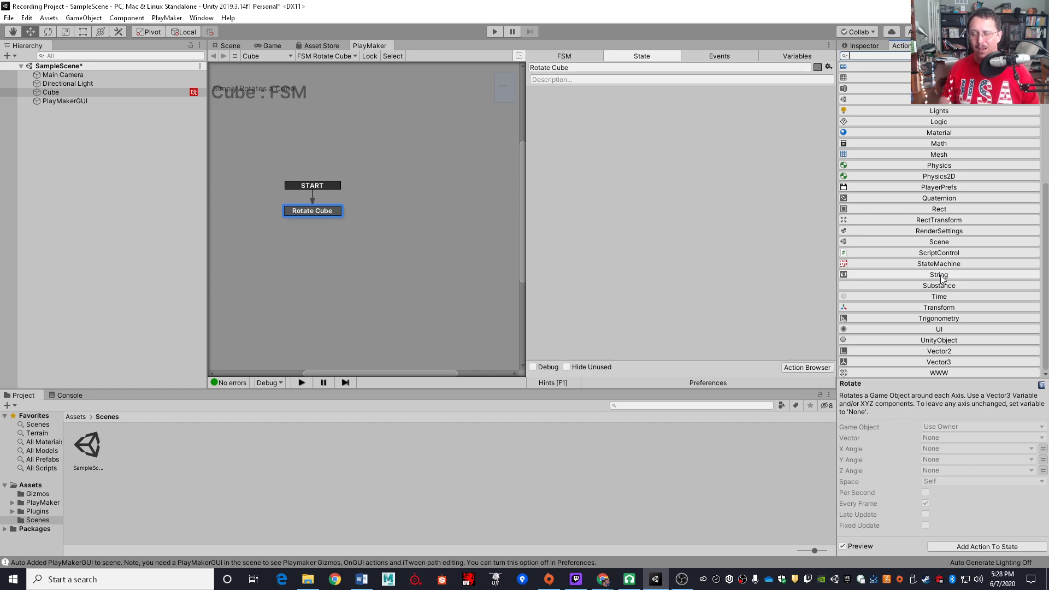
left_click(939, 88)
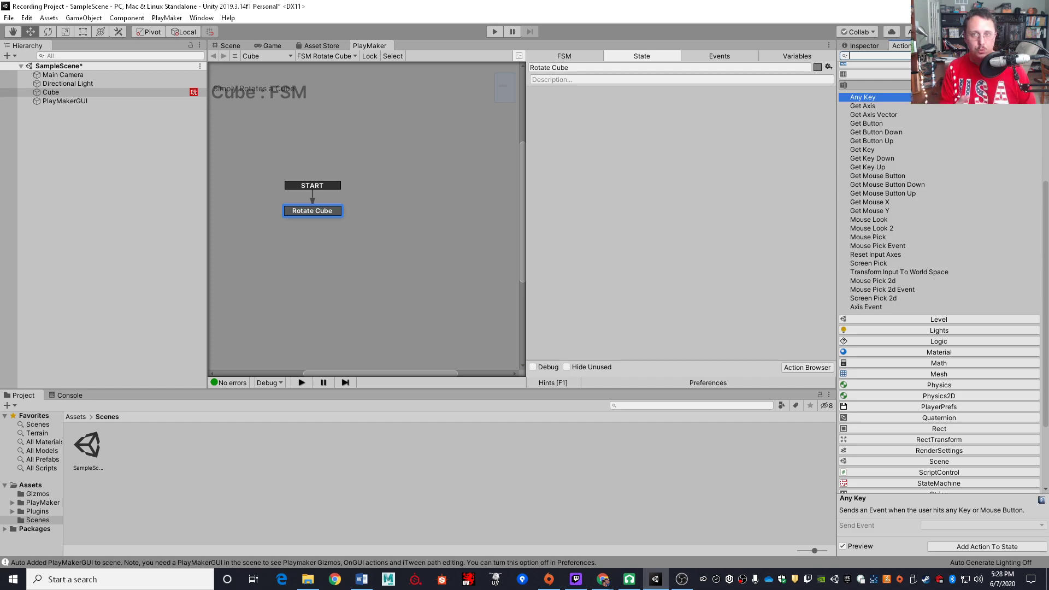
left_click(939, 85)
scroll(947, 156, "up", 3)
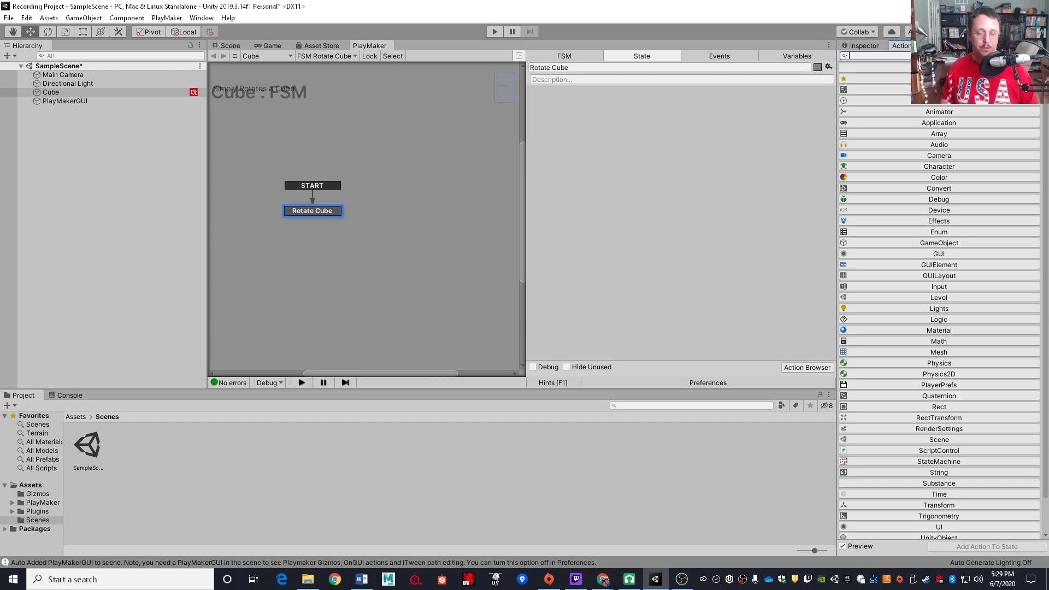
Search the actions for "rot" and for "ion", and look through the matching actions.
type("rot")
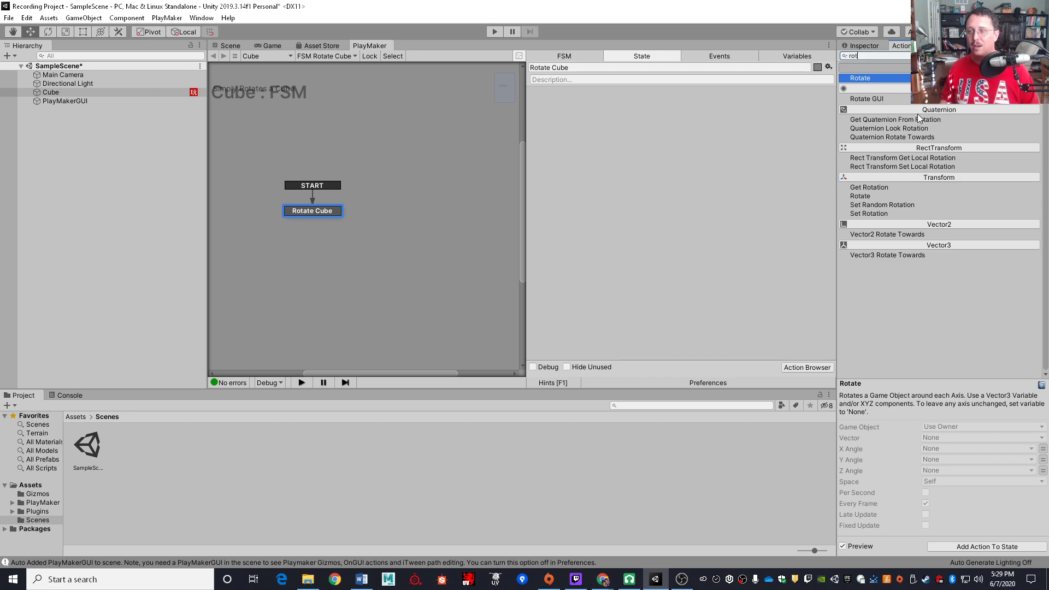
left_click_drag(877, 57, 835, 52)
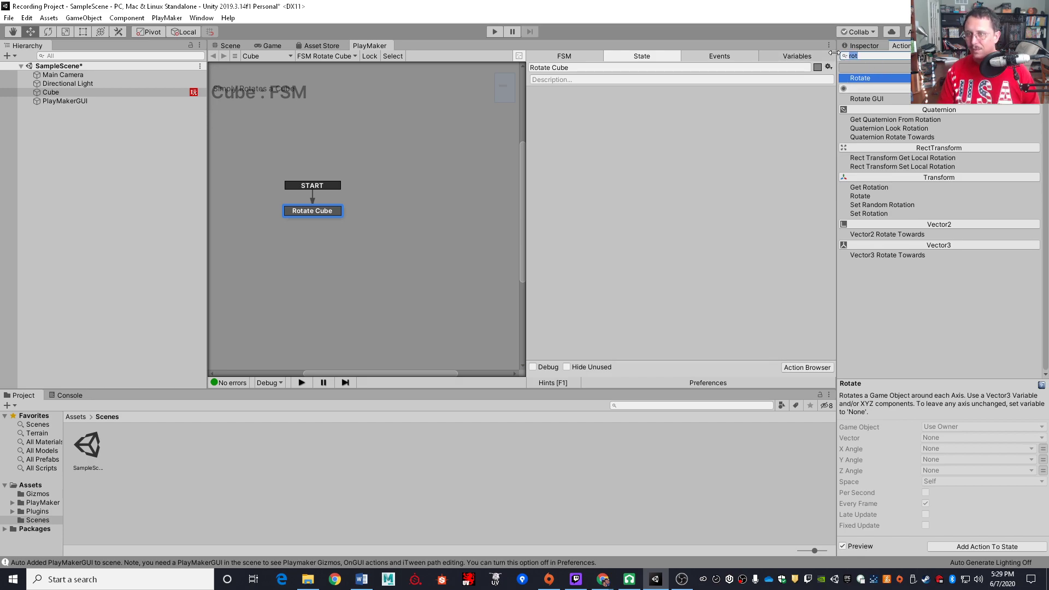
type("ion")
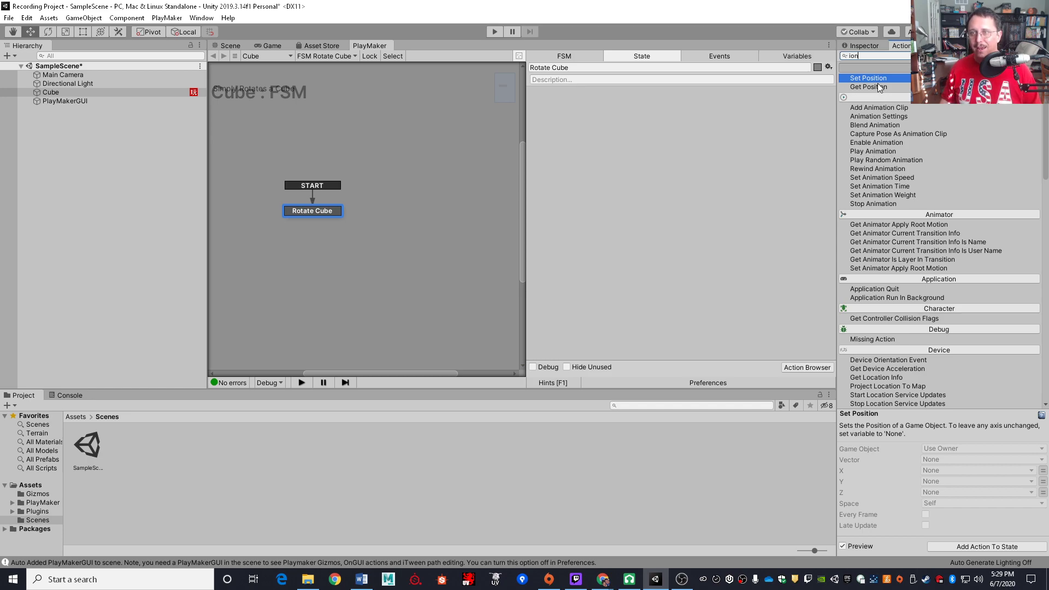
scroll(923, 172, "down", 15)
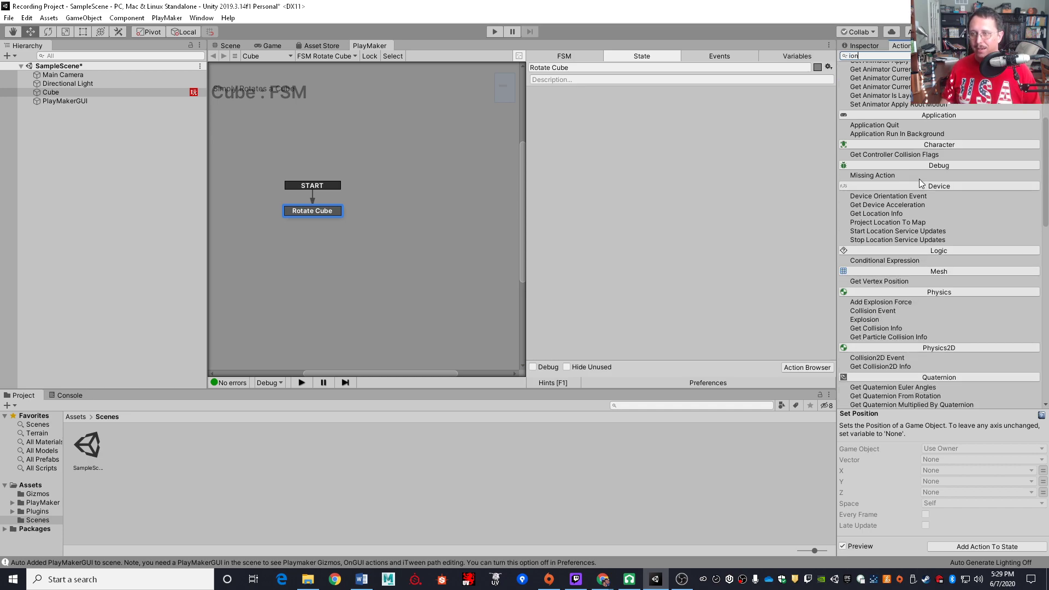
scroll(923, 234, "down", 5)
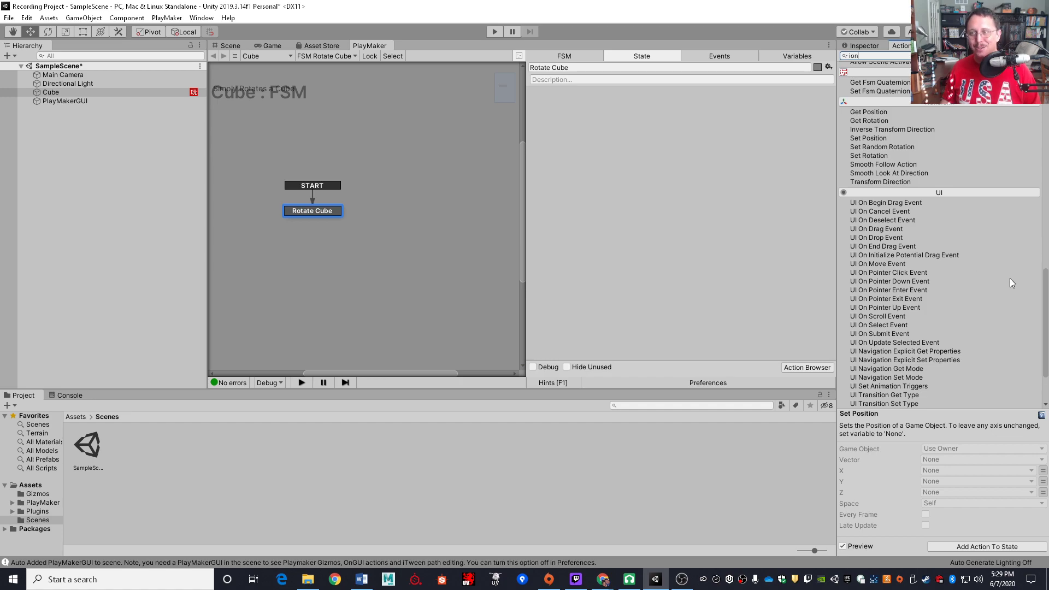
left_click_drag(1044, 296, 1044, 93)
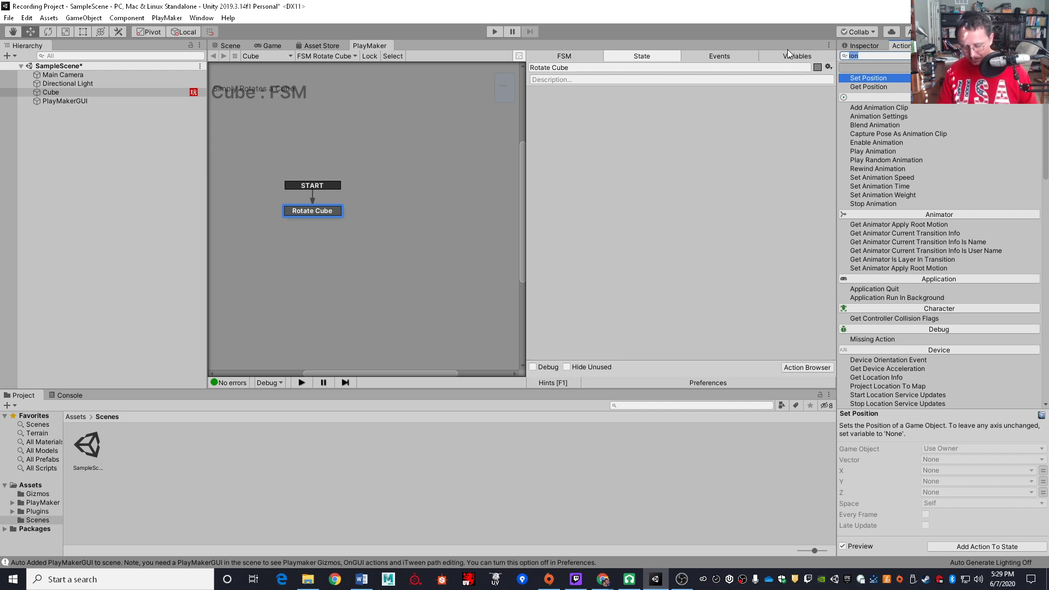
Search the actions for "rot" and add the Transform category's Rotate action to the Rotate Cube state.
type("rot")
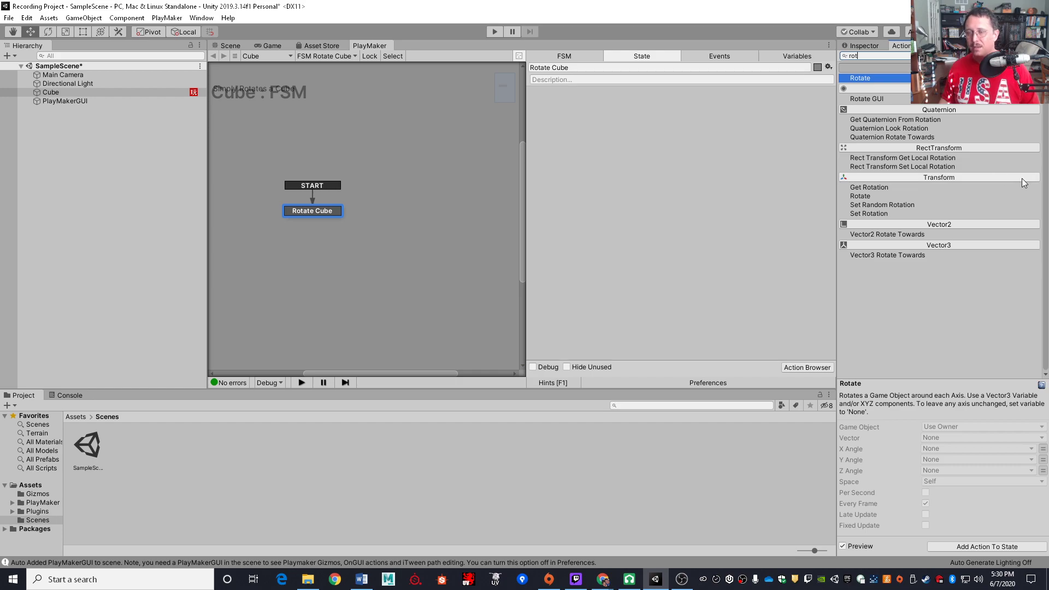
left_click(865, 197)
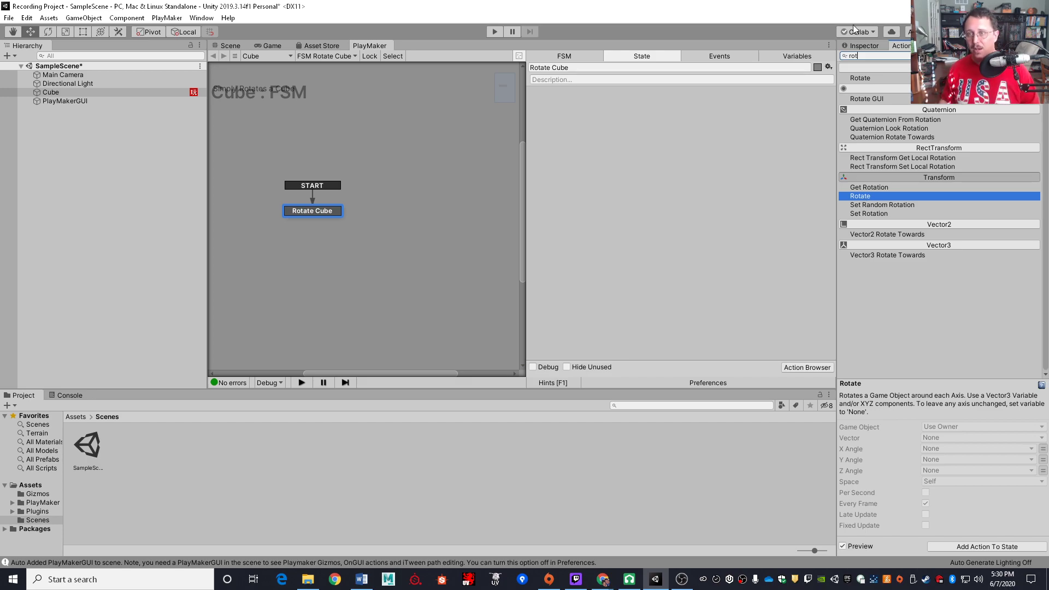
left_click(857, 47)
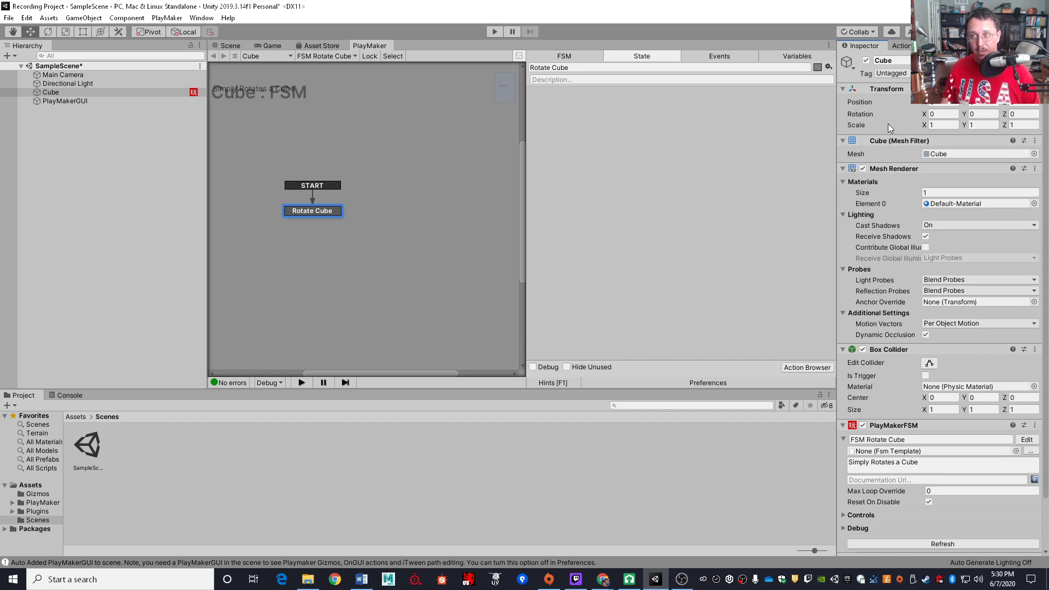
left_click(900, 48)
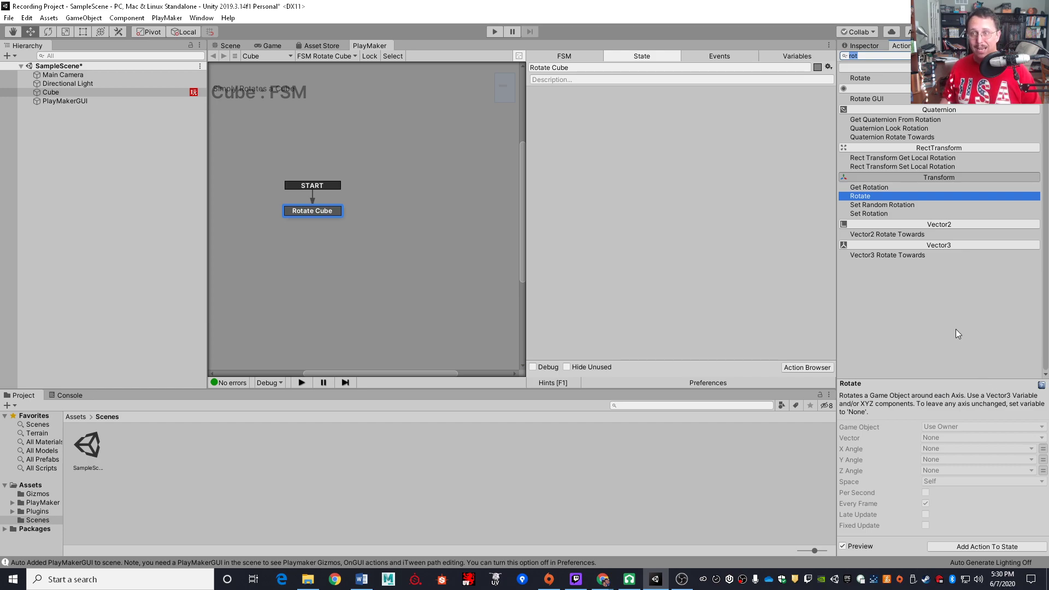
double_click(869, 197)
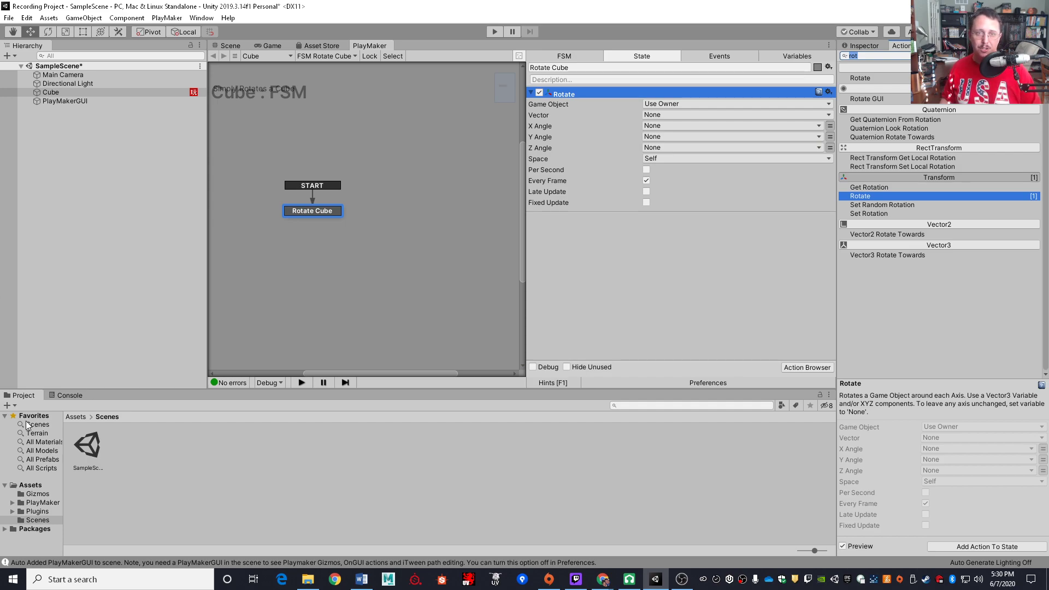
Add two more Transform Rotate actions to the Rotate Cube state.
left_click(411, 285)
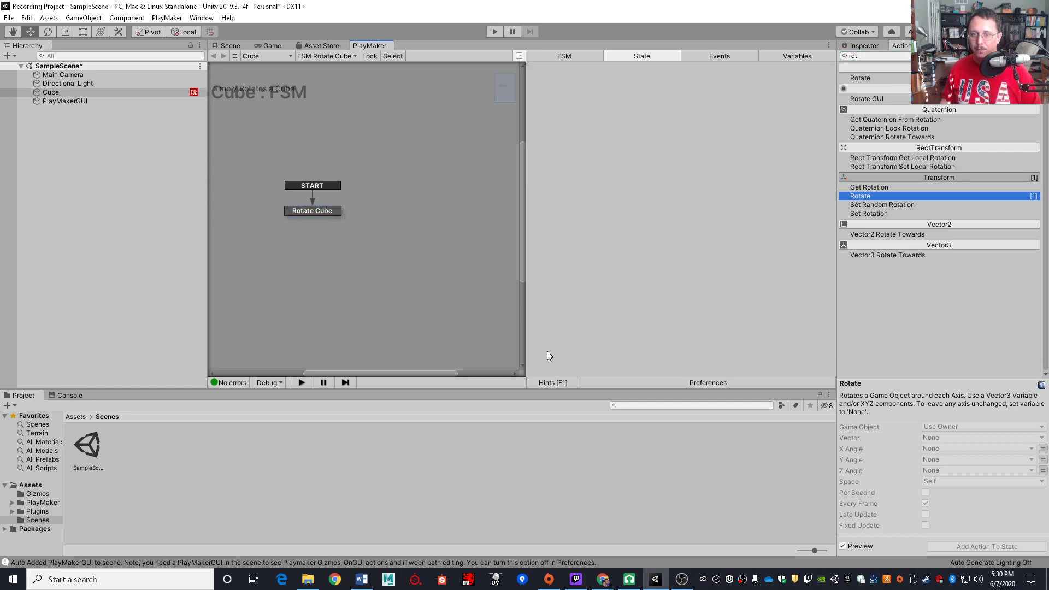
left_click(863, 198)
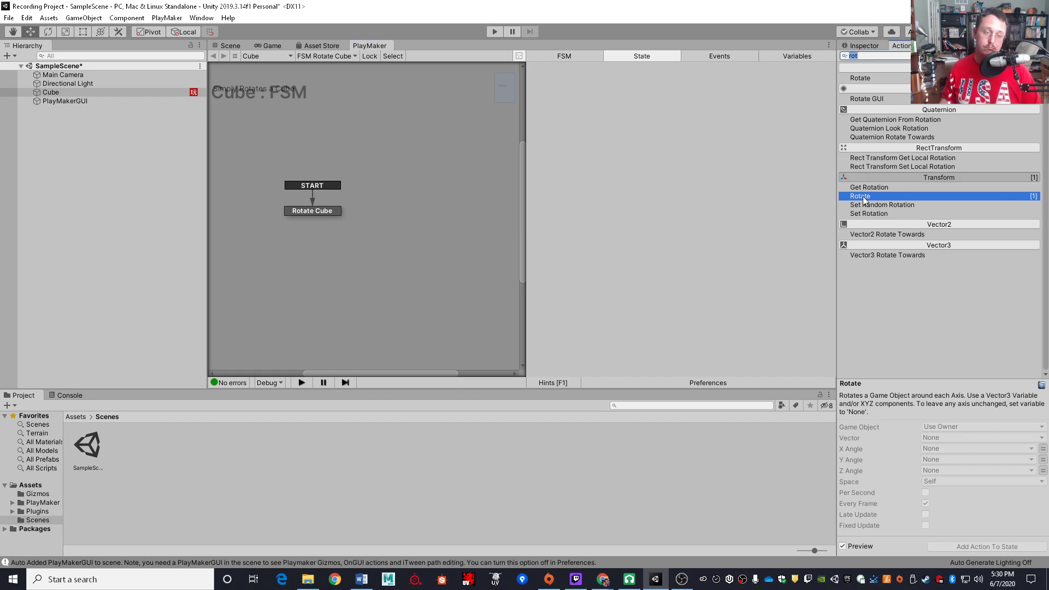
left_click(316, 211)
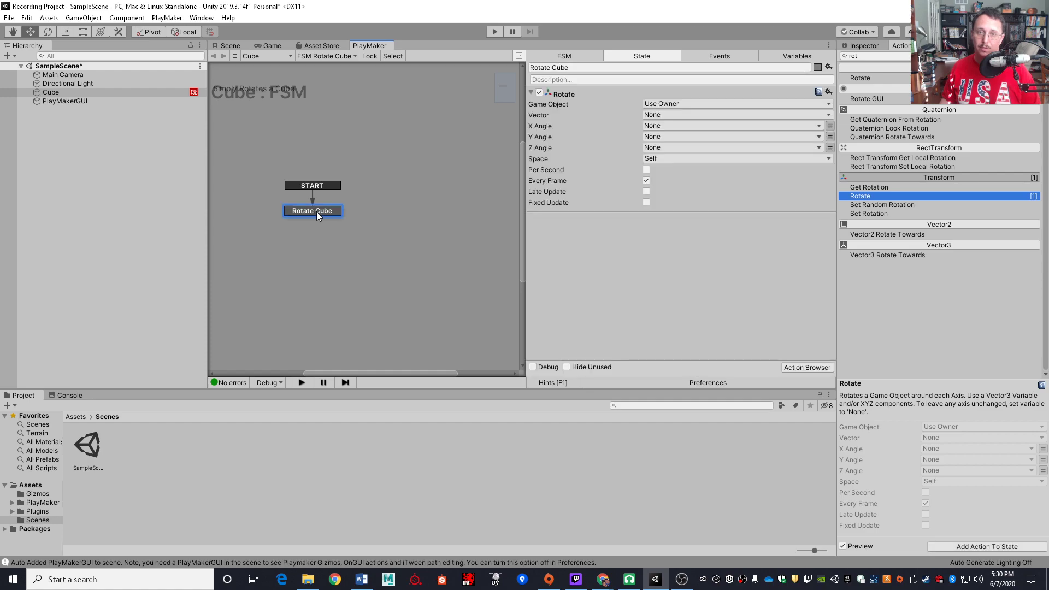
double_click(861, 198)
double_click(861, 198)
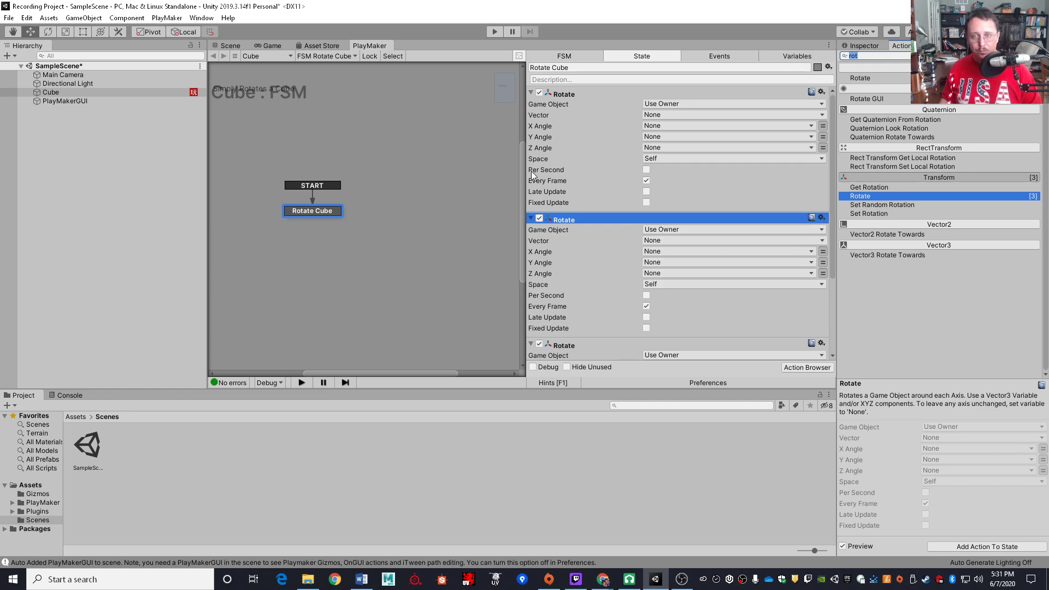
Remove the two extra Rotate actions from the Rotate Cube state, keeping only the first one.
left_click(821, 218)
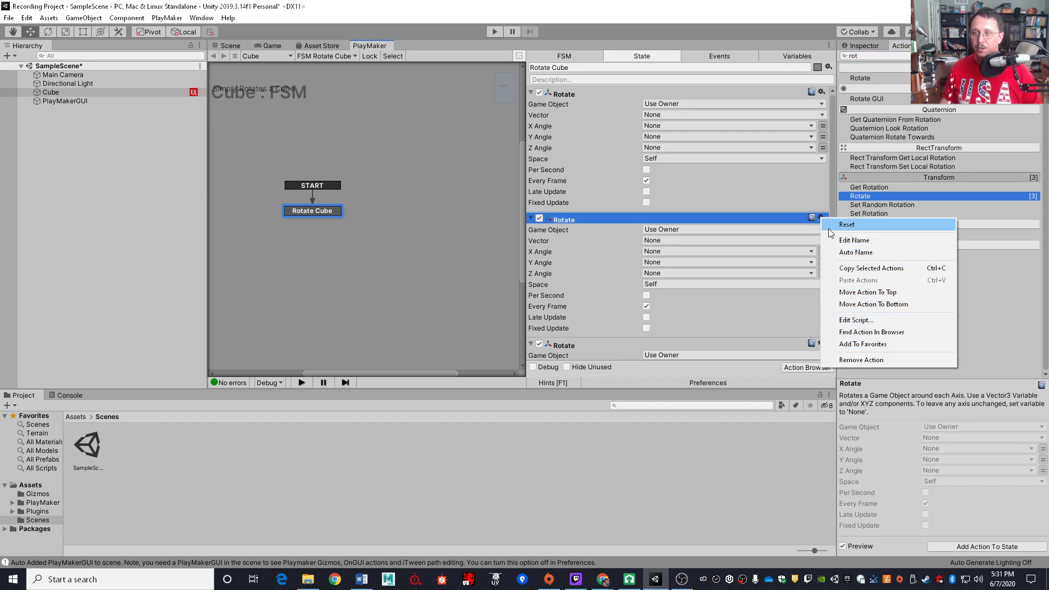
left_click(847, 361)
left_click(678, 220)
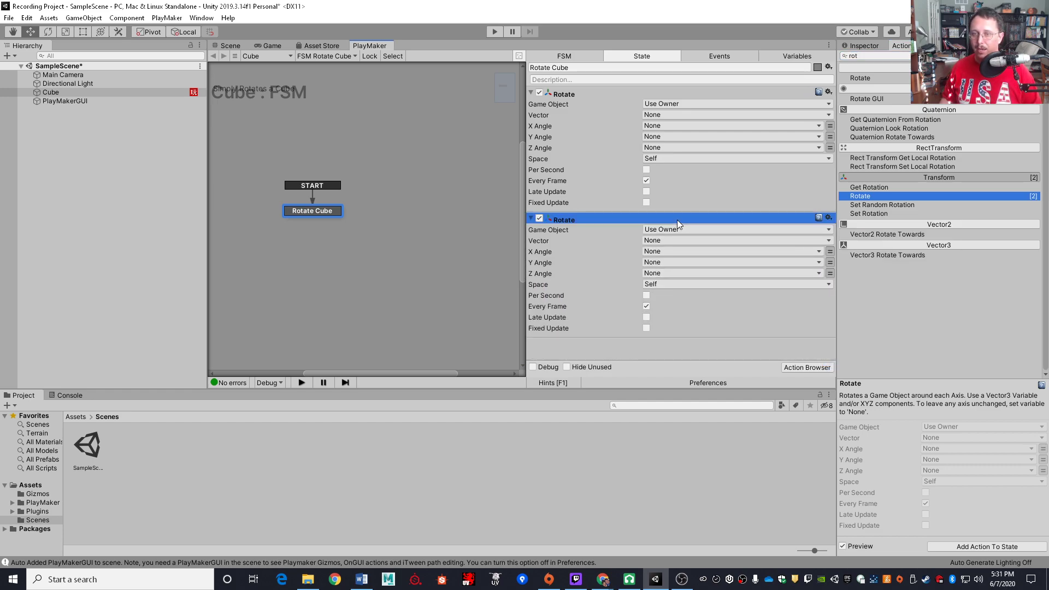
key("Delete")
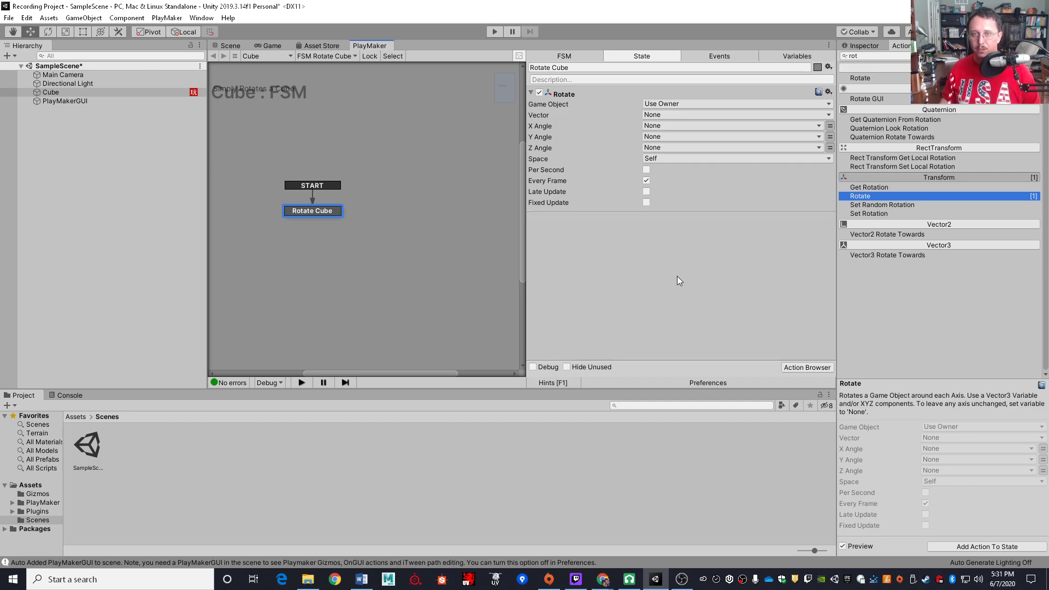
Place a second Rotate action below the existing one in the Rotate Cube state and delete it again.
left_click(863, 195)
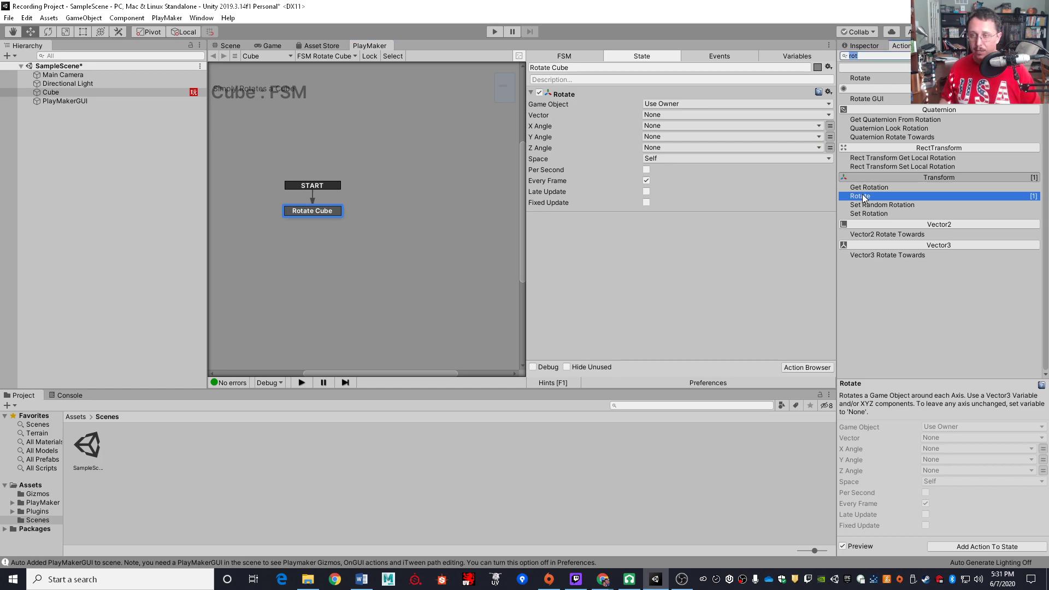
left_click_drag(863, 198, 586, 270)
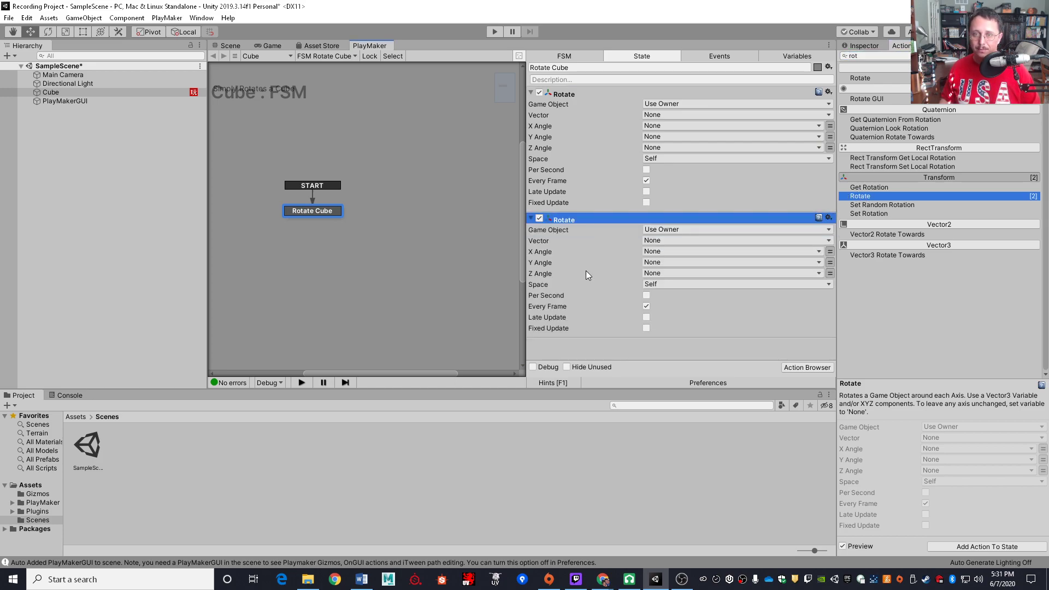
key("Delete")
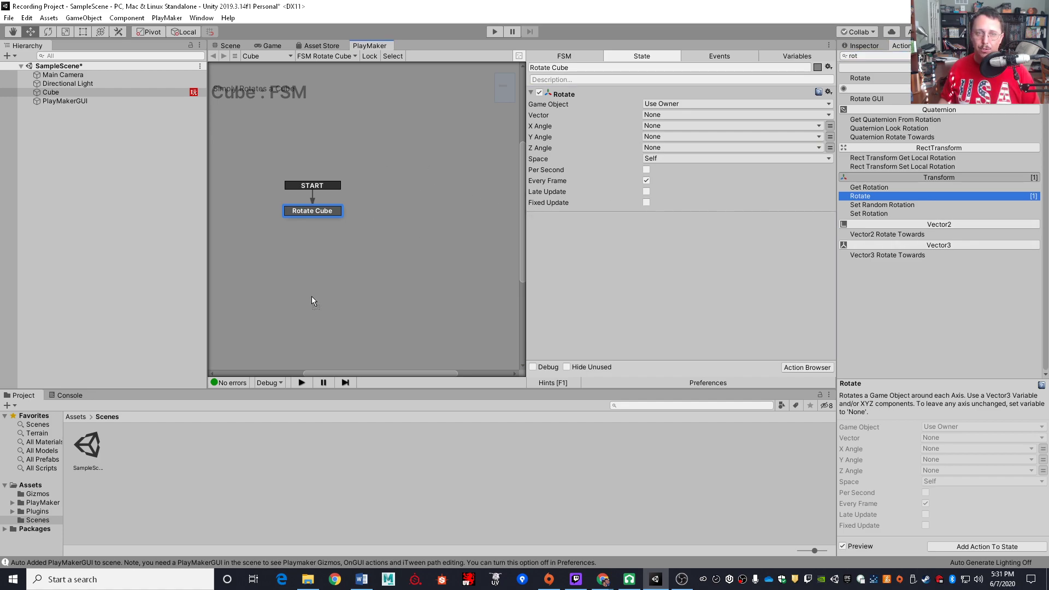
Create a separate state from the Rotate action in empty graph space, delete it, and reselect the Rotate Cube state.
left_click_drag(415, 195, 415, 196)
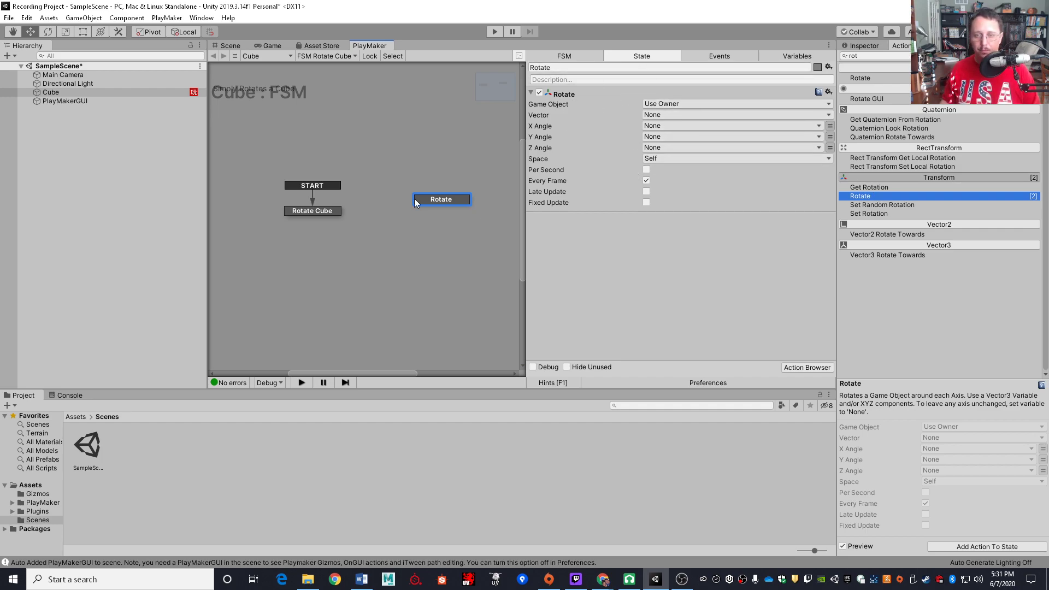
key("Delete")
left_click(302, 213)
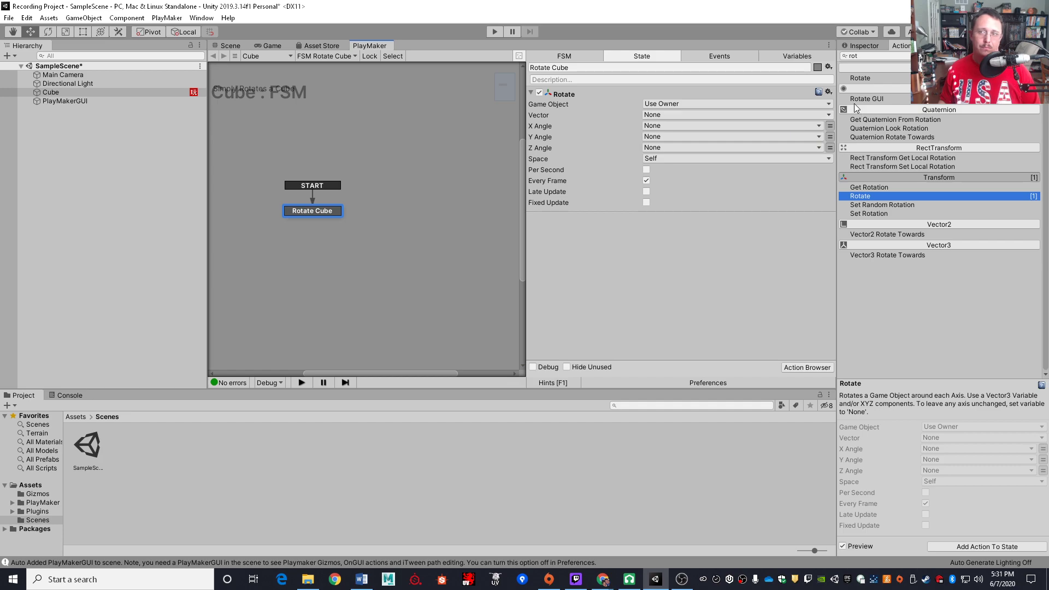
Set the Rotate action's Game Object to Specify Game Object and assign the Cube from the scene.
left_click(813, 105)
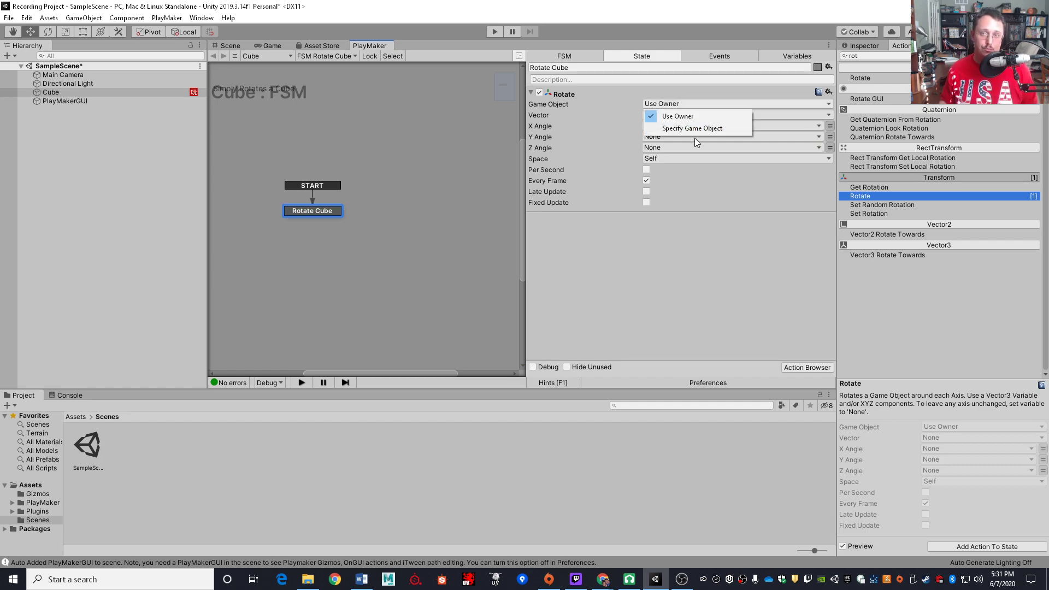
left_click(705, 274)
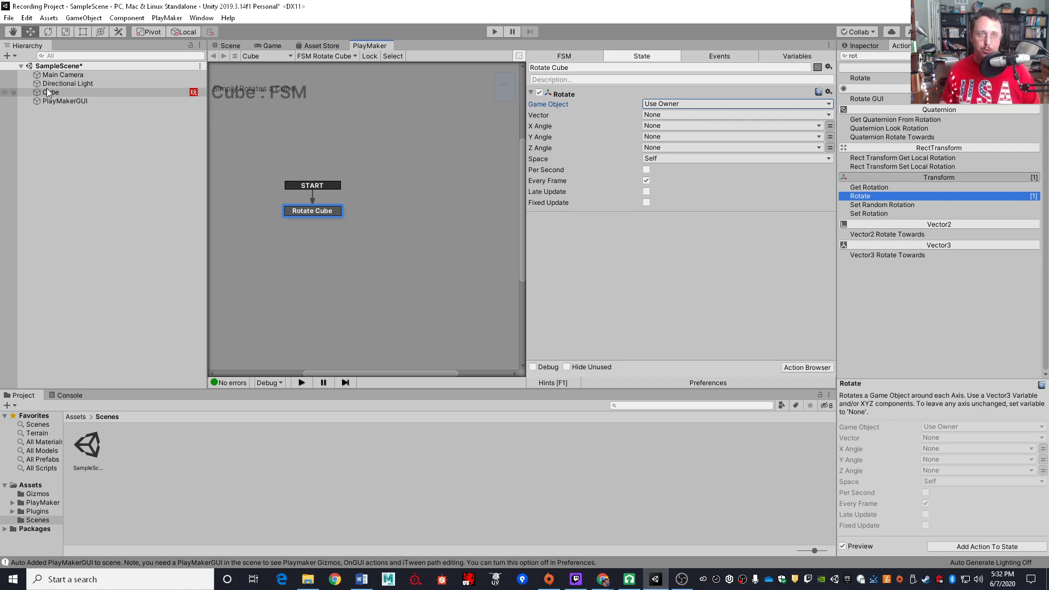
left_click(671, 103)
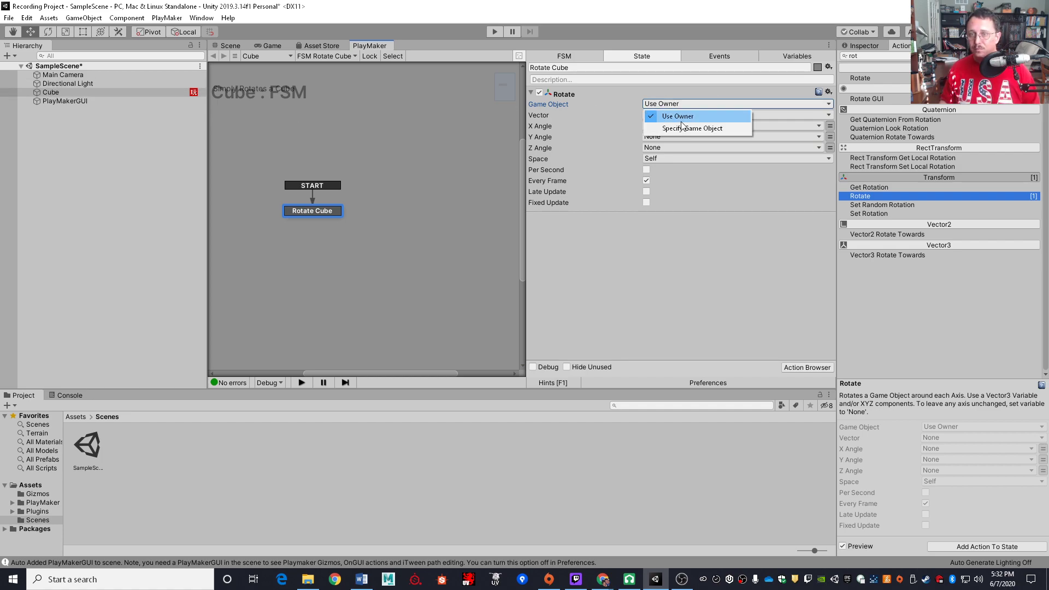
left_click(683, 126)
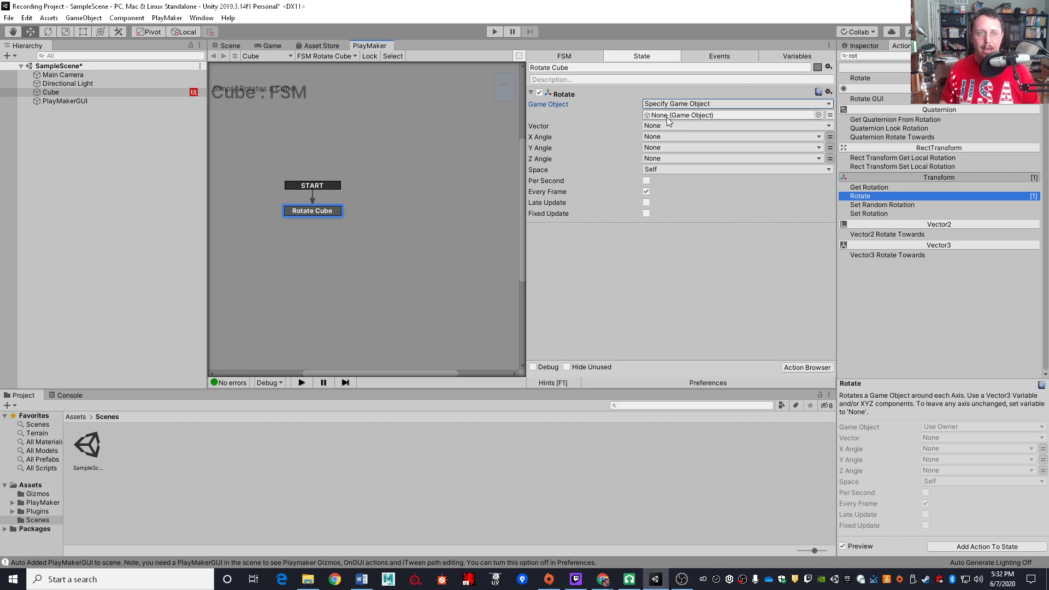
left_click_drag(65, 91, 699, 116)
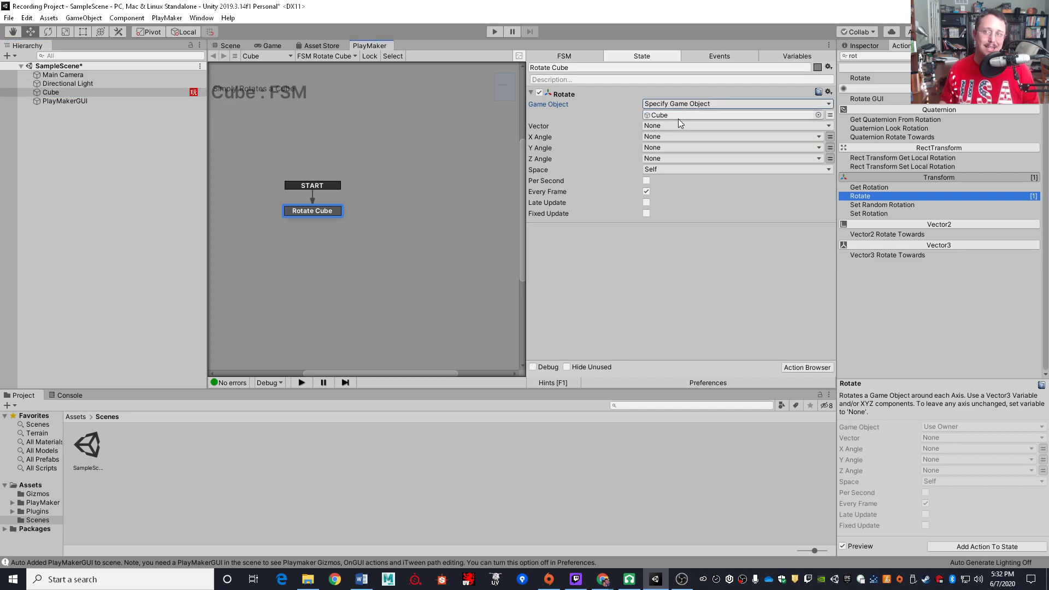
Clear the specified object and set the Rotate action's Game Object back to Use Owner.
left_click(721, 105)
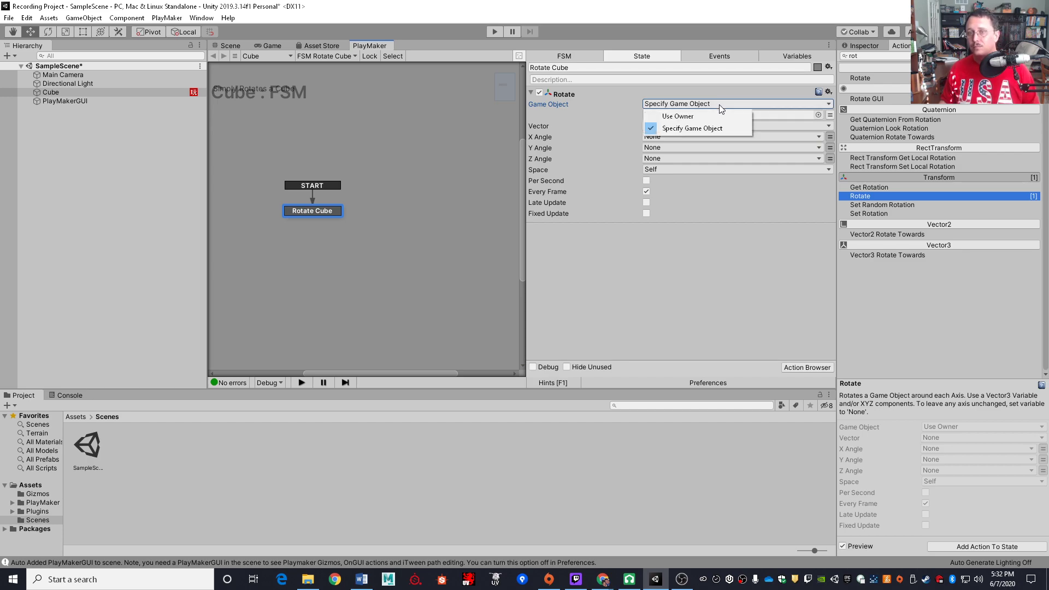
left_click(762, 110)
left_click(831, 115)
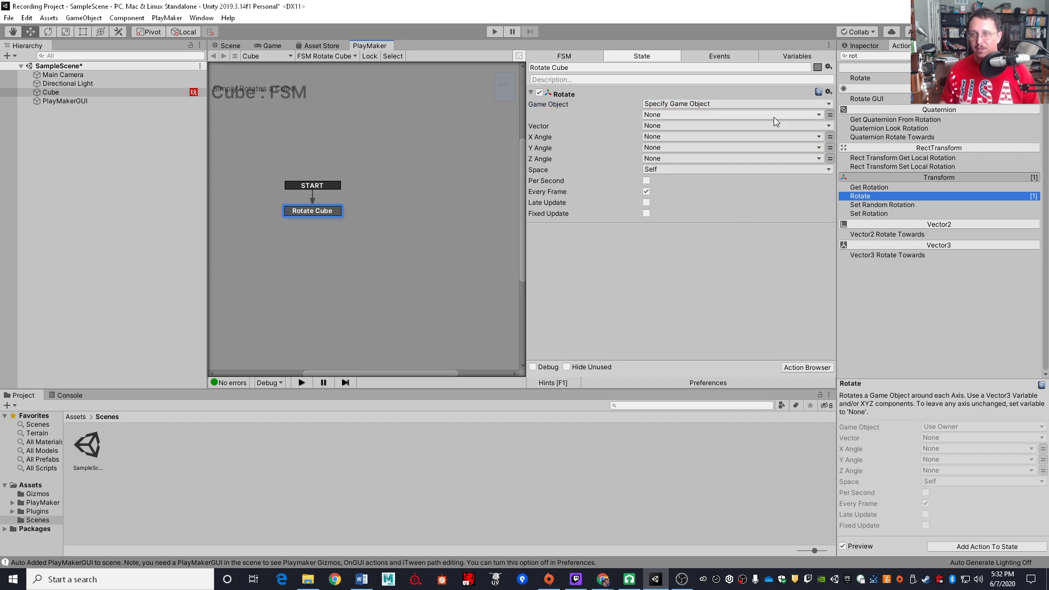
left_click(774, 117)
left_click(818, 107)
left_click(793, 103)
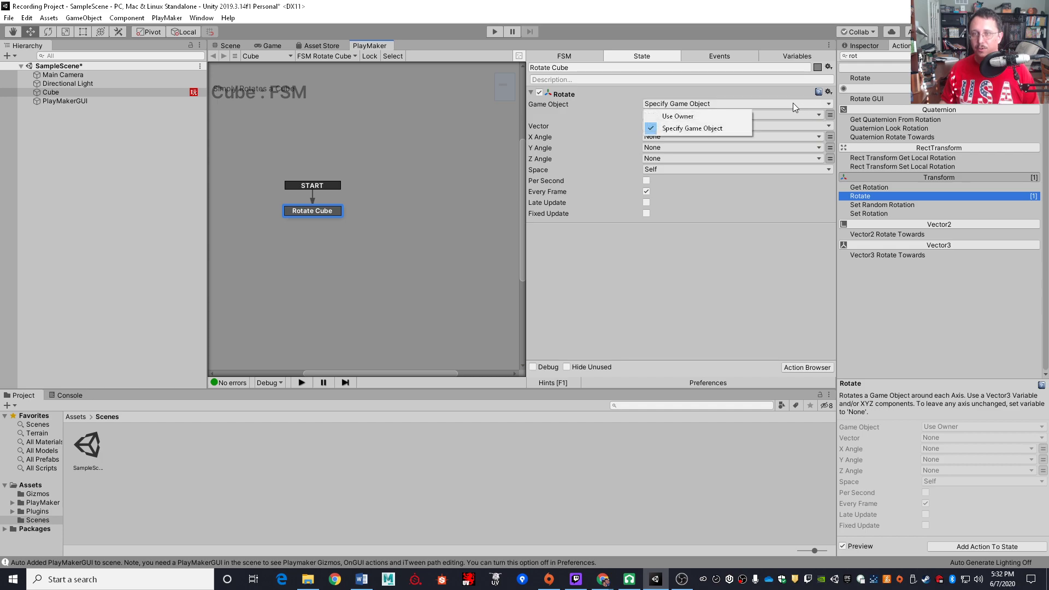
left_click(716, 115)
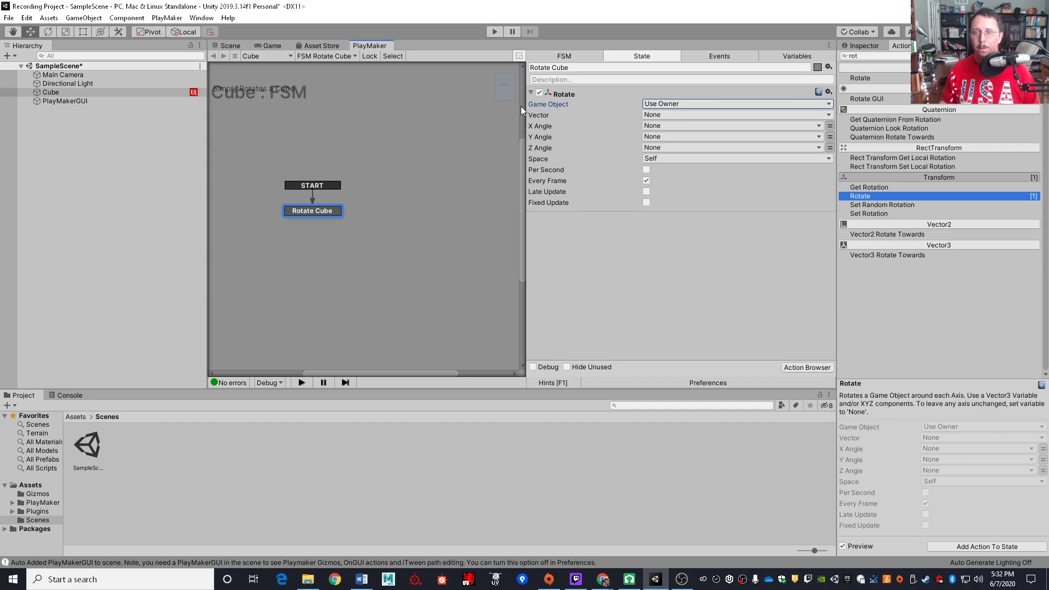
Look at the Rotate action's Vector variable options and try switching X Angle to a direct value and back to a variable.
left_click(651, 114)
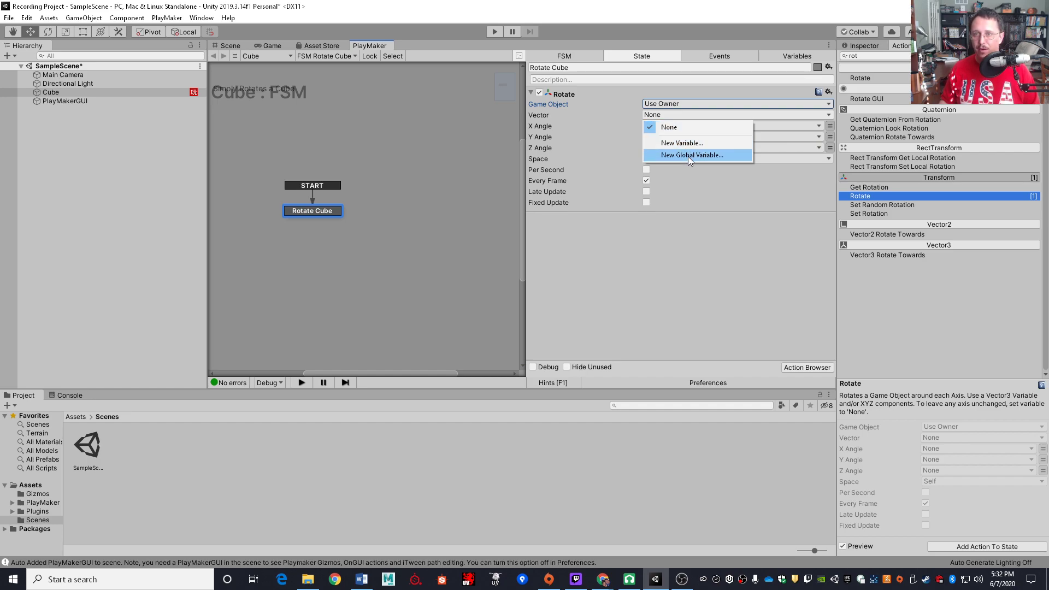
left_click(698, 254)
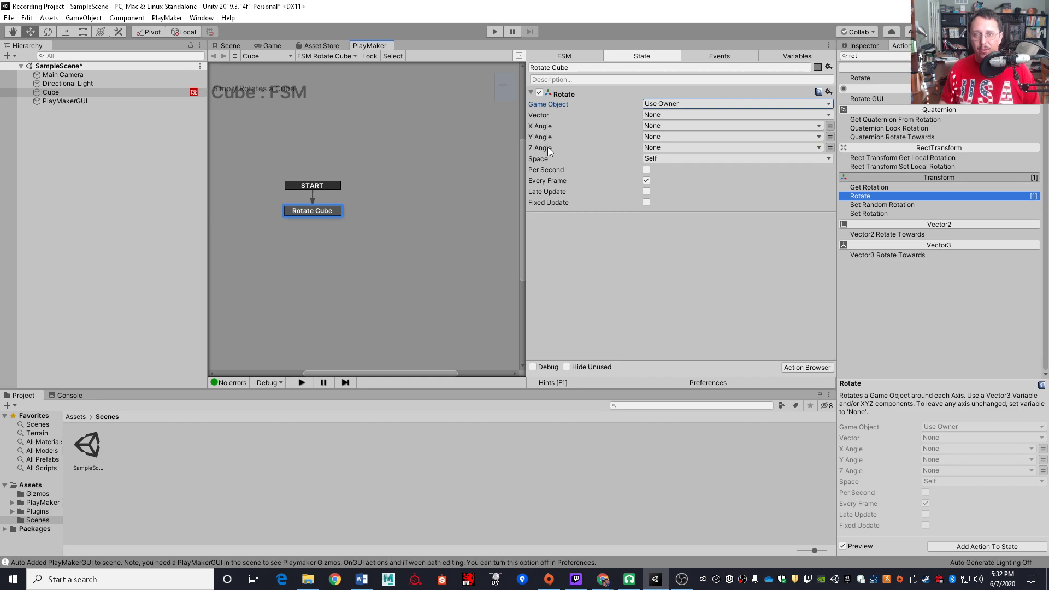
left_click(830, 126)
left_click(776, 125)
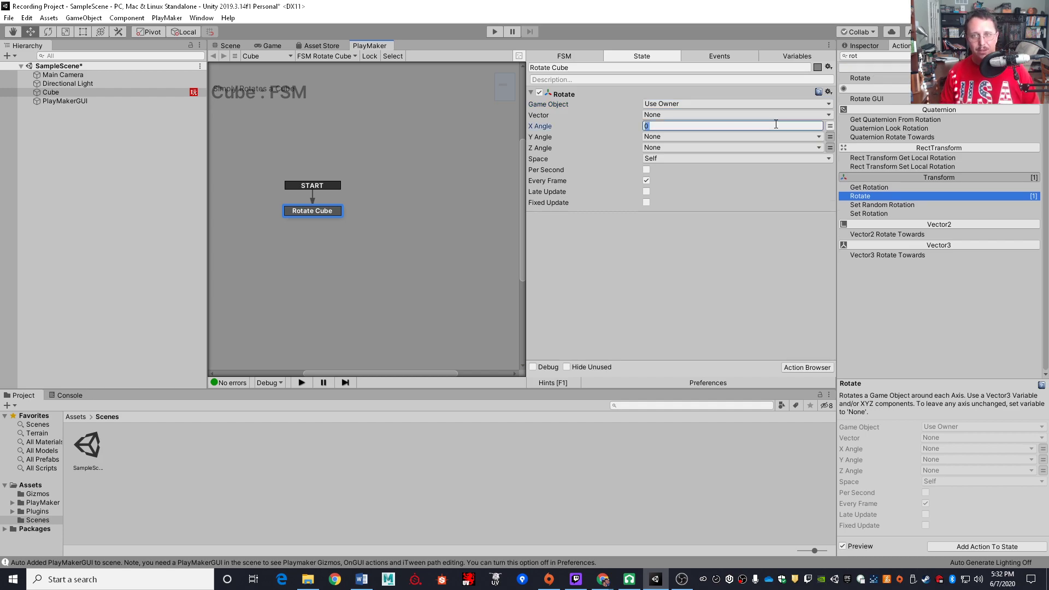
left_click(830, 126)
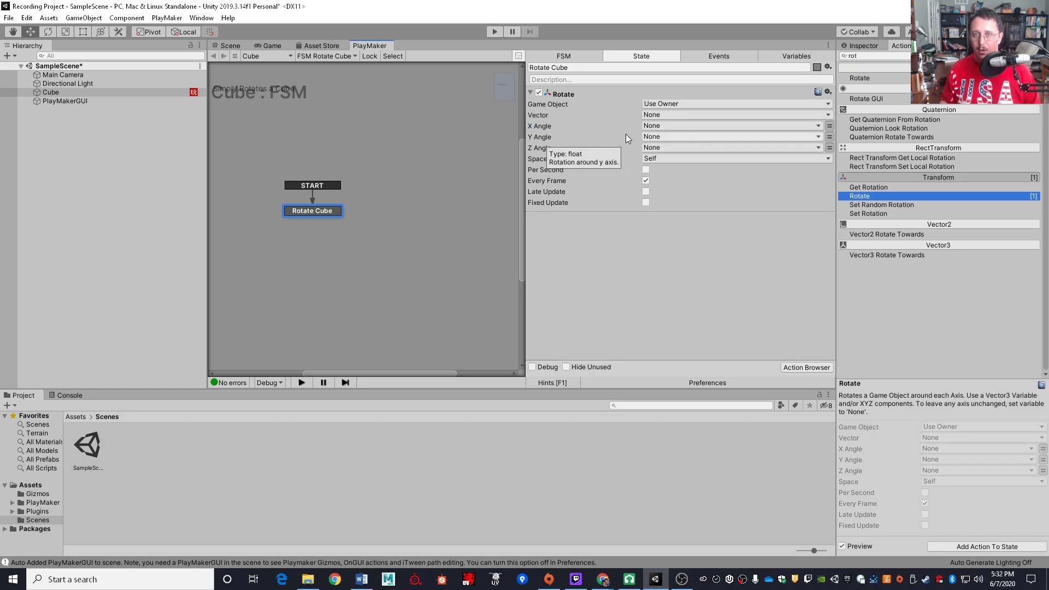
Switch the Rotate action's Y Angle to a direct value and look at the cube's axes in the Scene view.
left_click(830, 137)
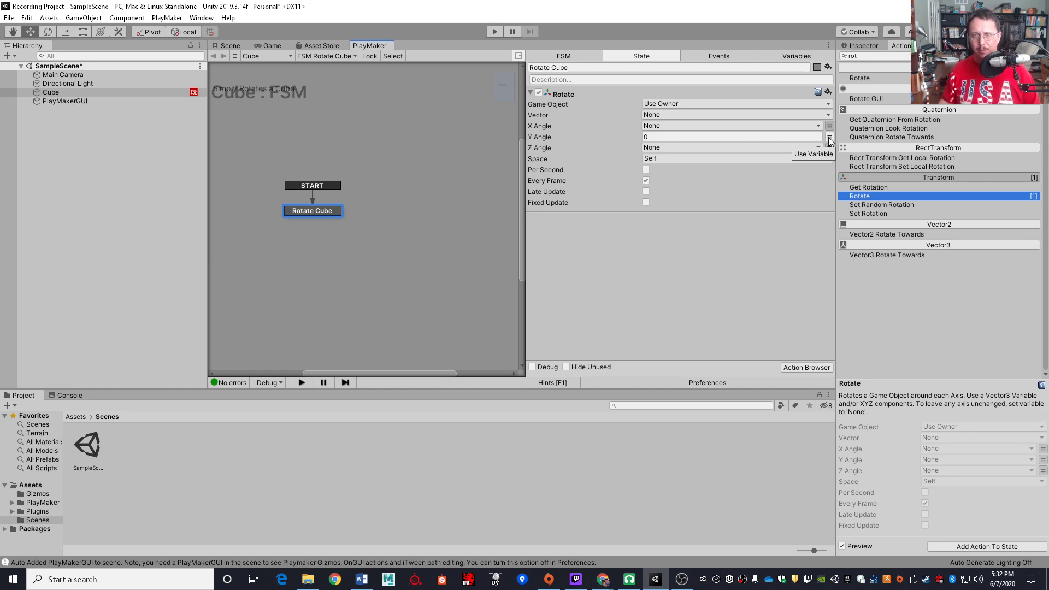
left_click(227, 46)
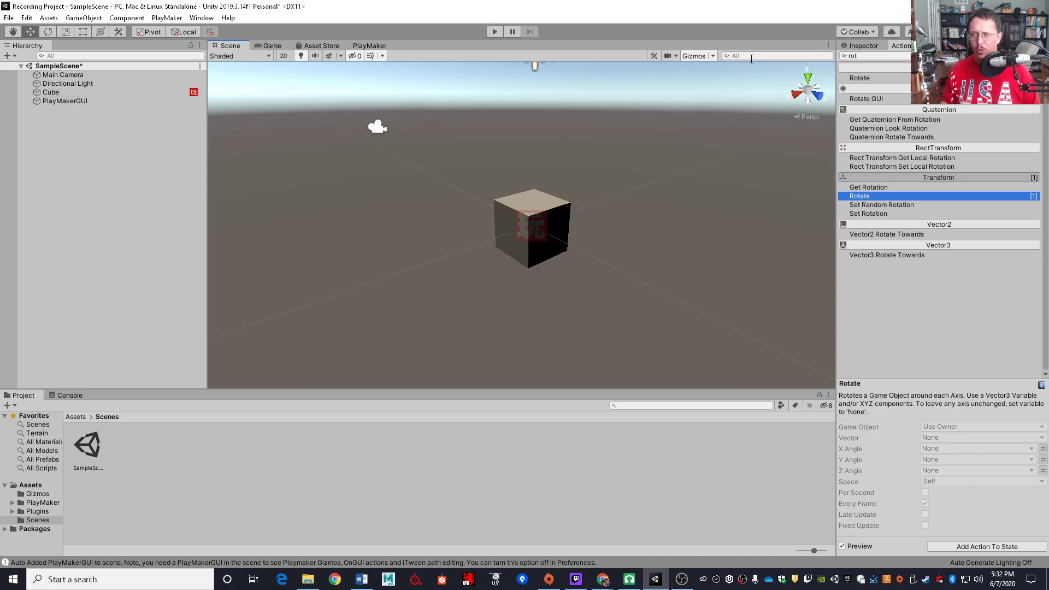
right_click_drag(694, 196, 719, 192)
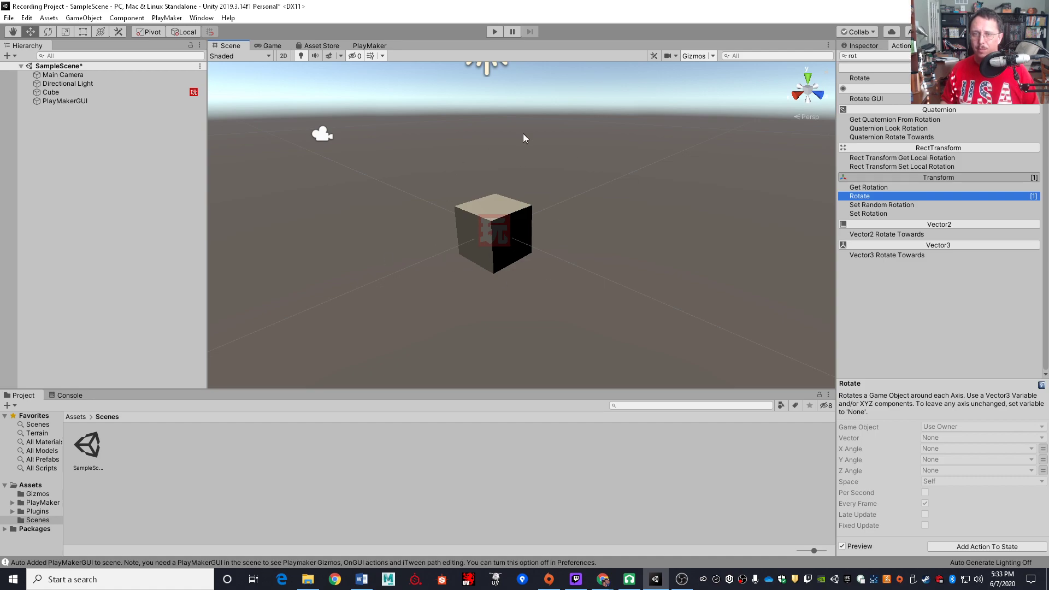
Return to the Cube's FSM in the PlayMaker editor and set the Rotate action's Y Angle to 25.
left_click(370, 45)
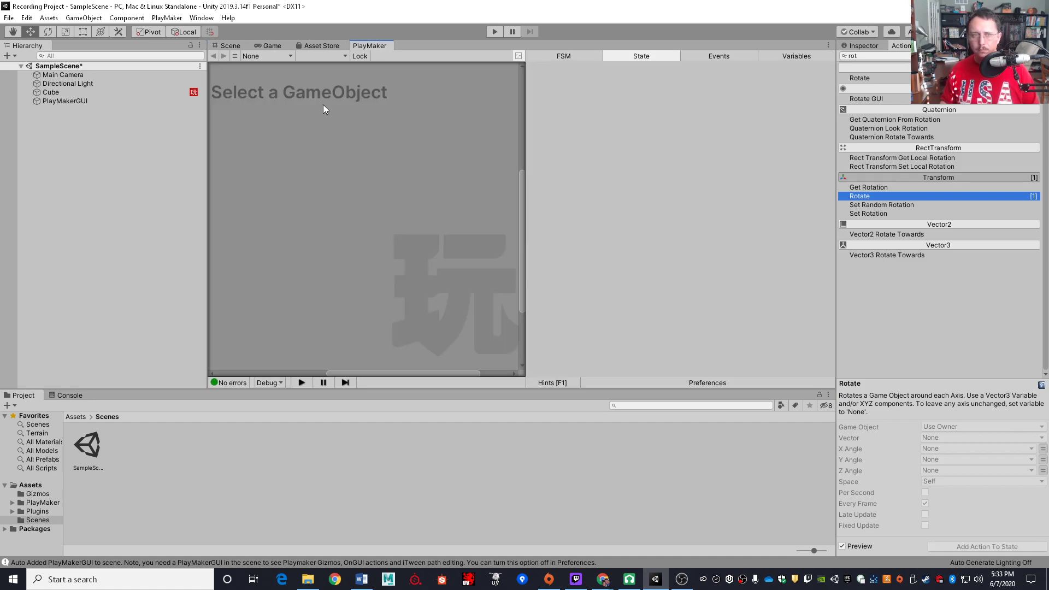
left_click(116, 93)
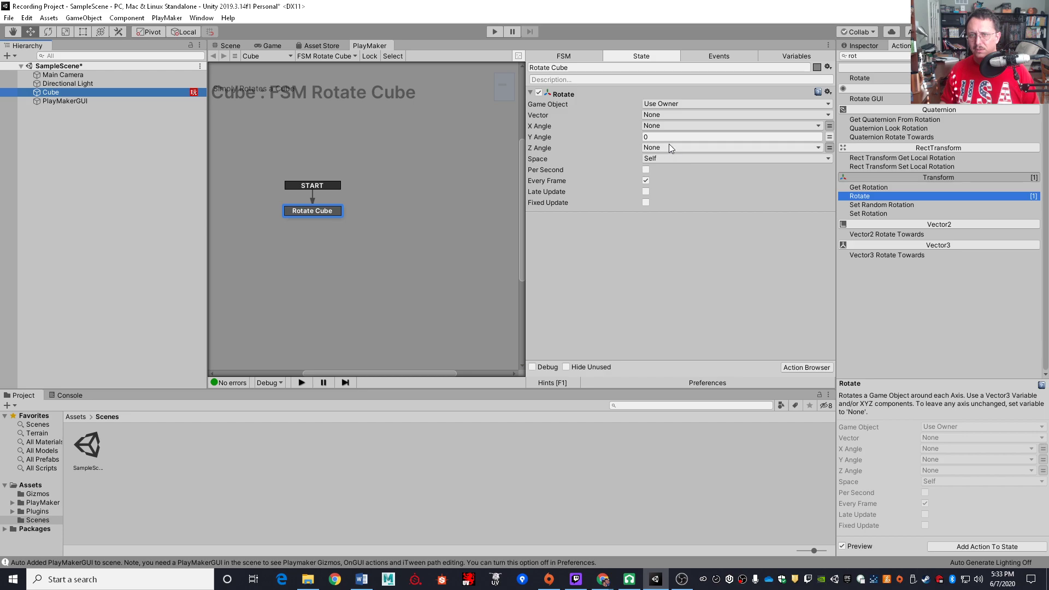
left_click(829, 138)
left_click(830, 137)
left_click(657, 137)
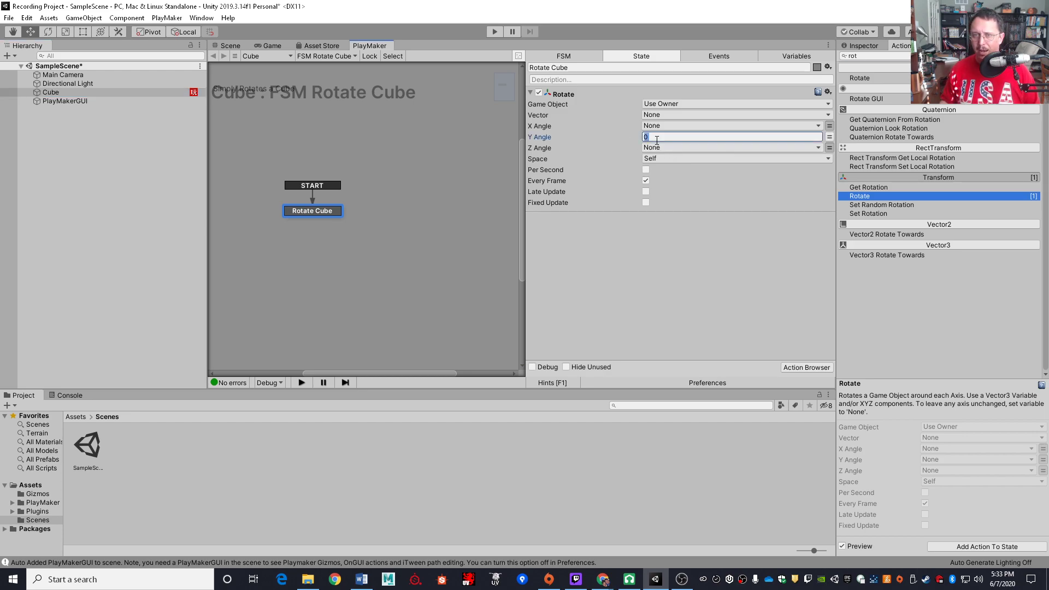
type("25")
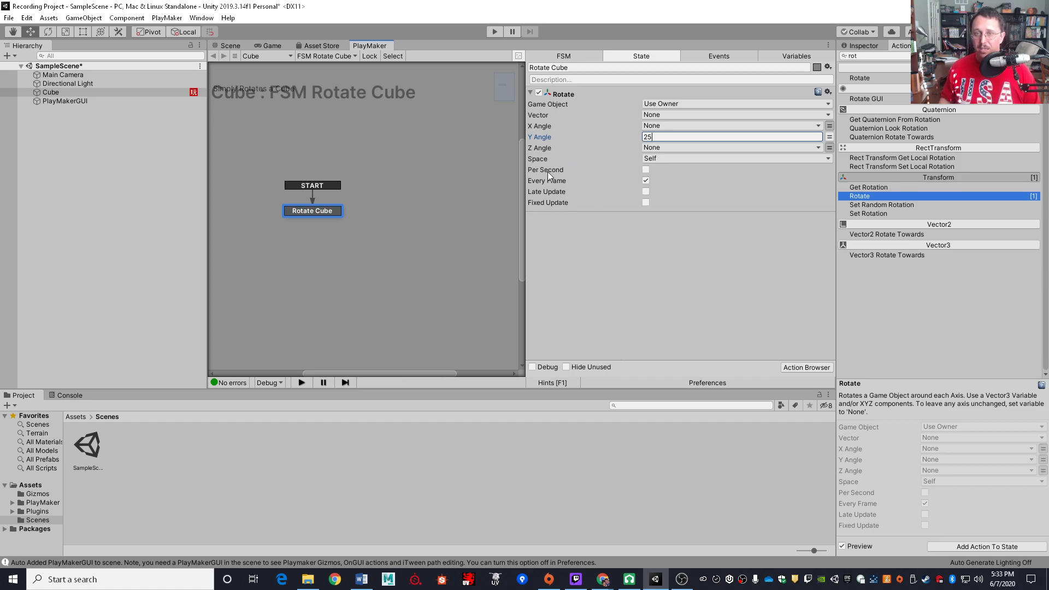
Enable Per Second on the Rotate action and turn it off again, leaving the Y Angle as entered.
left_click(646, 170)
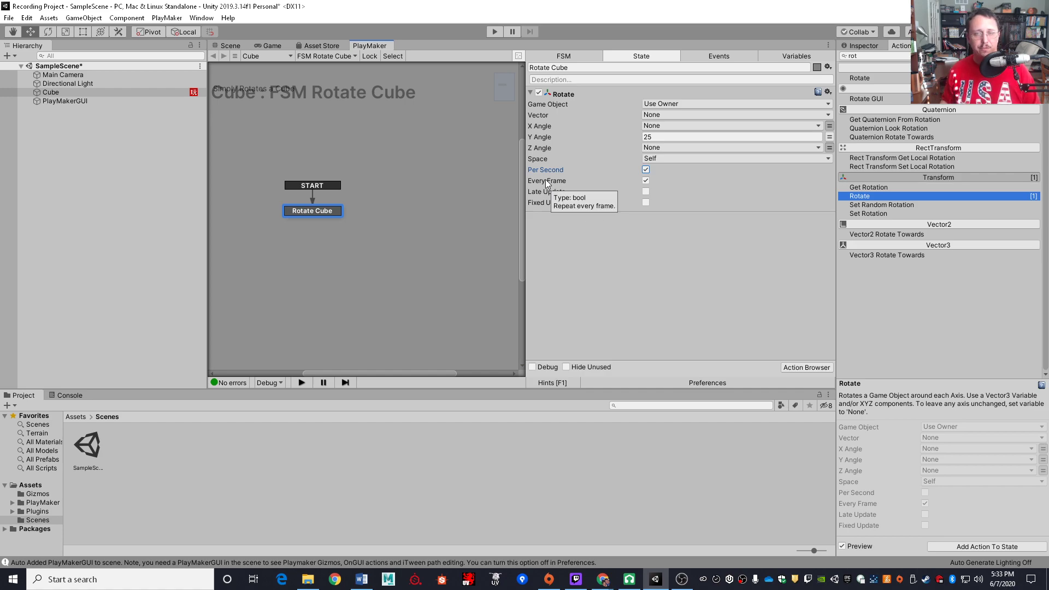
left_click(672, 137)
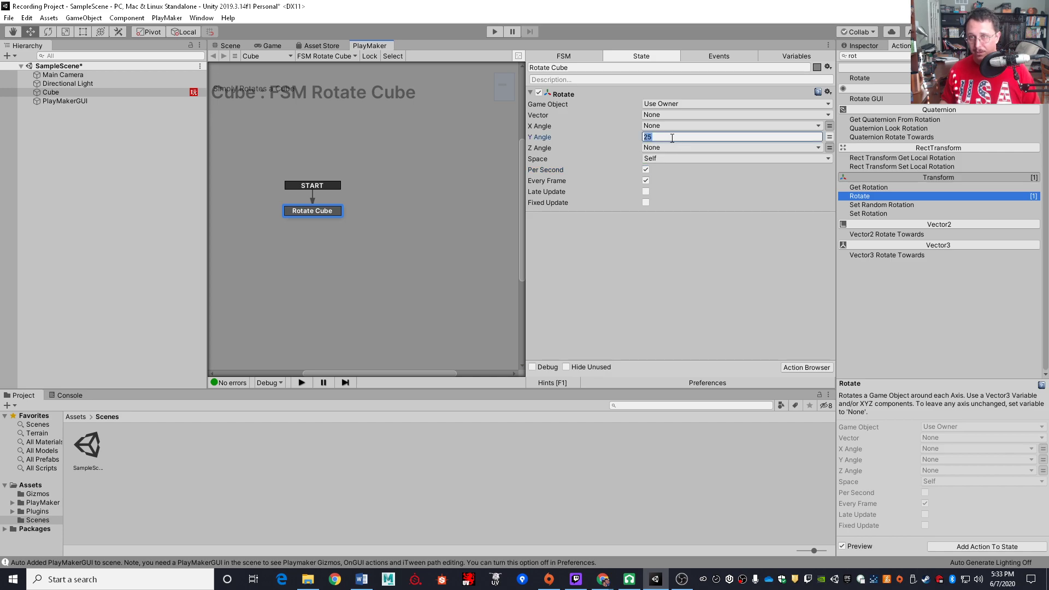
left_click(646, 170)
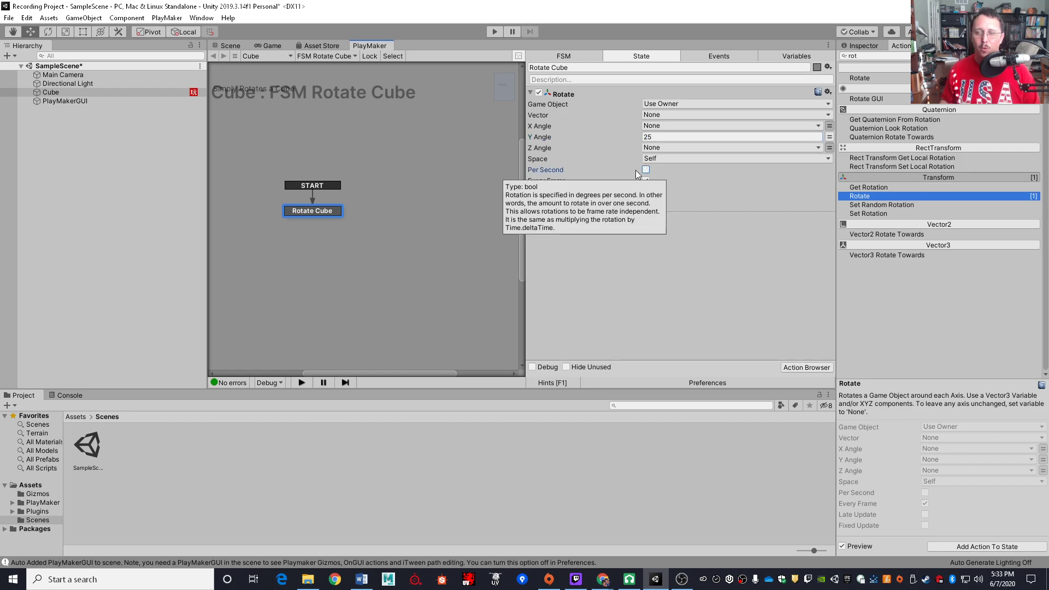
Enable Per Second on the Rotate action and test the cube's rotation in Play mode.
left_click(662, 140)
double_click(660, 137)
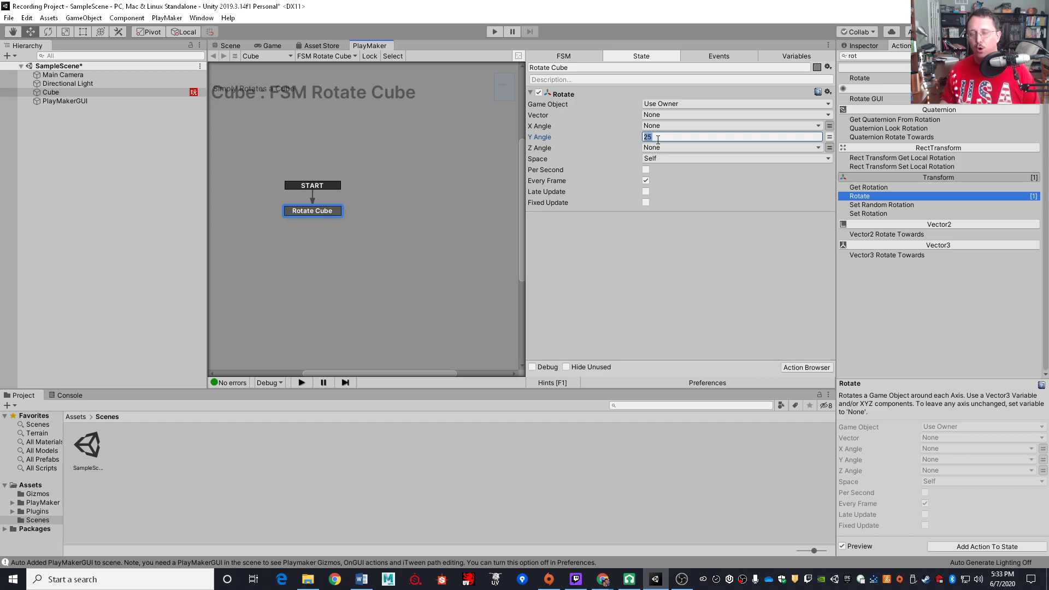
left_click(644, 162)
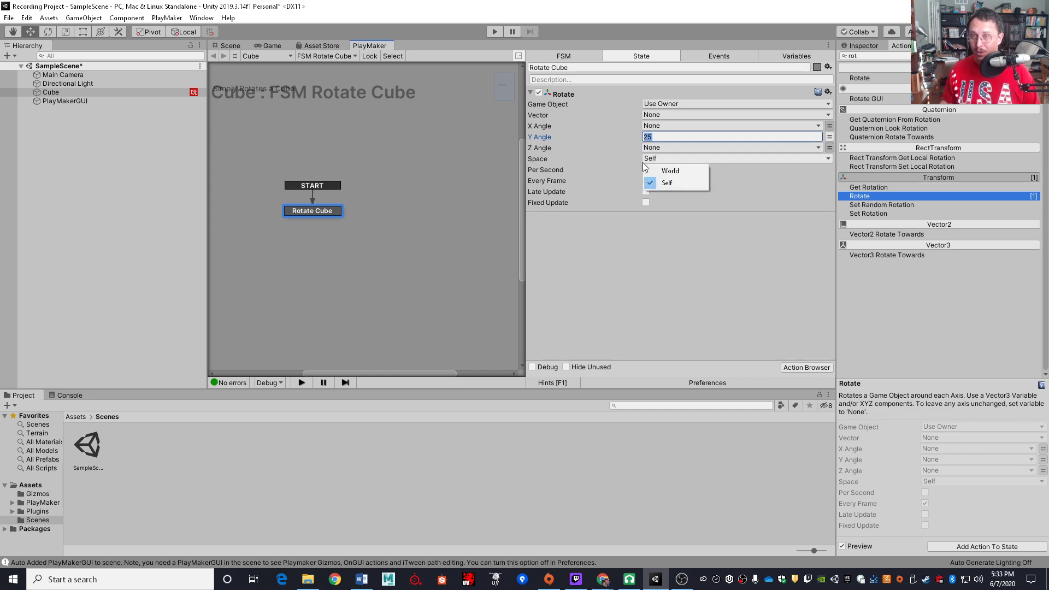
left_click(617, 170)
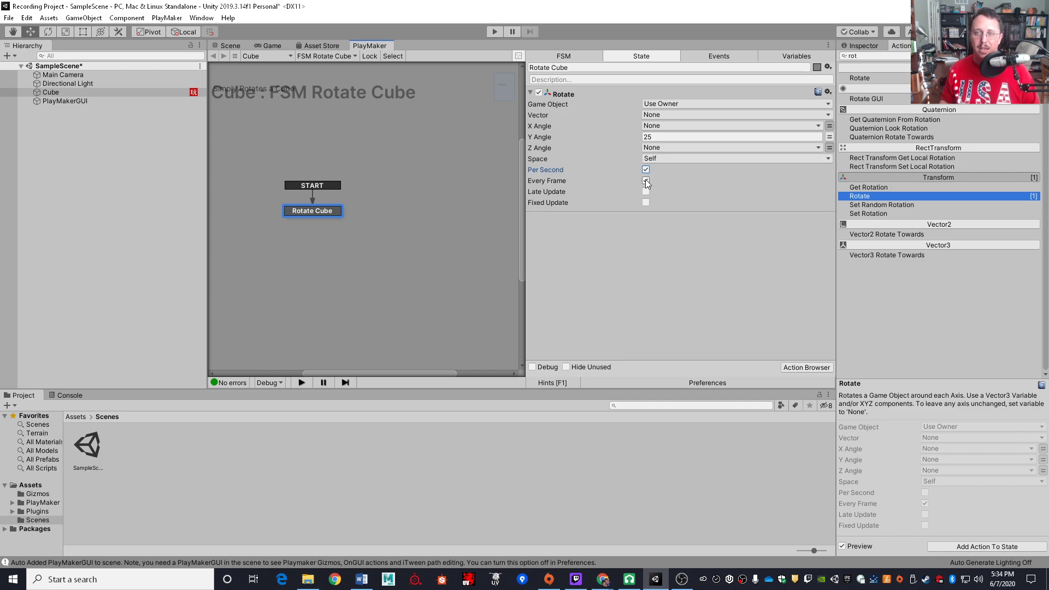
left_click(495, 32)
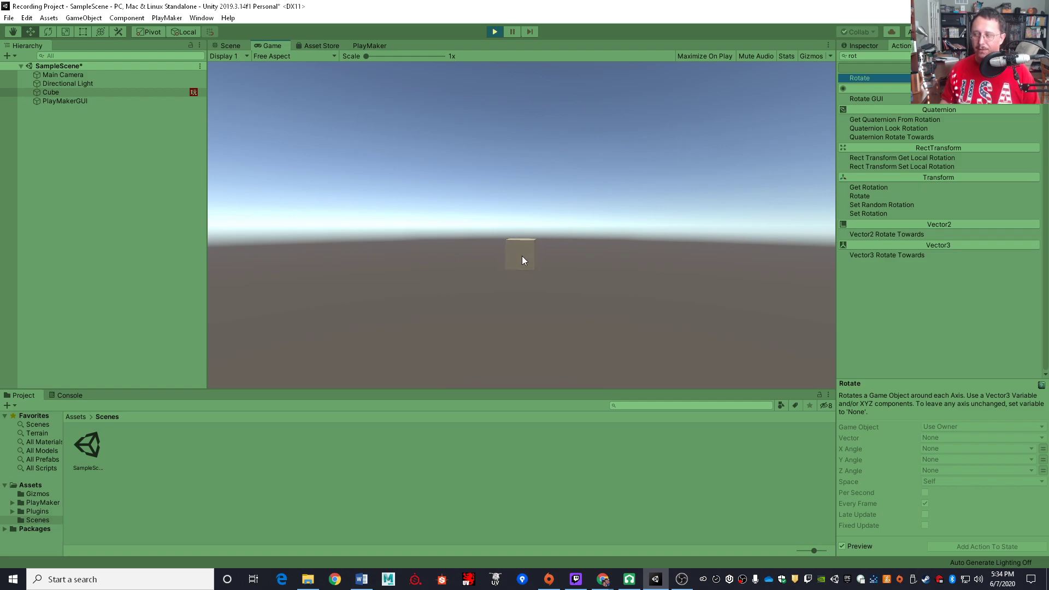
left_click(495, 32)
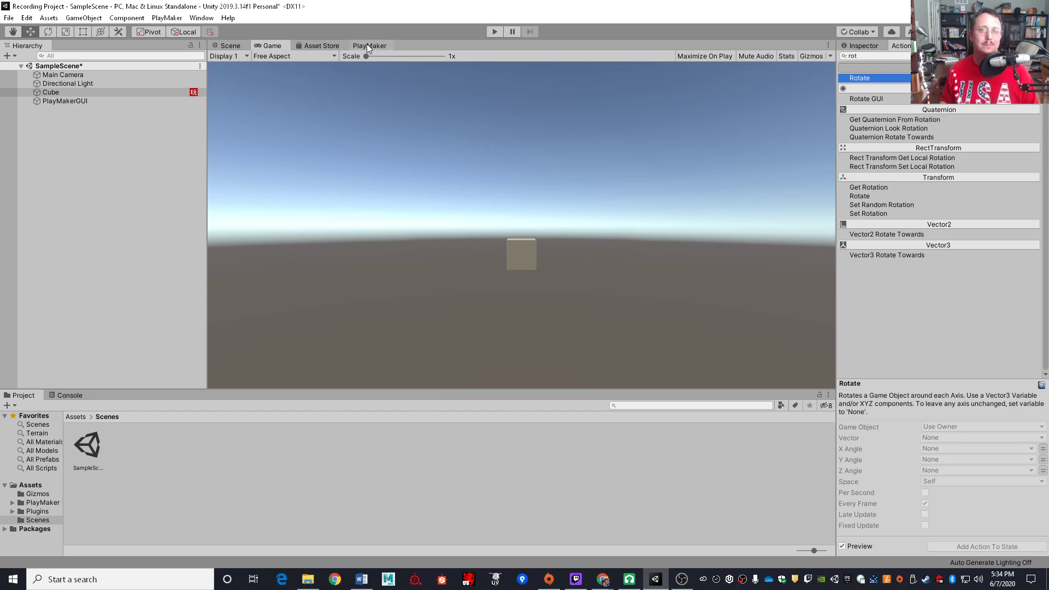
Return to the PlayMaker editor, switch the Rotate action's Y Angle back to a variable and view its variable choices.
left_click(366, 45)
left_click(683, 137)
double_click(683, 137)
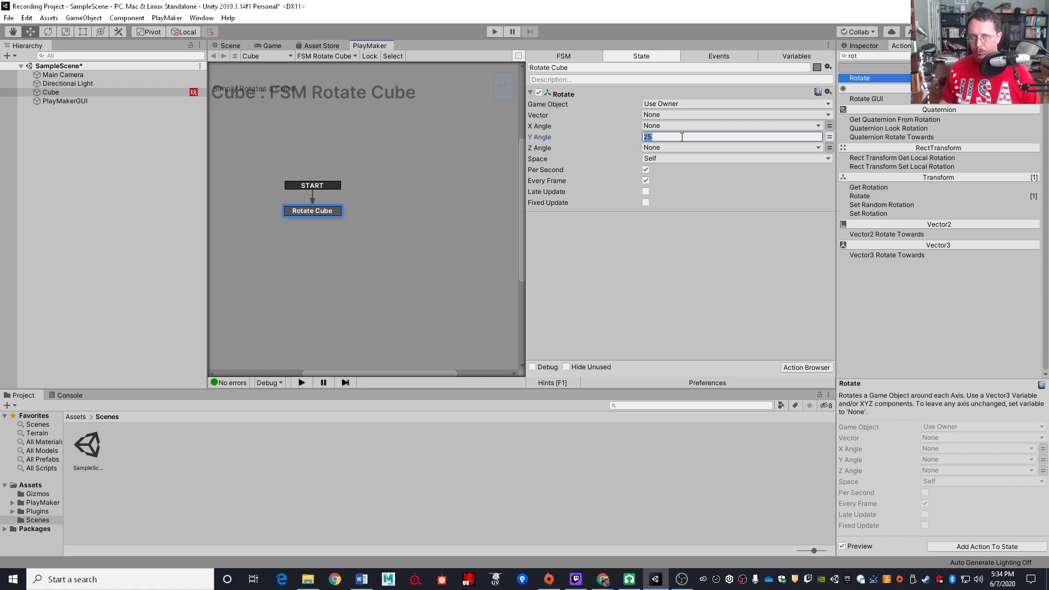
left_click(830, 137)
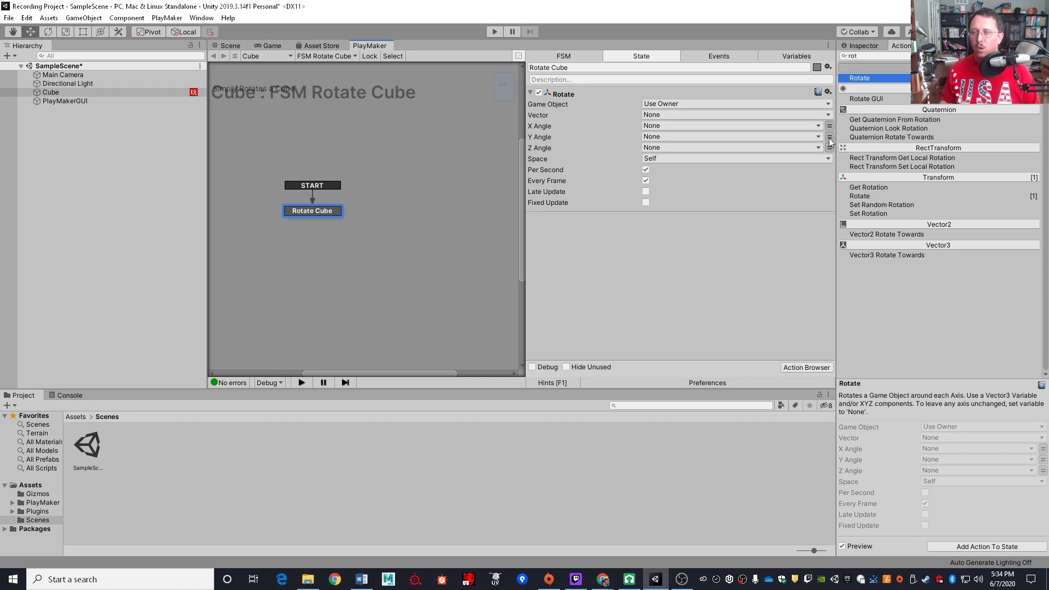
left_click(747, 137)
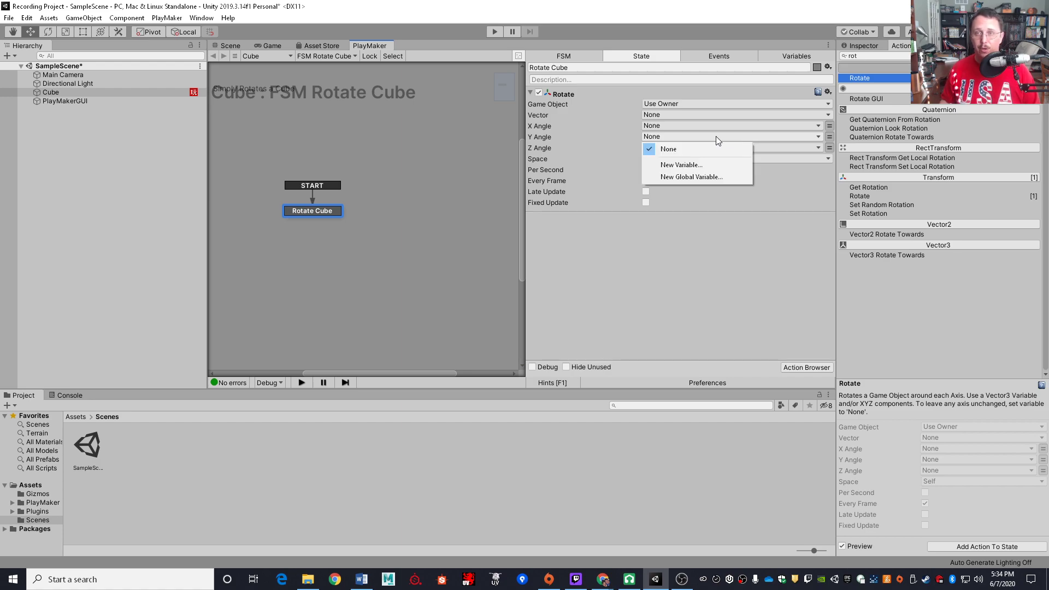
Look at the FSM's Variables list and its fields for creating a new variable.
left_click(801, 60)
left_click(798, 58)
left_click(614, 355)
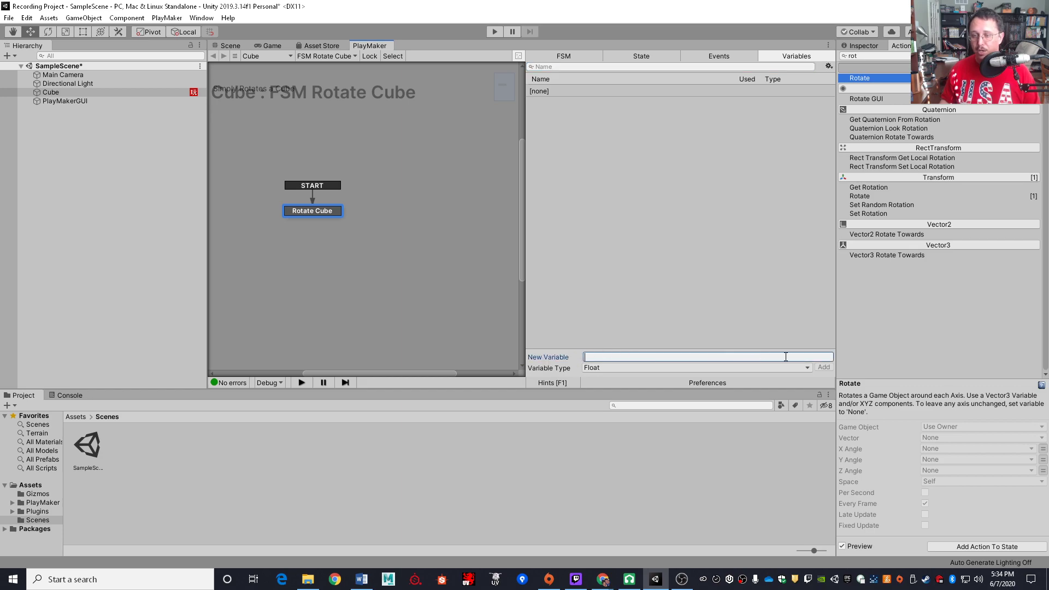
left_click(662, 371)
left_click(614, 273)
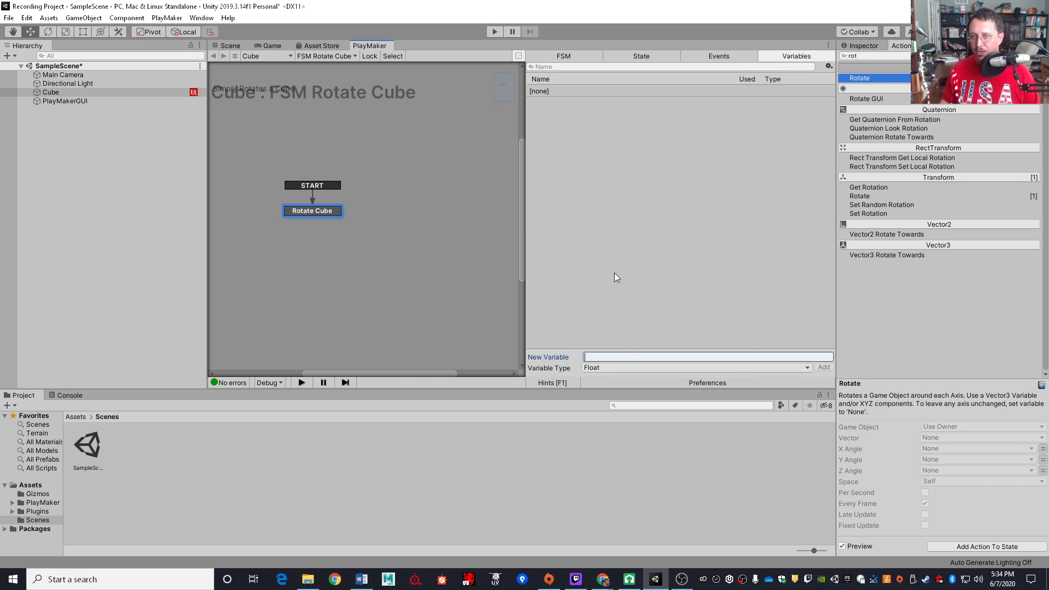
Create a new variable named rot_speed for the Rotate action's Y Angle in the Rotate Cube state.
left_click(652, 53)
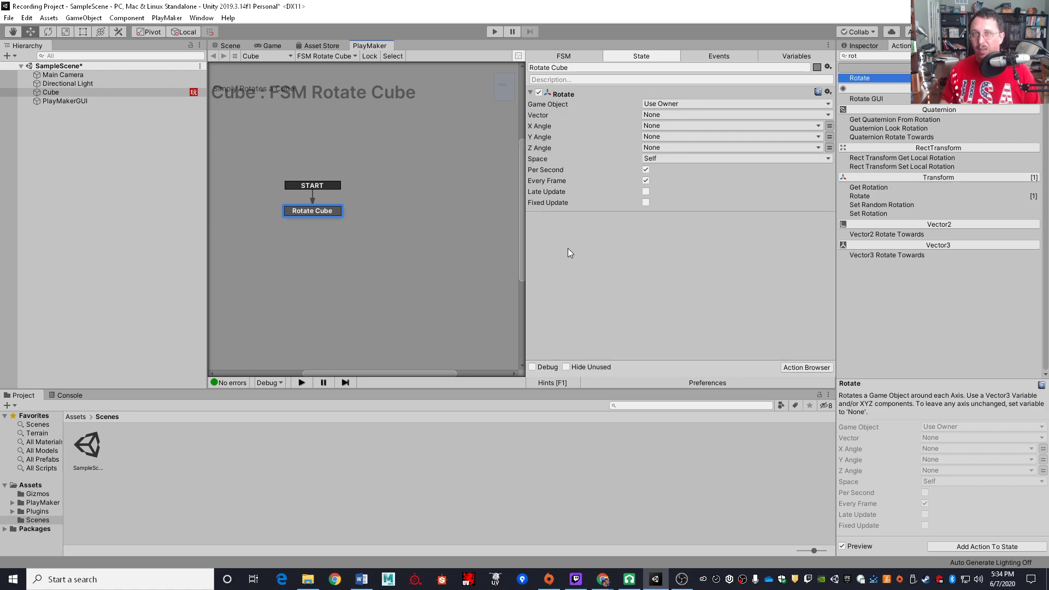
left_click(663, 136)
left_click(681, 165)
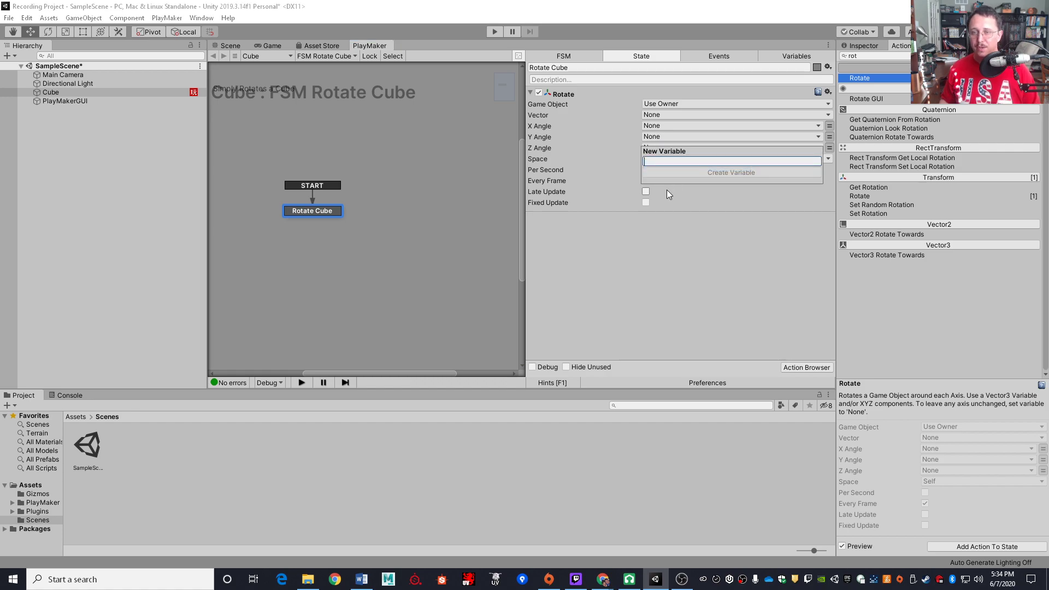
type("rot")
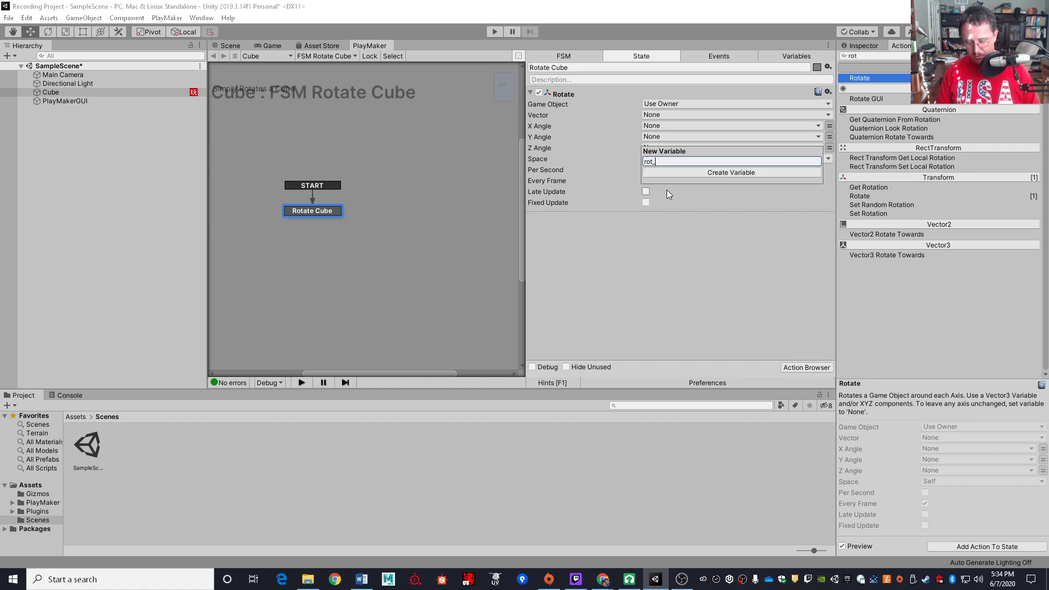
type("_speed")
key("Return")
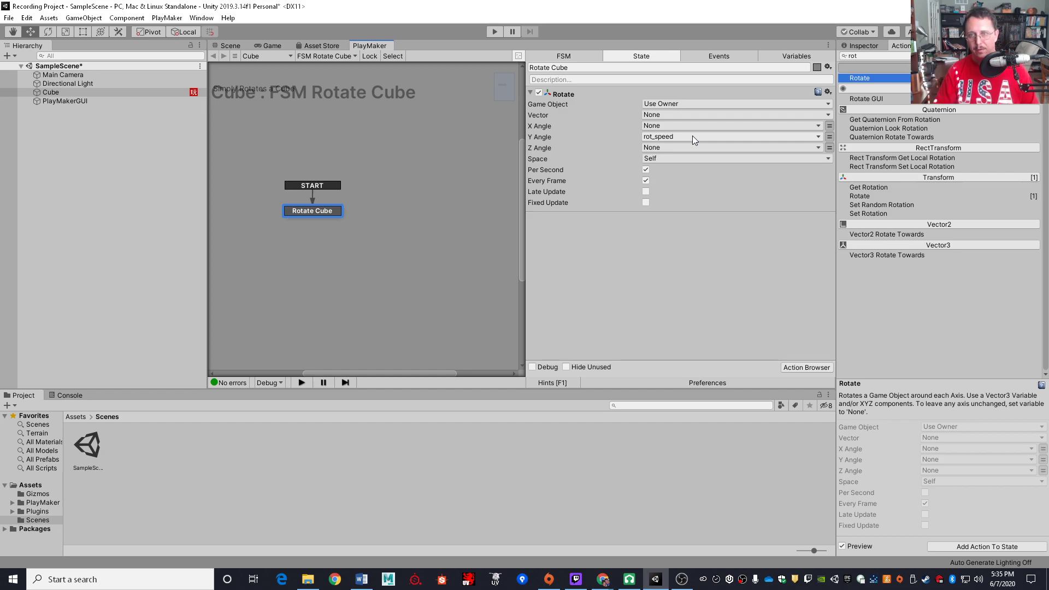
Test the scene in Play mode with rot_speed driving the rotation, stop it and return to the PlayMaker editor.
left_click(495, 32)
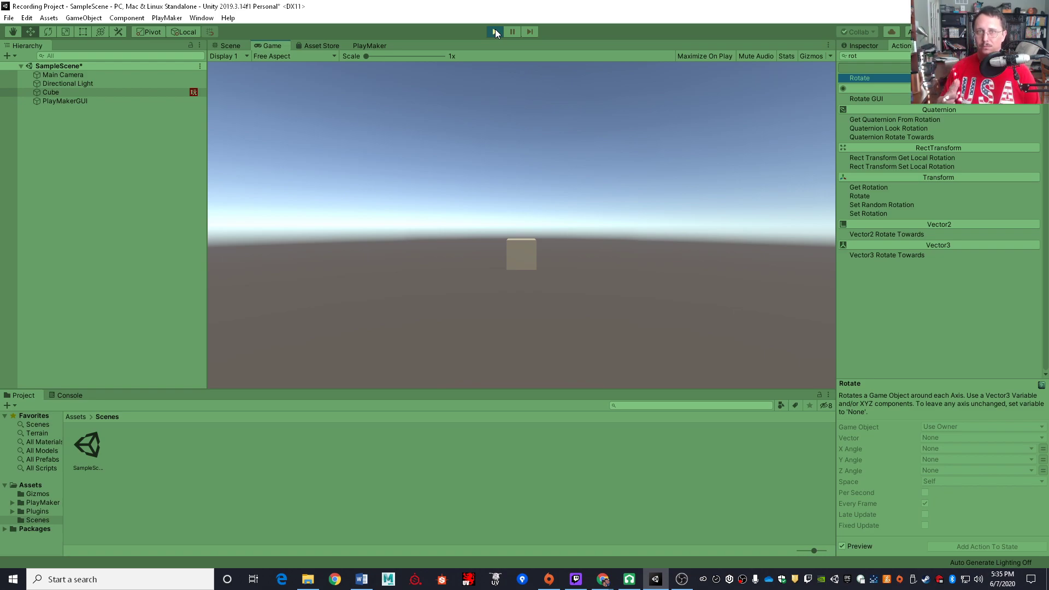
left_click(496, 32)
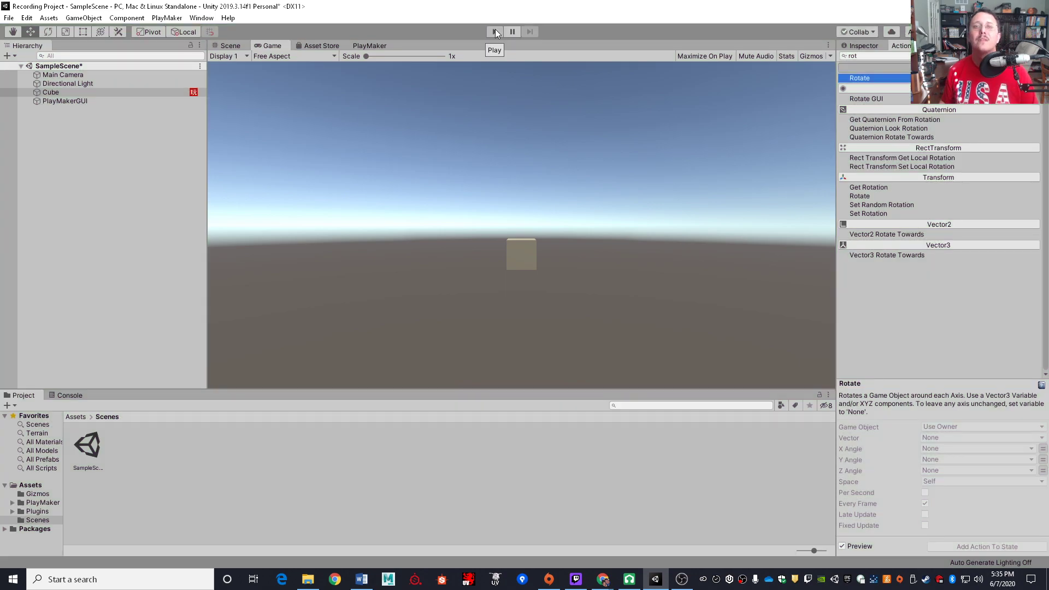
left_click(375, 47)
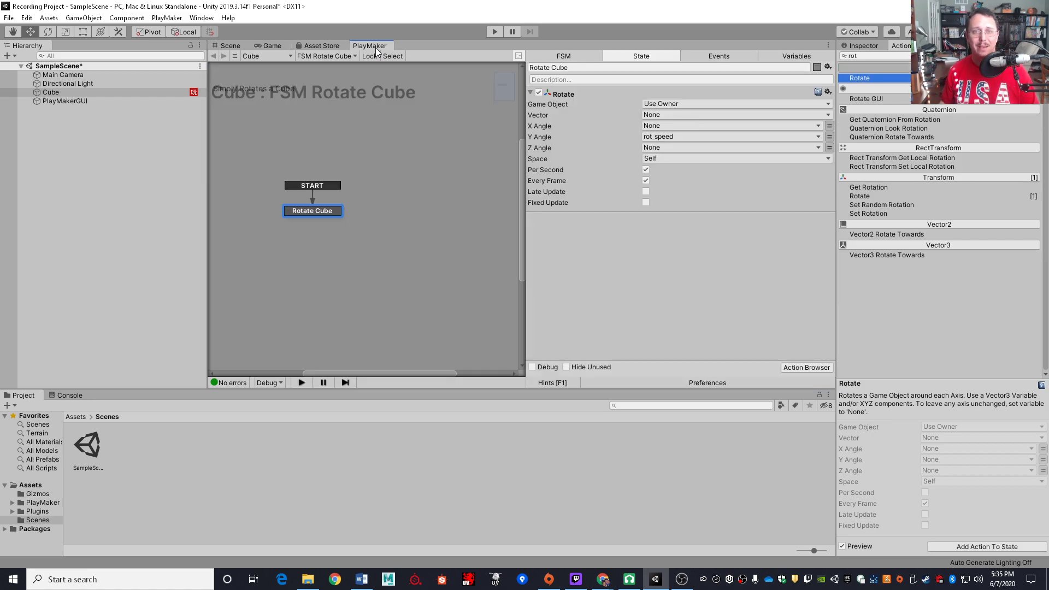
Set the value of the FSM variable rot_speed to 25.
left_click(796, 56)
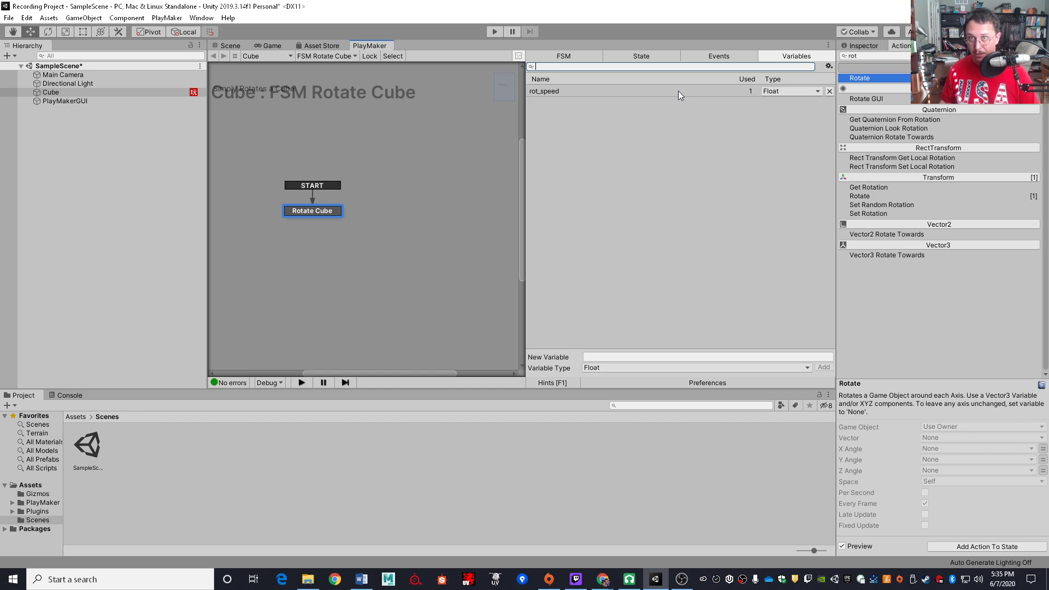
left_click(534, 91)
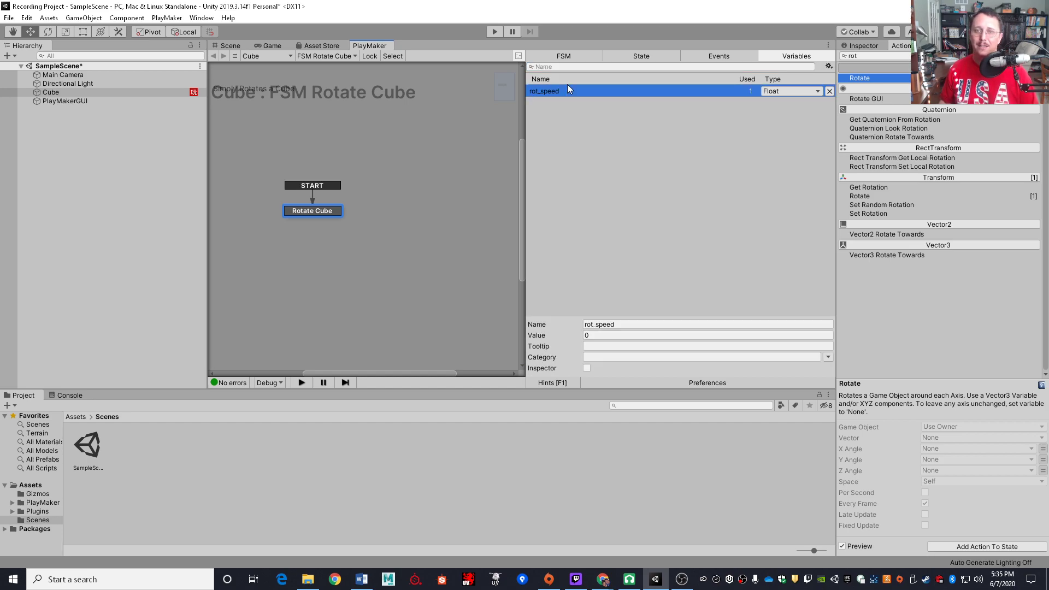
left_click(585, 336)
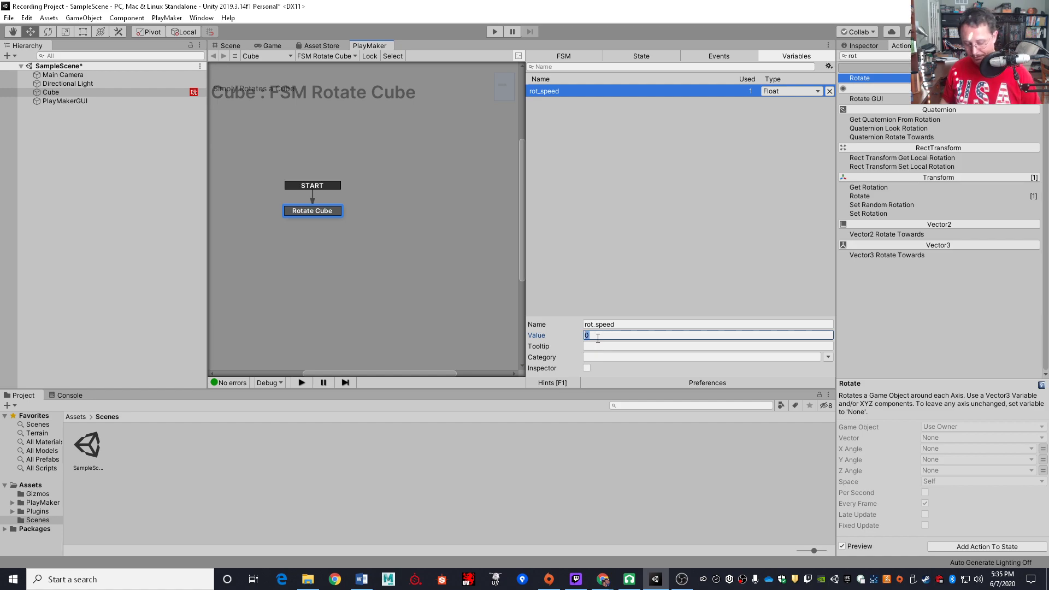
type("25")
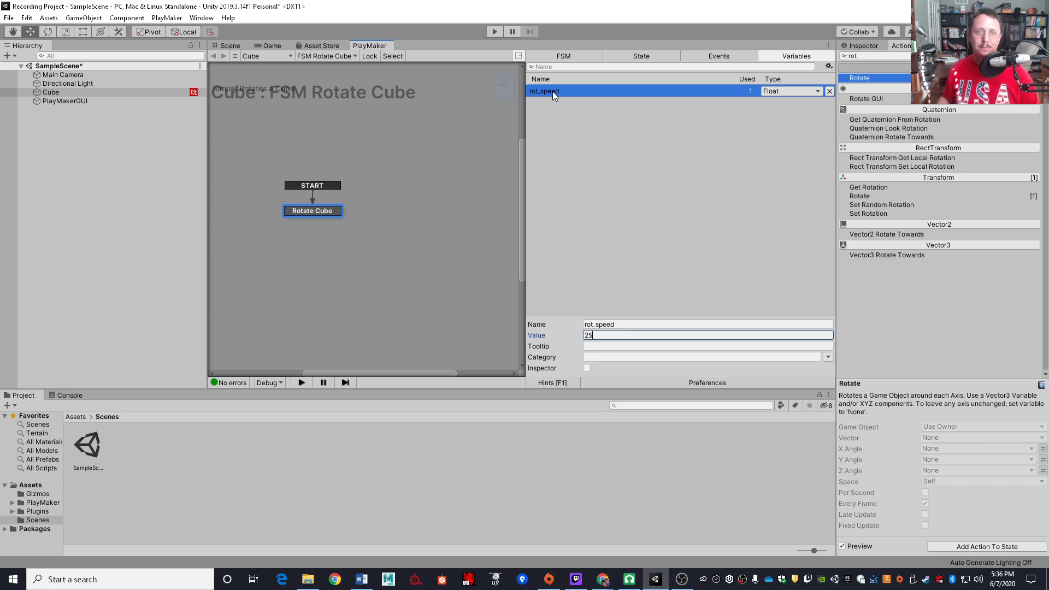
Look at the Cube's PlayMakerFSM component in the Inspector with the Scene view open.
left_click(232, 44)
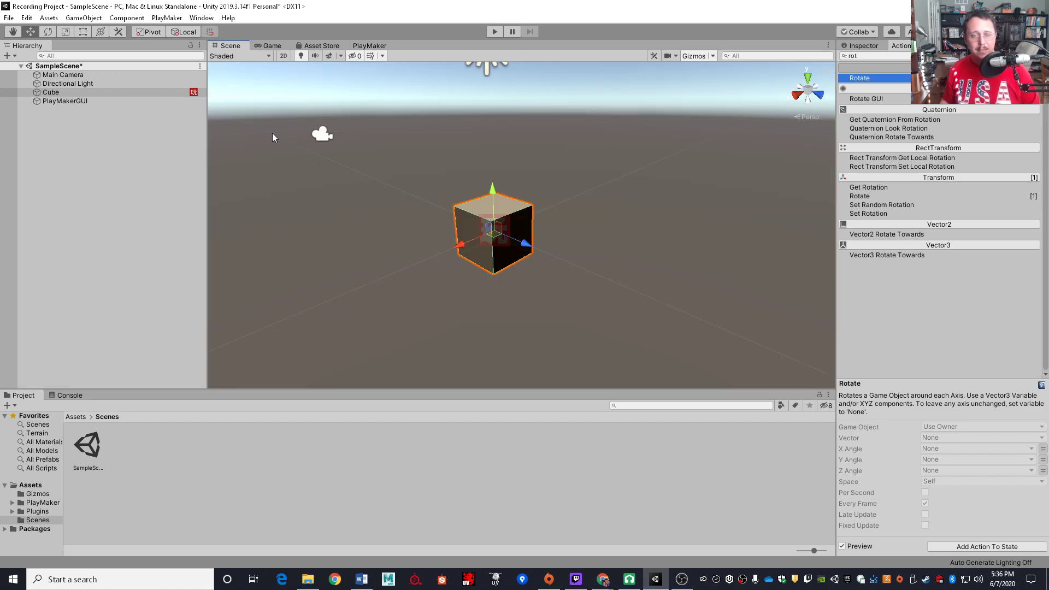
left_click(614, 228)
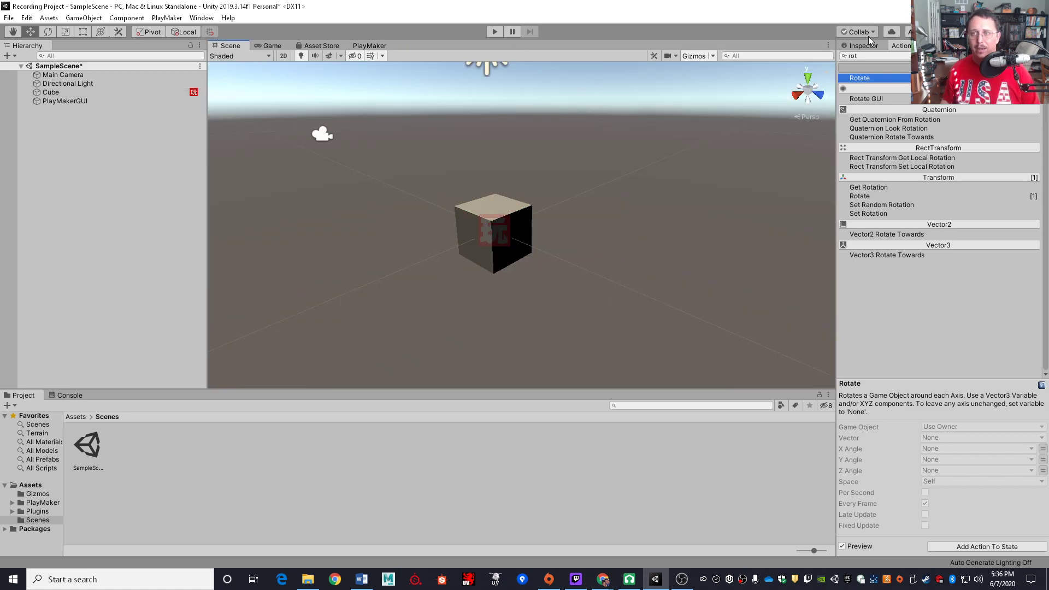
left_click(70, 98)
left_click(71, 85)
left_click(69, 92)
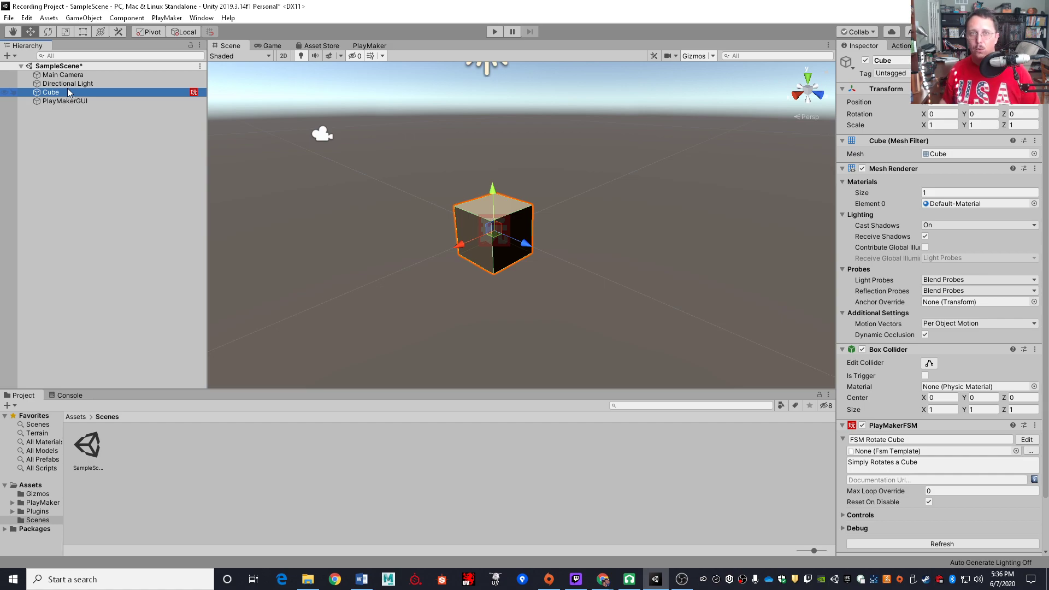
Expose rot_speed in the Inspector and expand Controls in the Cube's PlayMakerFSM component.
left_click(376, 43)
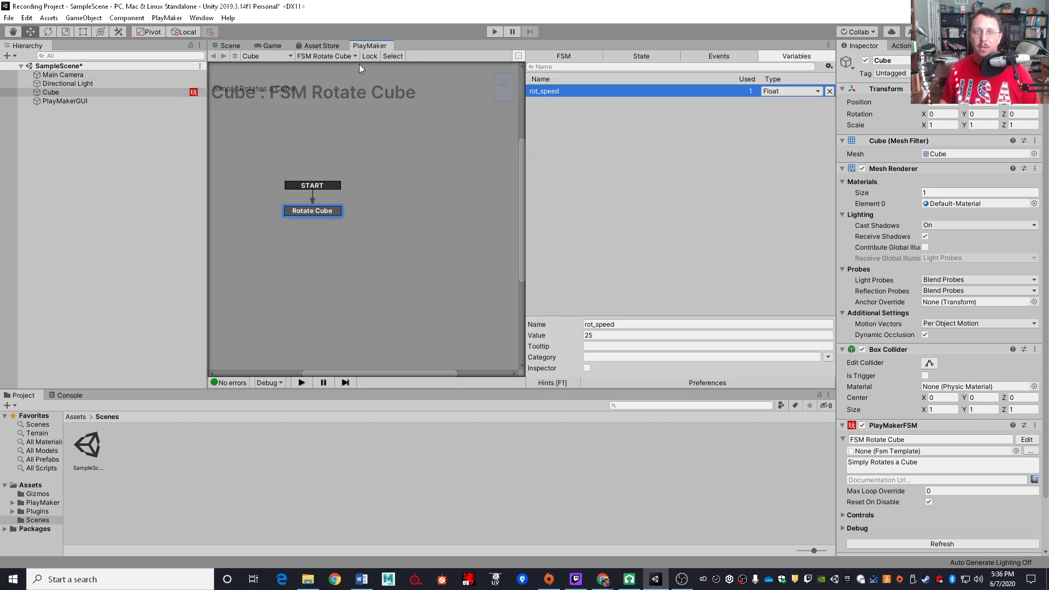
left_click(587, 369)
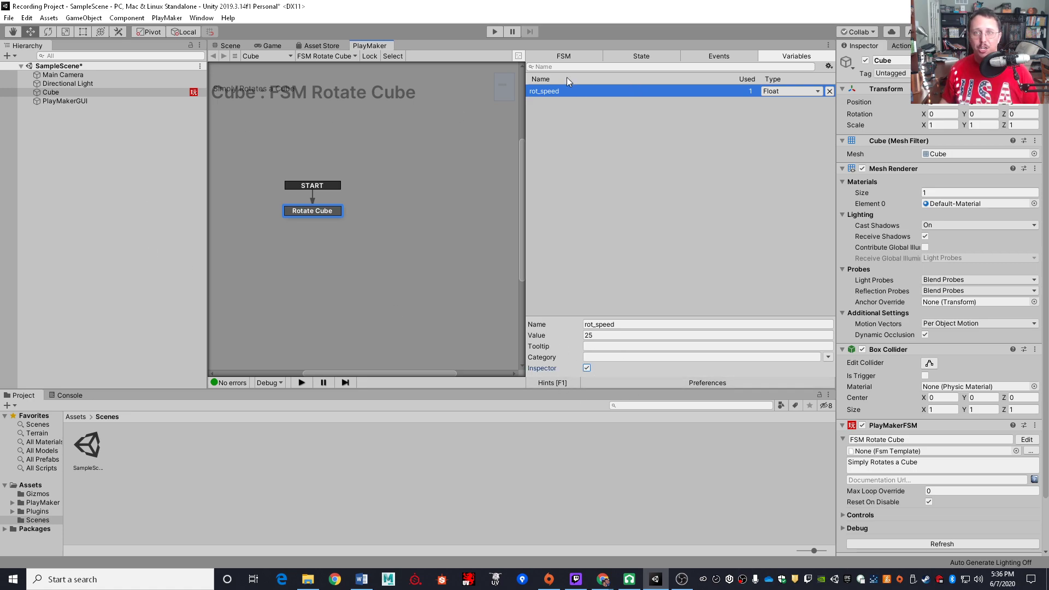
left_click(245, 45)
left_click(68, 86)
left_click(60, 94)
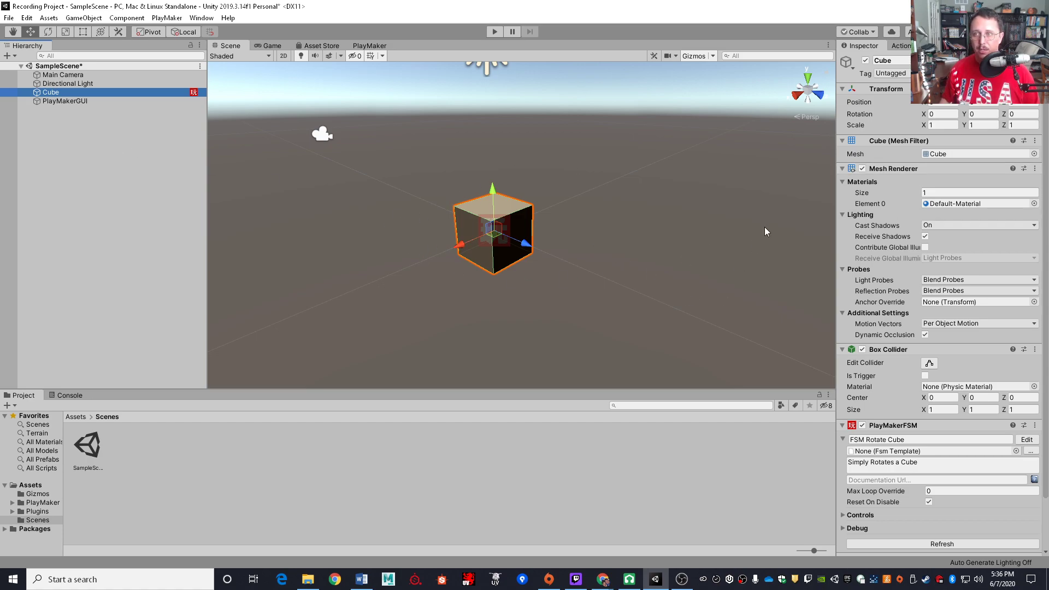
scroll(864, 356, "down", 3)
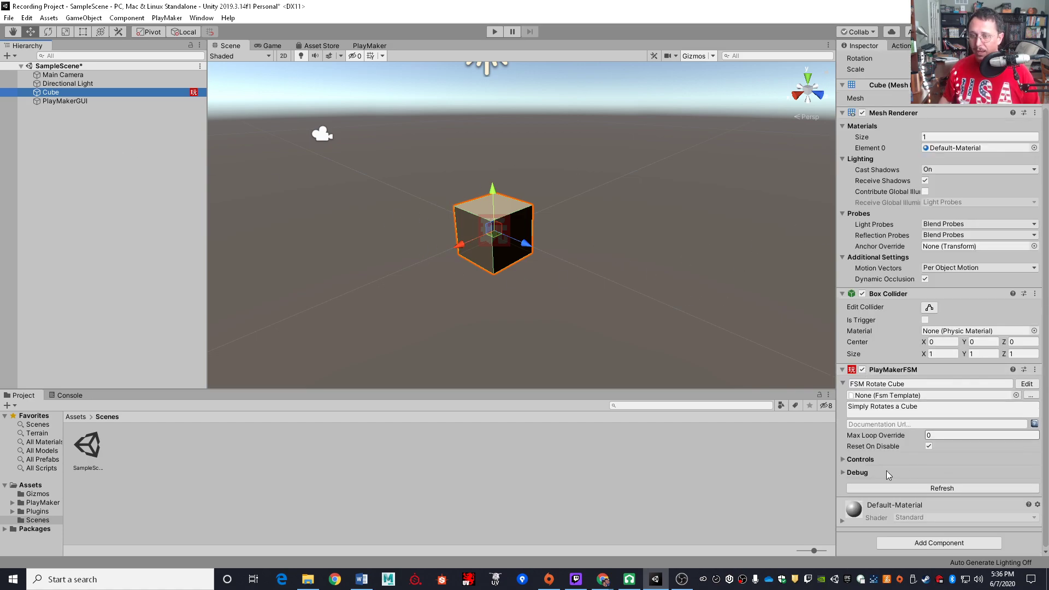
left_click(842, 460)
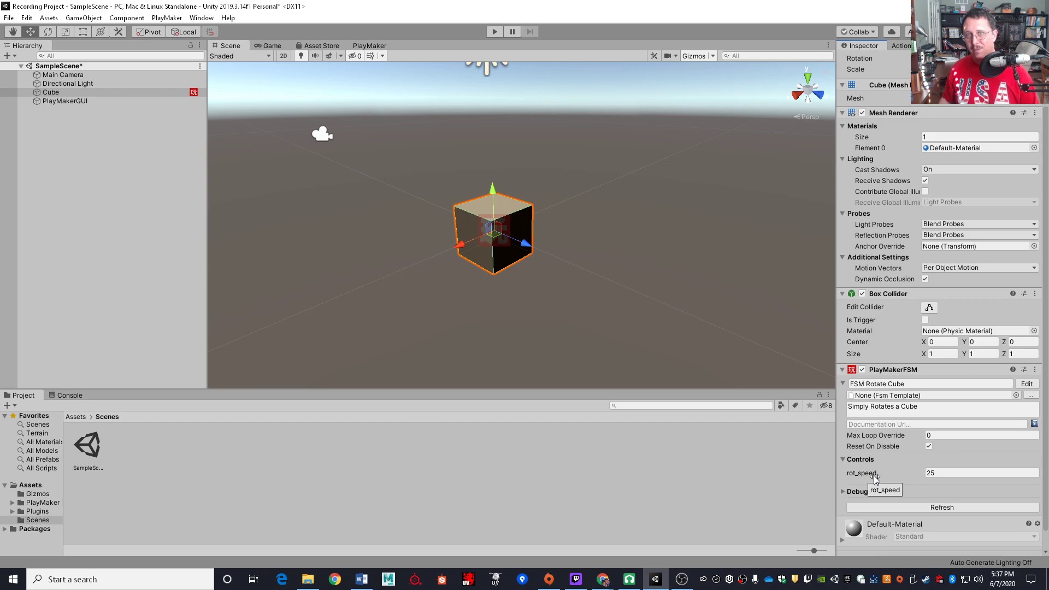
Play the scene, raise rot_speed to about 402 in the Inspector to test faster rotation, and stop playing.
left_click(496, 31)
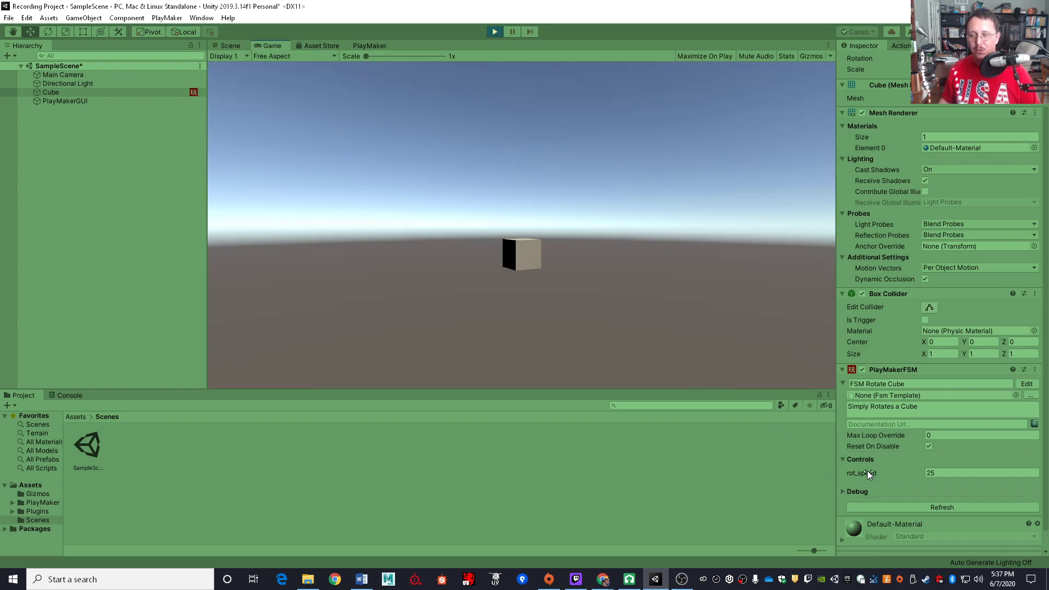
left_click_drag(867, 475, 473, 538)
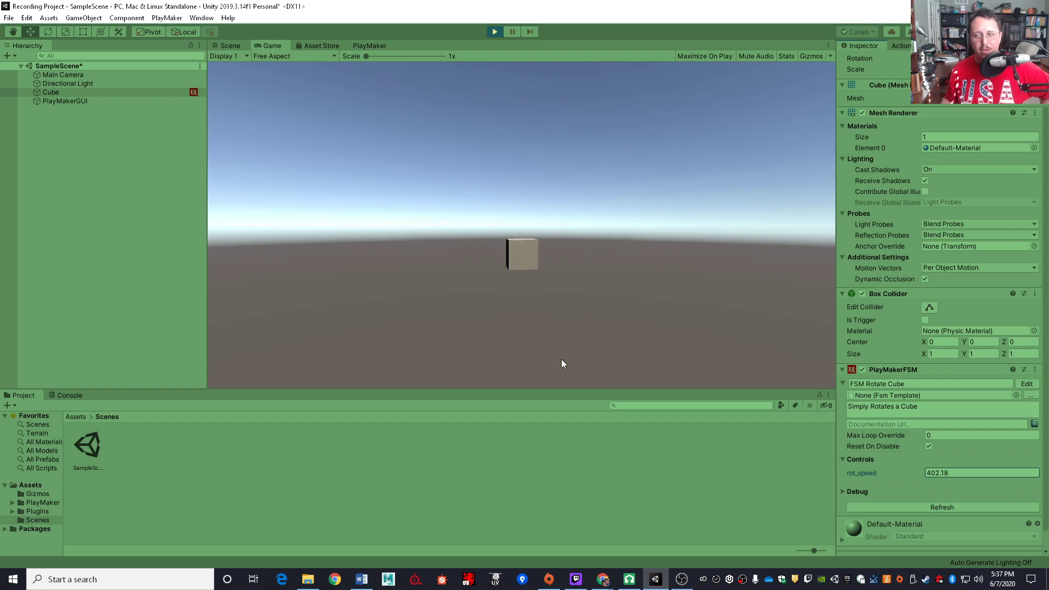
left_click(495, 32)
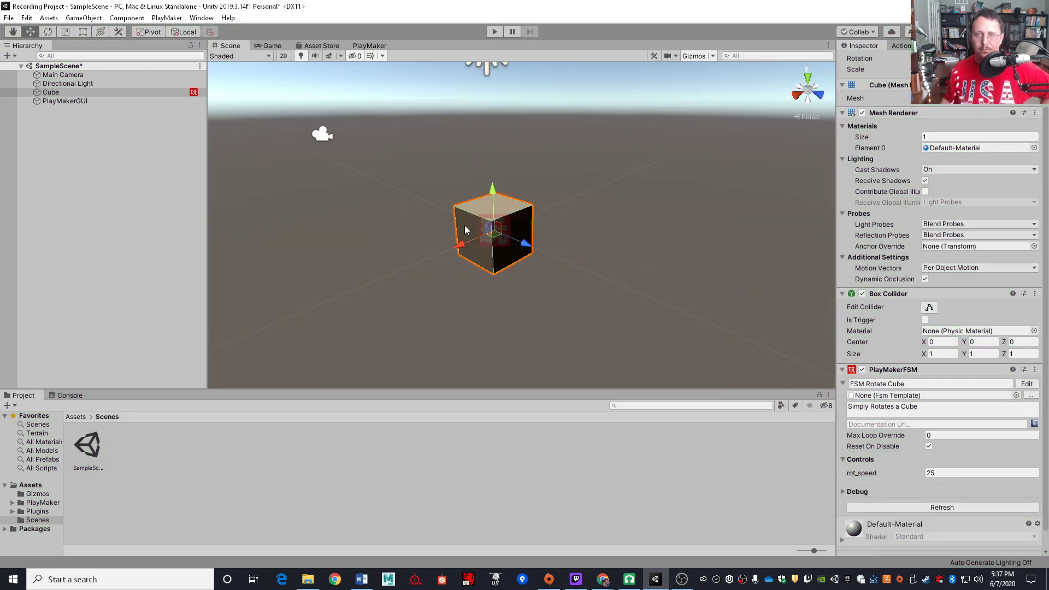
Add a FINISHED transition to the Rotate Cube state in the PlayMaker editor.
left_click(372, 45)
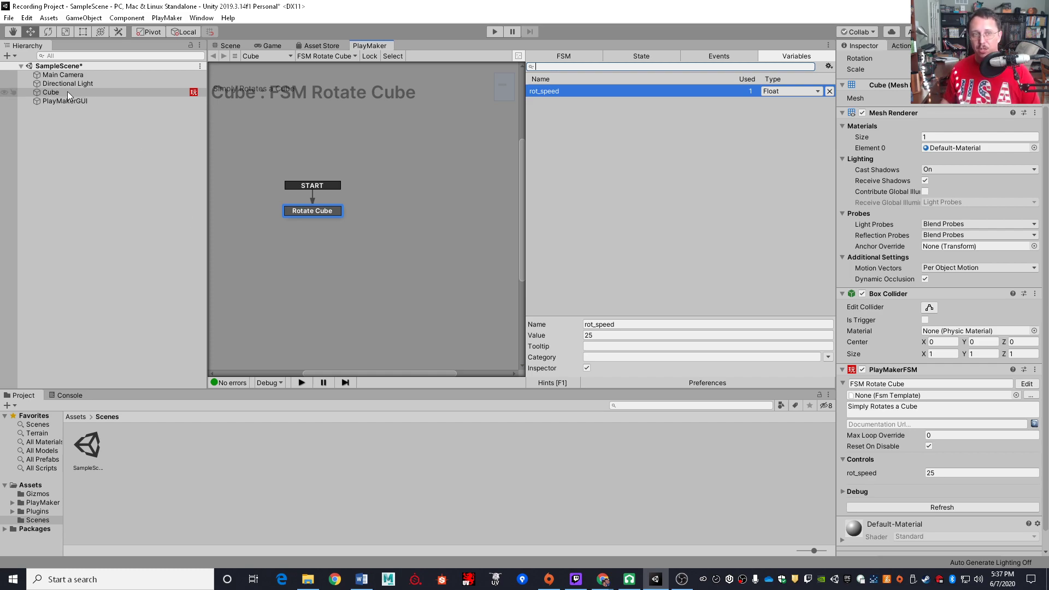
left_click(330, 210)
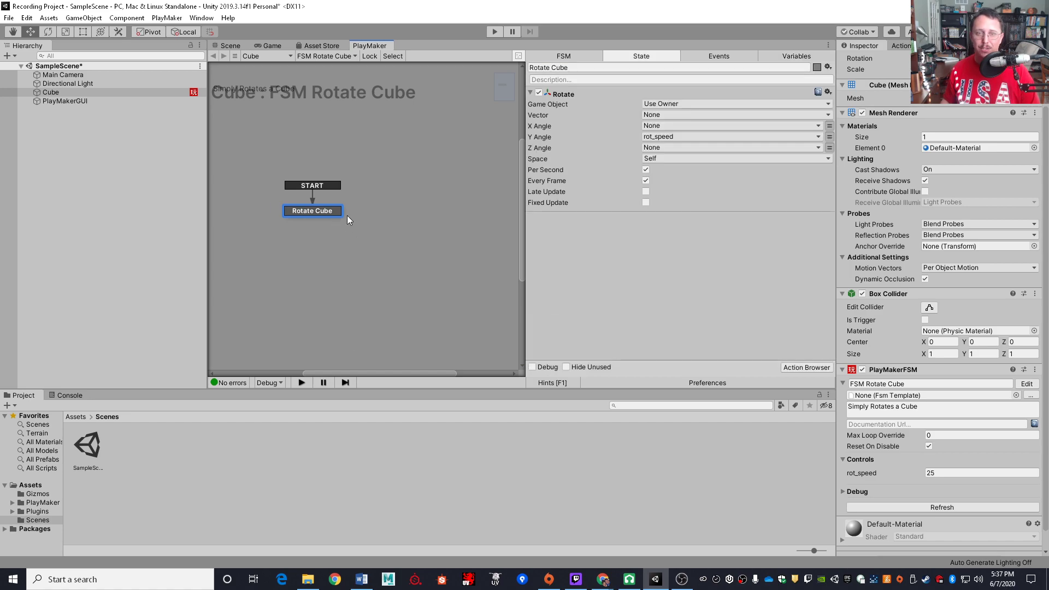
right_click(351, 221)
mouse_move(382, 227)
left_click(514, 229)
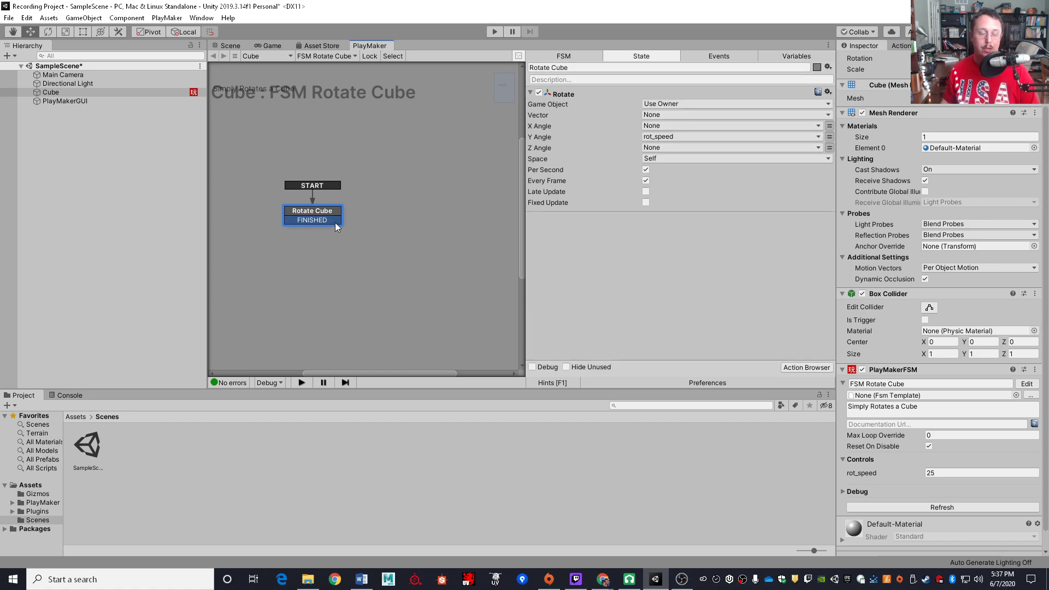
Link Rotate Cube's FINISHED transition to a new state beside it and give that state a FINISHED transition.
left_click_drag(323, 221, 434, 209)
right_click(453, 210)
mouse_move(480, 213)
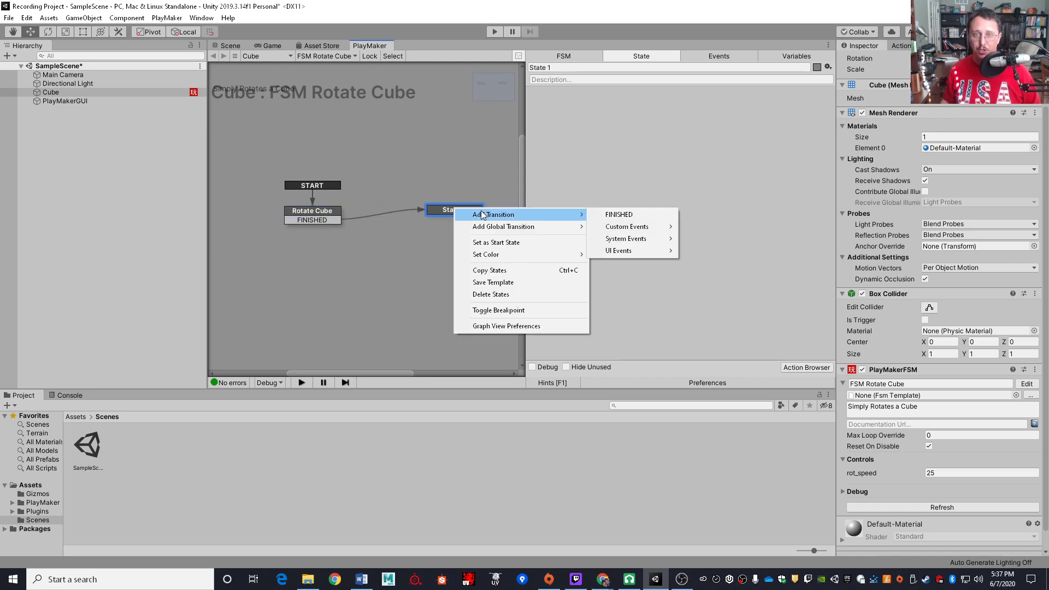
left_click(616, 213)
Link State 1's FINISHED transition to another new state below, whose own FINISHED transition loops back to Rotate Cube.
left_click_drag(468, 218, 303, 221)
right_click(429, 307)
mouse_move(458, 310)
left_click(596, 313)
left_click_drag(409, 316, 314, 217)
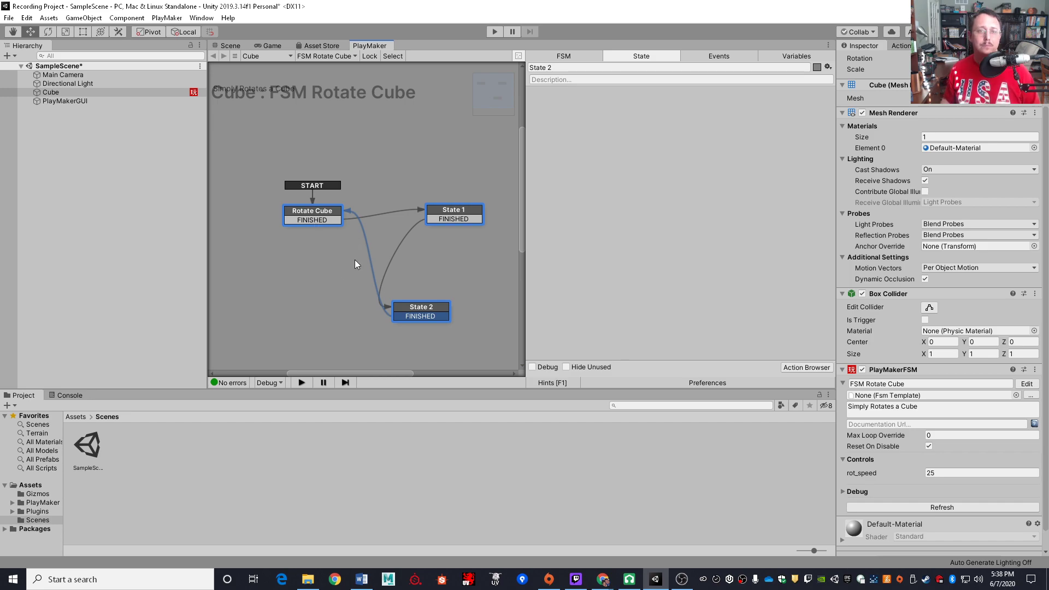
middle_click_drag(387, 201, 364, 207)
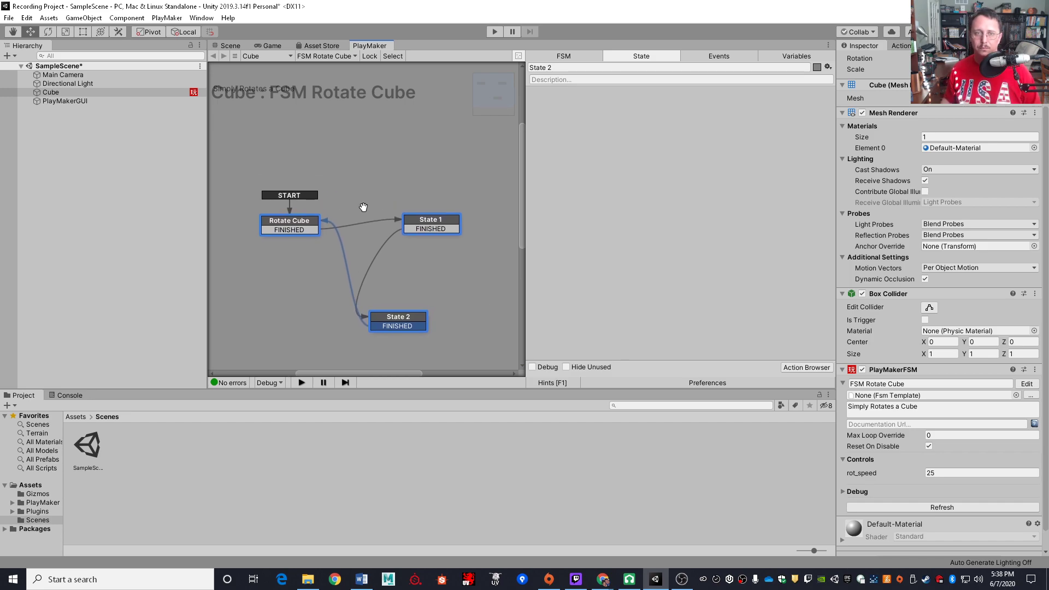